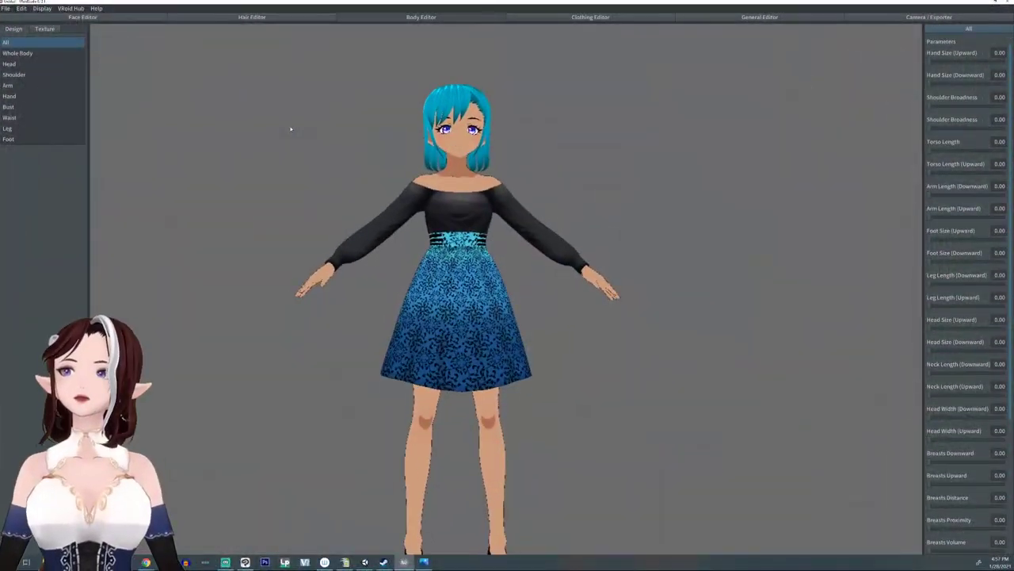
# Examine the avatar's face, hair, outfit and full-length body proportions from close up and from a distance
pyautogui.scroll(-5, 292, 159)
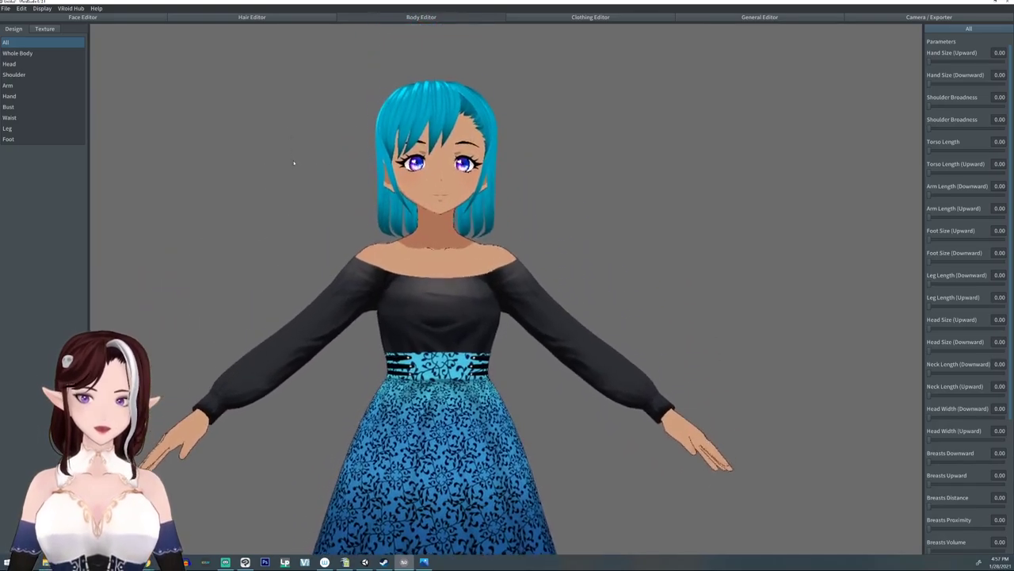
pyautogui.moveTo(303, 156); pyautogui.dragTo(292, 122, button='middle')
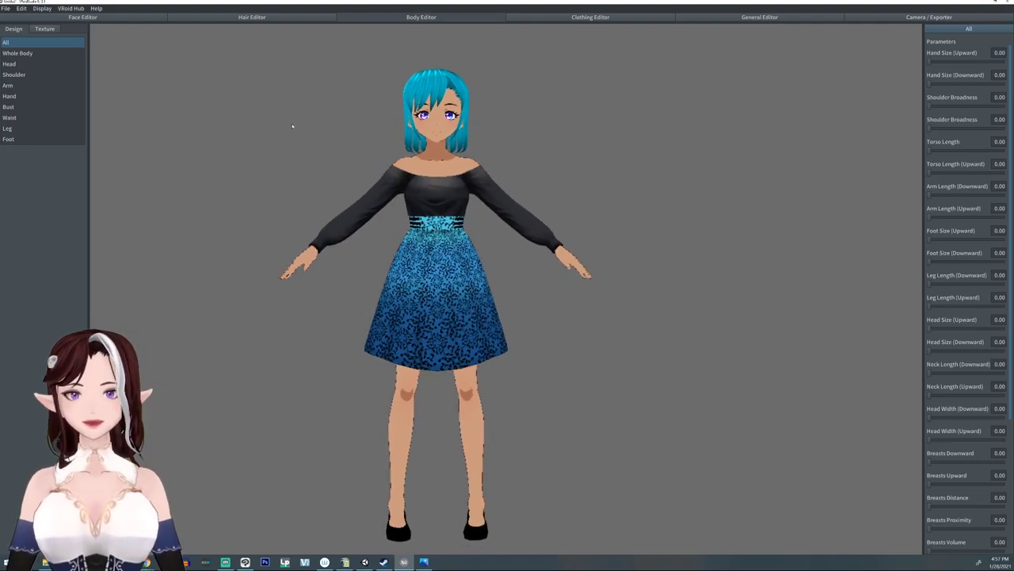
pyautogui.scroll(10, 333, 159)
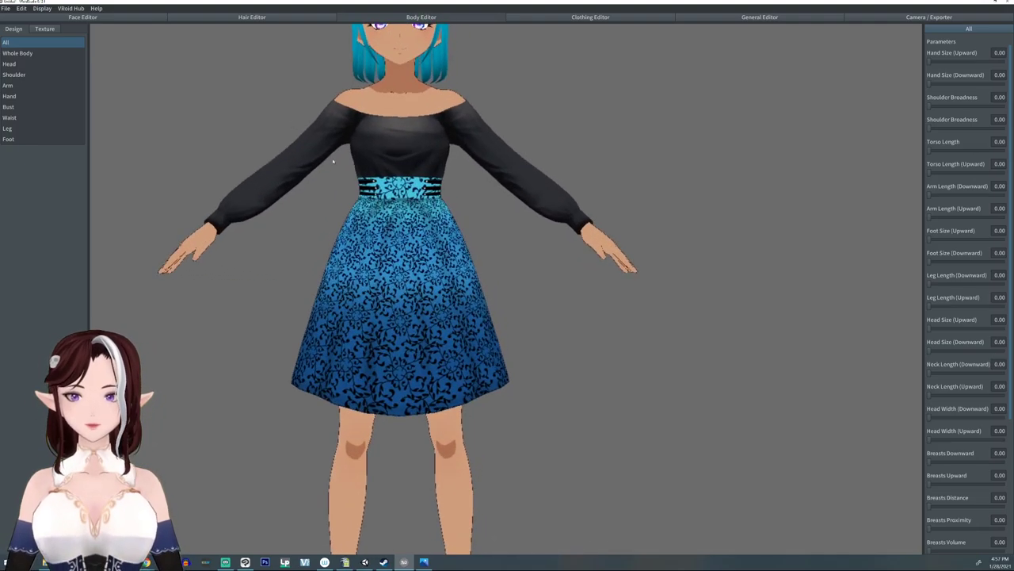
pyautogui.moveTo(331, 197); pyautogui.dragTo(339, 216, button='middle')
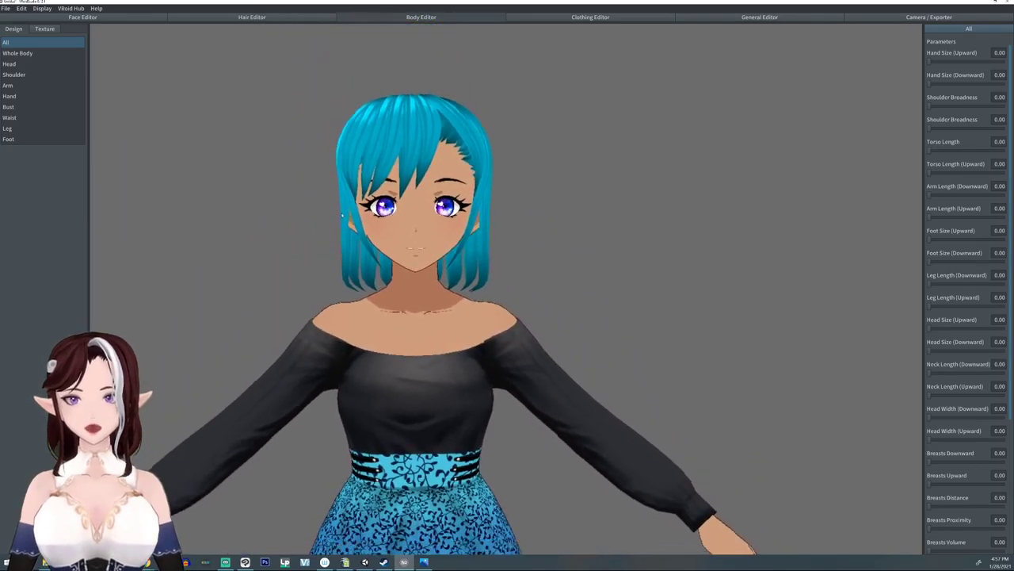
pyautogui.scroll(-3, 335, 213)
pyautogui.moveTo(344, 216); pyautogui.dragTo(243, 213, button='right')
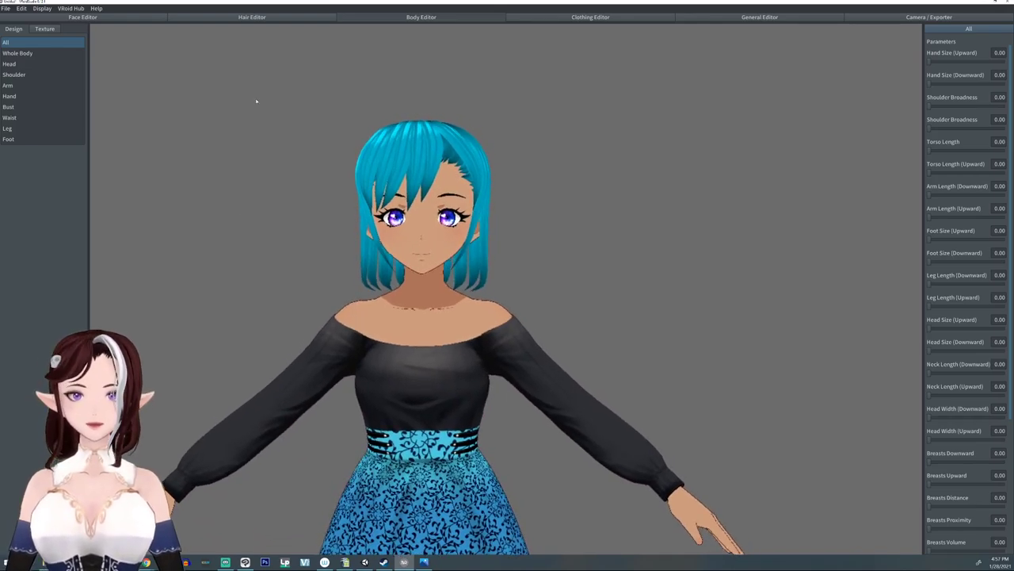
pyautogui.scroll(-3, 416, 272)
pyautogui.moveTo(419, 332); pyautogui.dragTo(430, 404, button='middle')
pyautogui.scroll(1, 429, 404)
pyautogui.scroll(3, 429, 405)
pyautogui.scroll(-4, 435, 403)
pyautogui.moveTo(436, 523); pyautogui.dragTo(429, 403, button='middle')
pyautogui.scroll(-2, 423, 354)
pyautogui.scroll(2, 429, 403)
pyautogui.scroll(4, 428, 398)
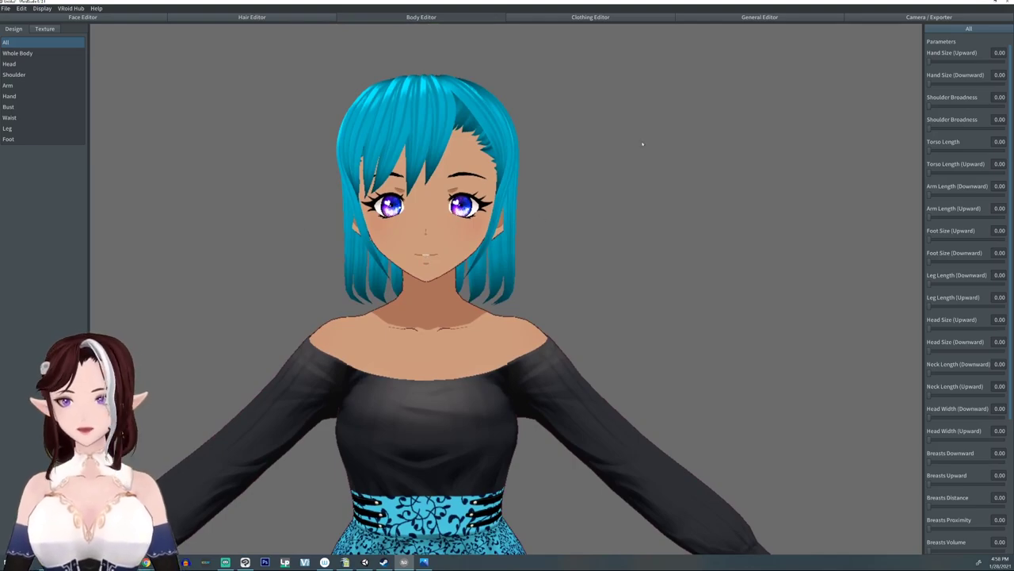
pyautogui.scroll(-2, 395, 438)
pyautogui.moveTo(395, 438); pyautogui.dragTo(404, 385, button='middle')
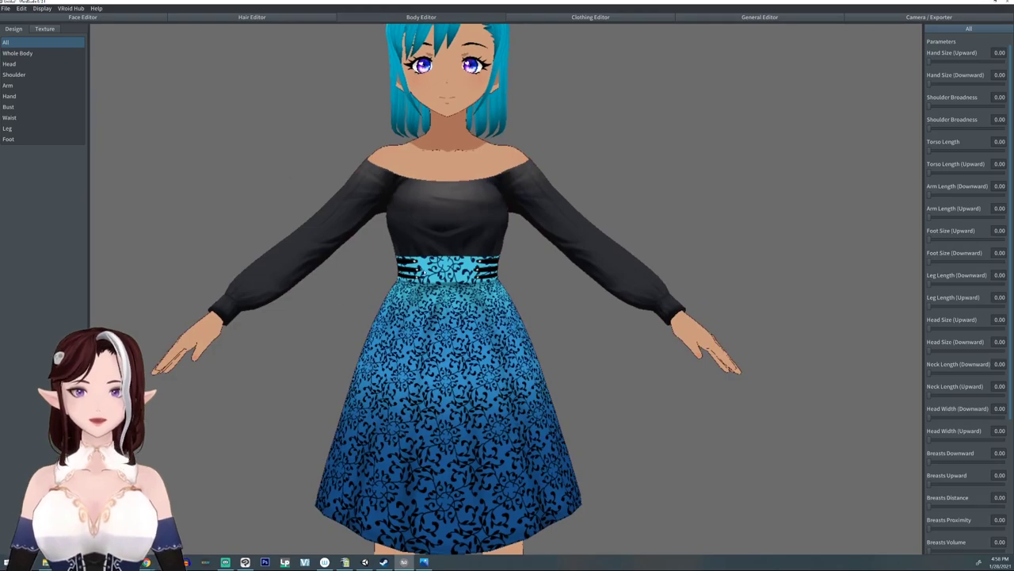
pyautogui.scroll(4, 425, 273)
pyautogui.moveTo(397, 198); pyautogui.dragTo(400, 221, button='middle')
pyautogui.scroll(-3, 420, 333)
pyautogui.scroll(2, 400, 221)
pyautogui.moveTo(384, 106); pyautogui.dragTo(404, 96, button='middle')
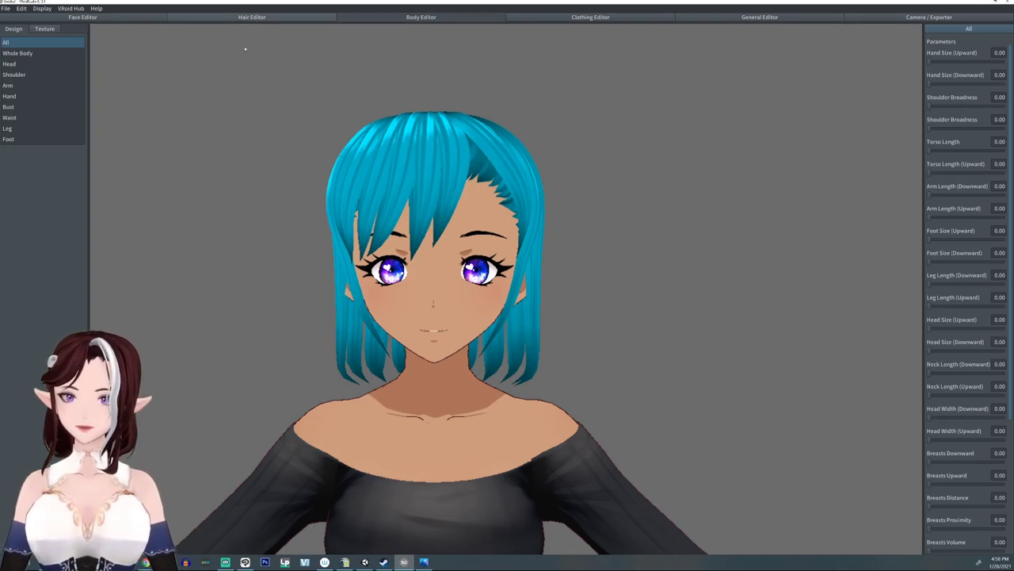
pyautogui.scroll(-5, 315, 226)
pyautogui.moveTo(321, 374); pyautogui.dragTo(320, 253, button='middle')
pyautogui.scroll(2, 303, 231)
pyautogui.scroll(2, 320, 253)
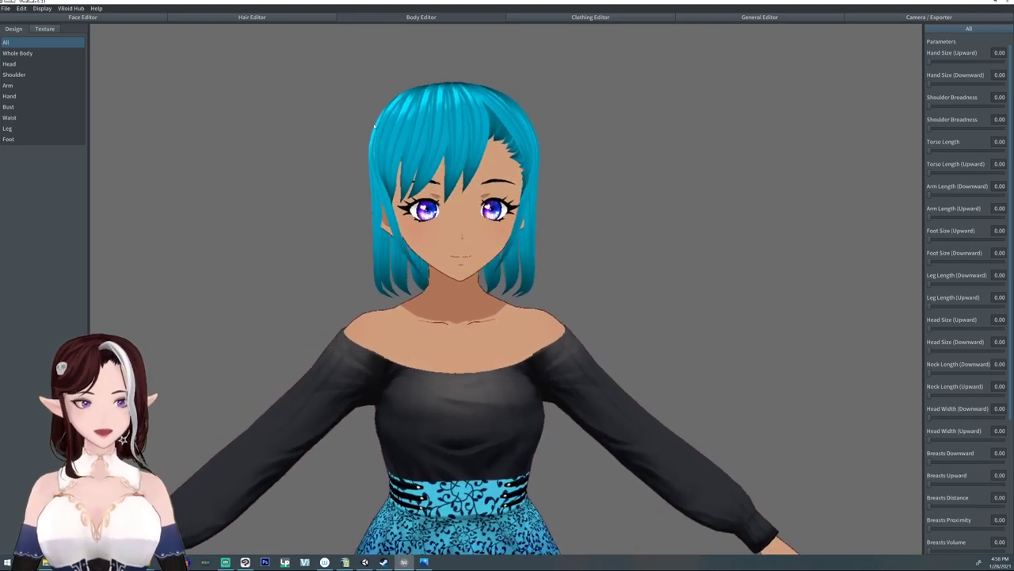
pyautogui.scroll(1, 372, 125)
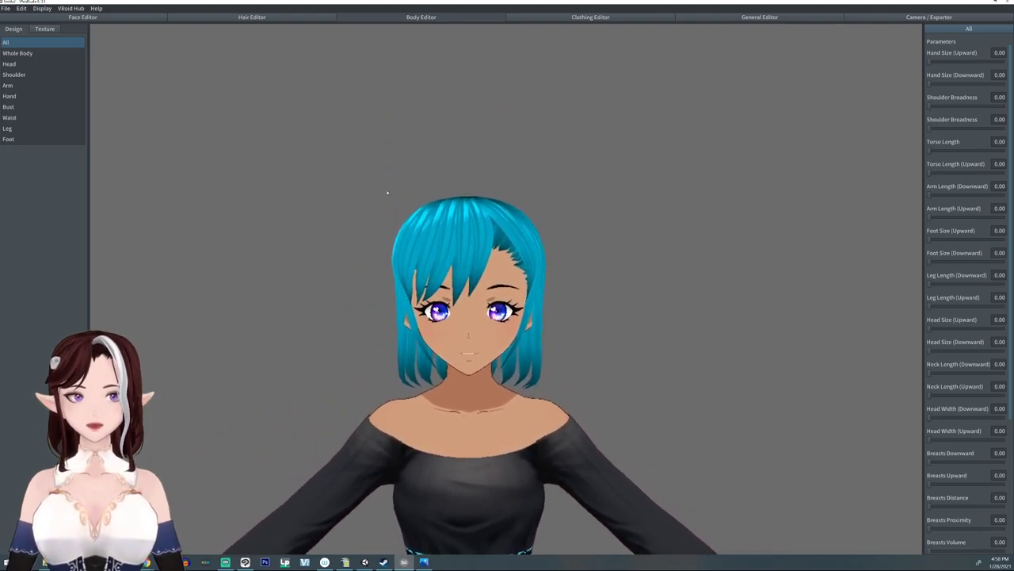
pyautogui.scroll(-2, 384, 203)
pyautogui.moveTo(382, 229); pyautogui.dragTo(377, 179, button='middle')
pyautogui.scroll(-3, 376, 188)
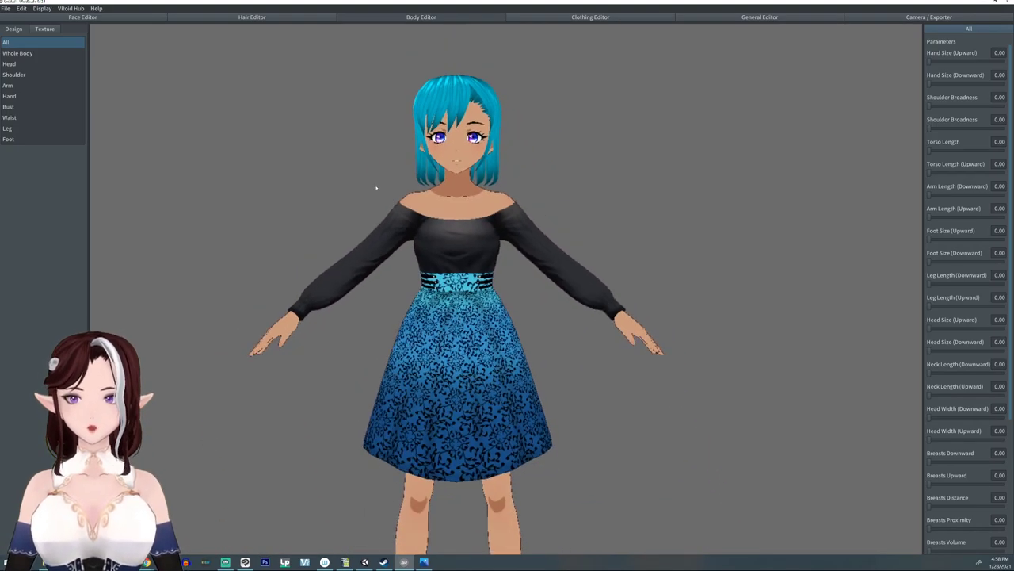
pyautogui.scroll(-1, 371, 186)
pyautogui.moveTo(374, 225); pyautogui.dragTo(370, 182, button='middle')
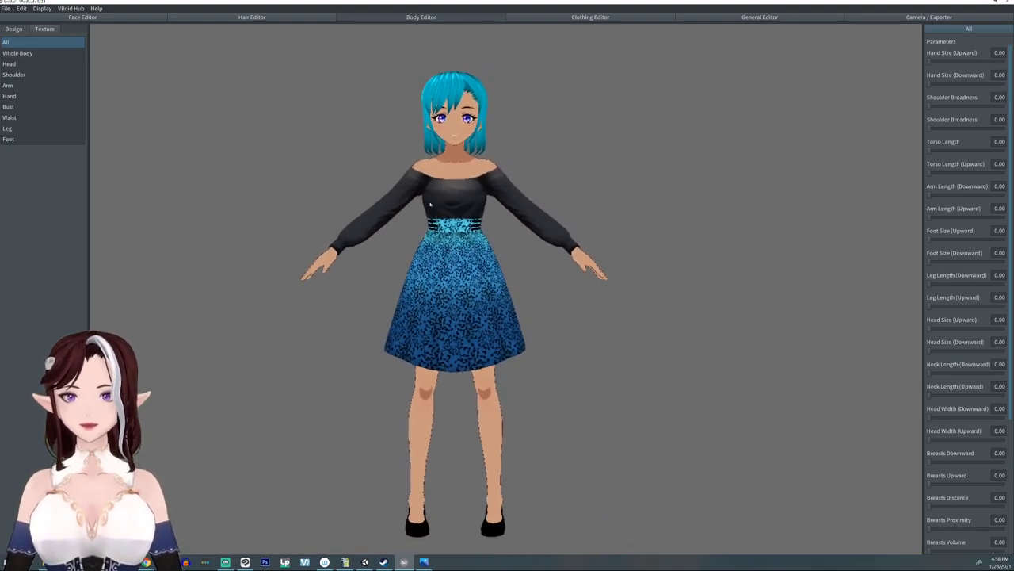
# Set the avatar's whole-body Shortness to 0.16 and the bust's Breasts Smallness (for Base) to 0.50
pyautogui.click(29, 54)
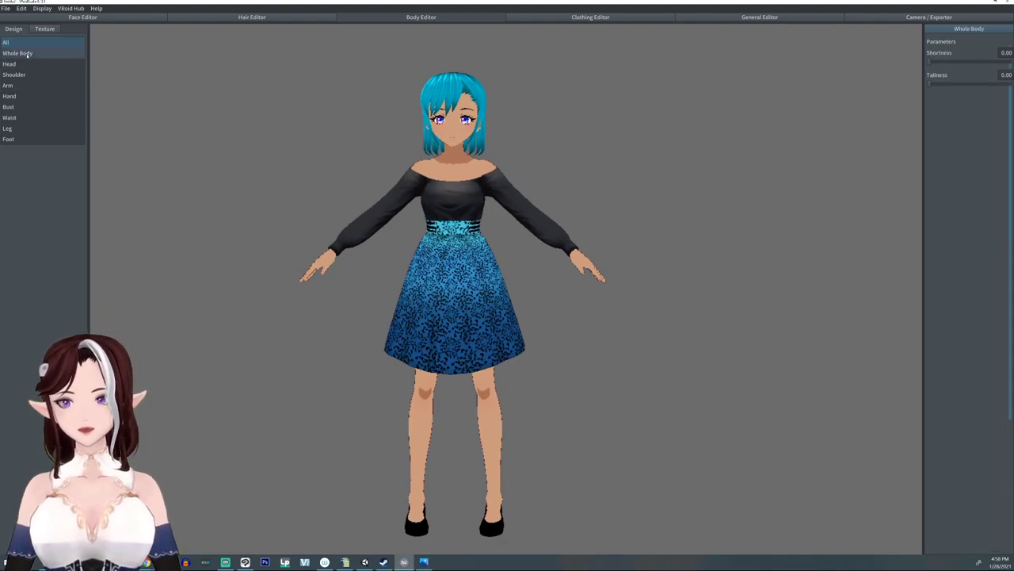
pyautogui.moveTo(929, 61); pyautogui.dragTo(942, 62)
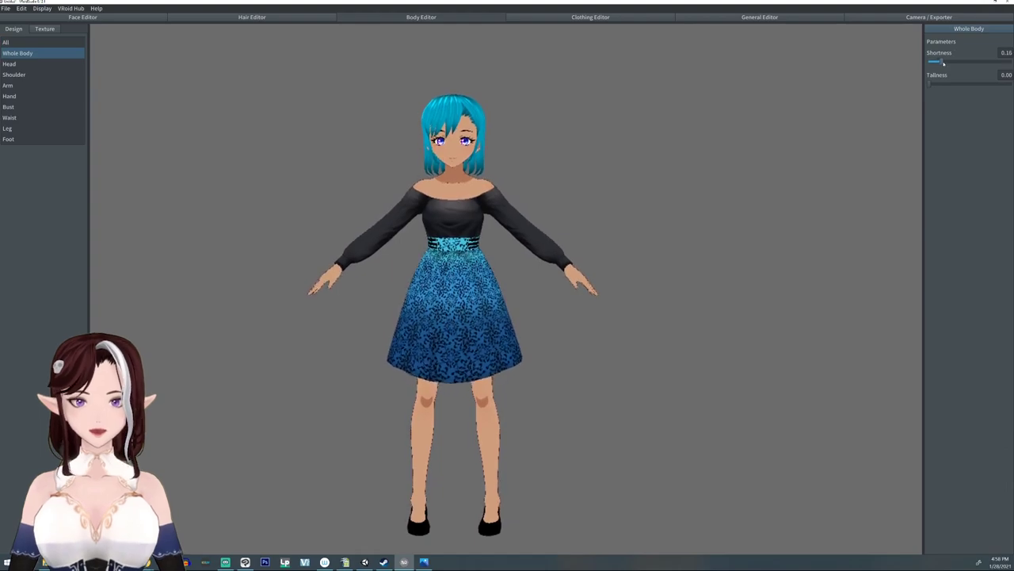
pyautogui.click(11, 107)
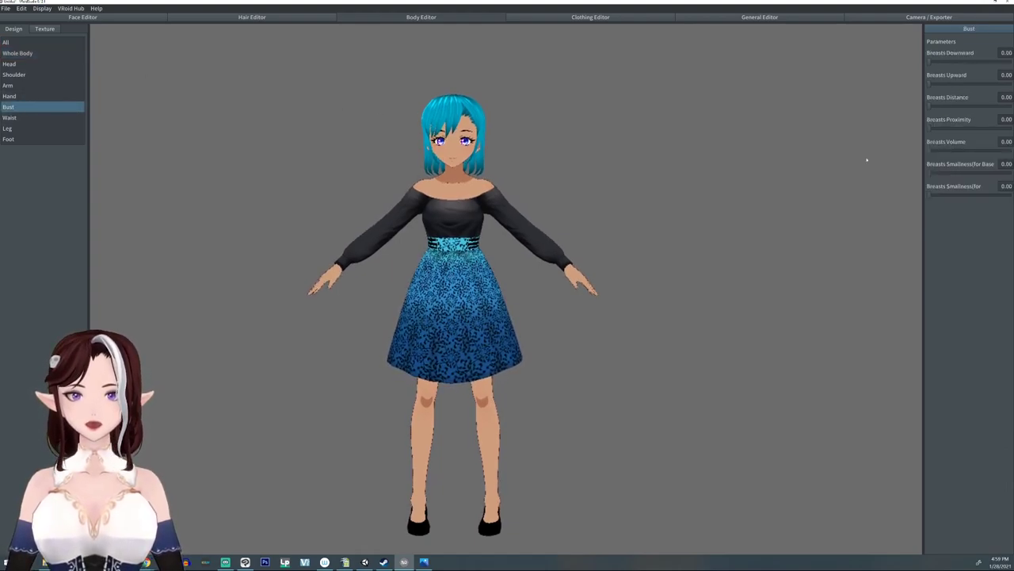
pyautogui.moveTo(935, 176); pyautogui.dragTo(971, 172)
pyautogui.moveTo(684, 221)
pyautogui.mouseDown(button='right')
pyautogui.moveTo(708, 222)
pyautogui.moveTo(684, 219)
pyautogui.mouseUp(button='right')
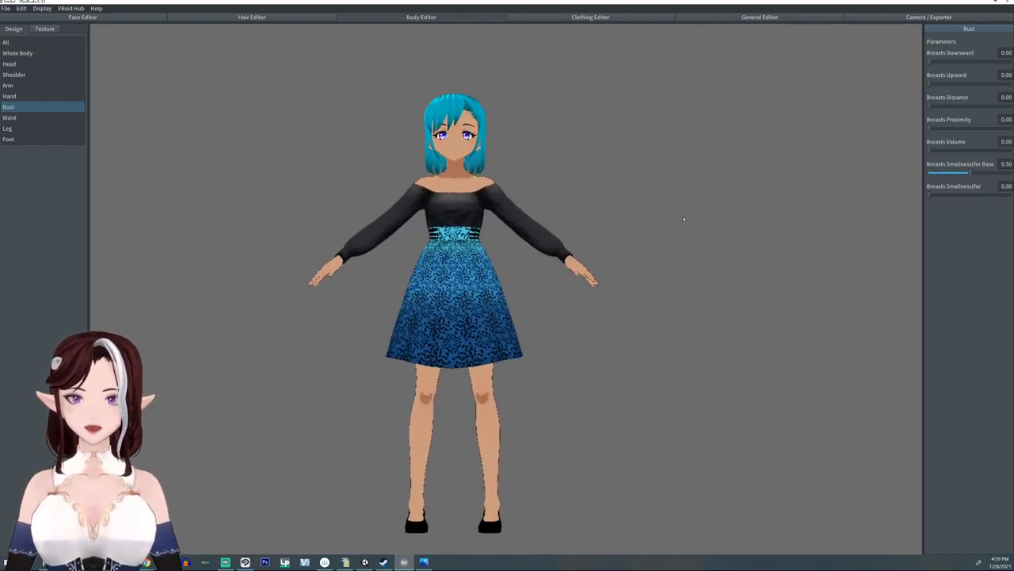
# Set the avatar's Leg Length (Downward) to 0.10 and the hands' Finger Thickness (Upward) to 0.72
pyautogui.click(9, 128)
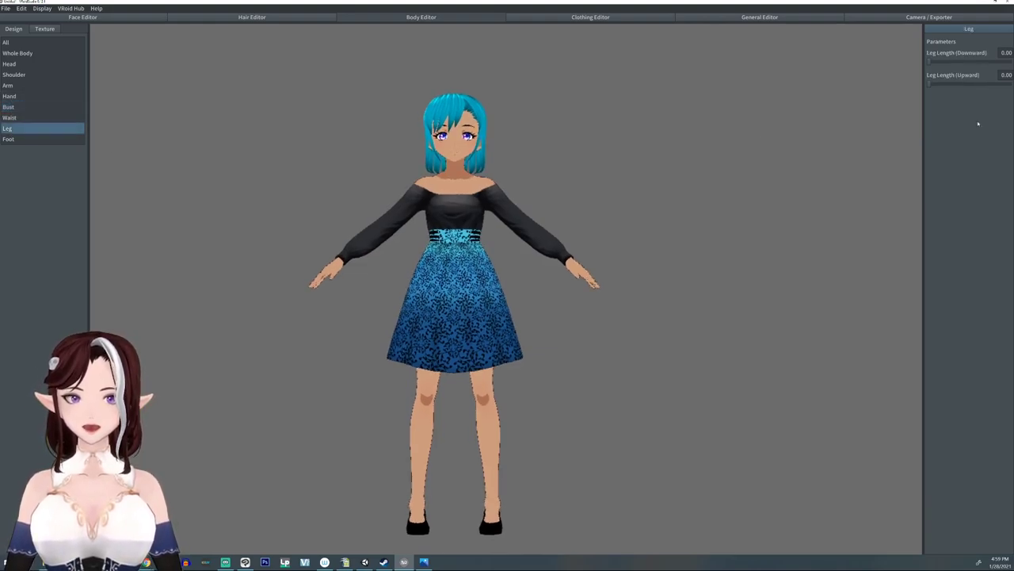
pyautogui.click(934, 63)
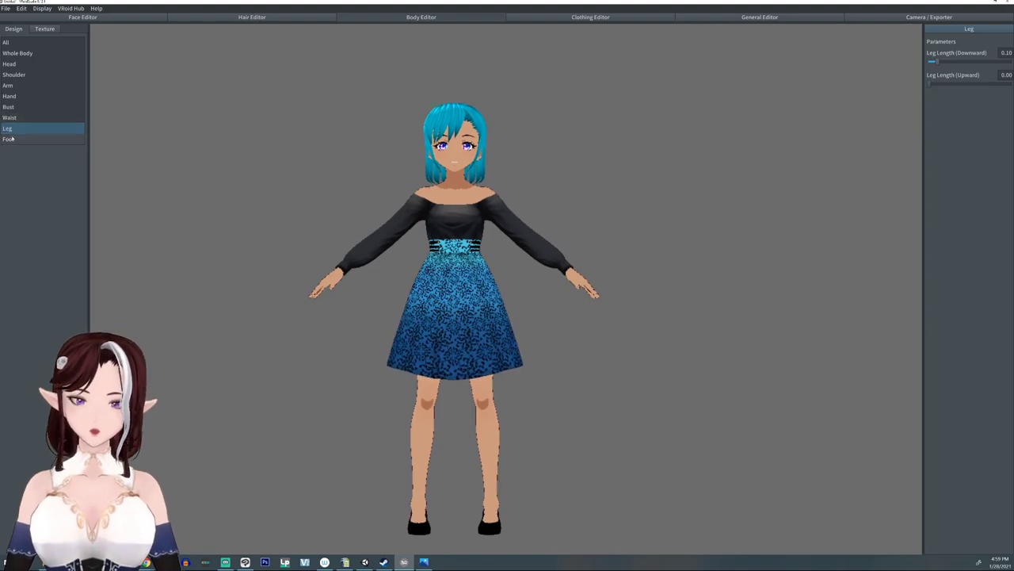
pyautogui.click(9, 96)
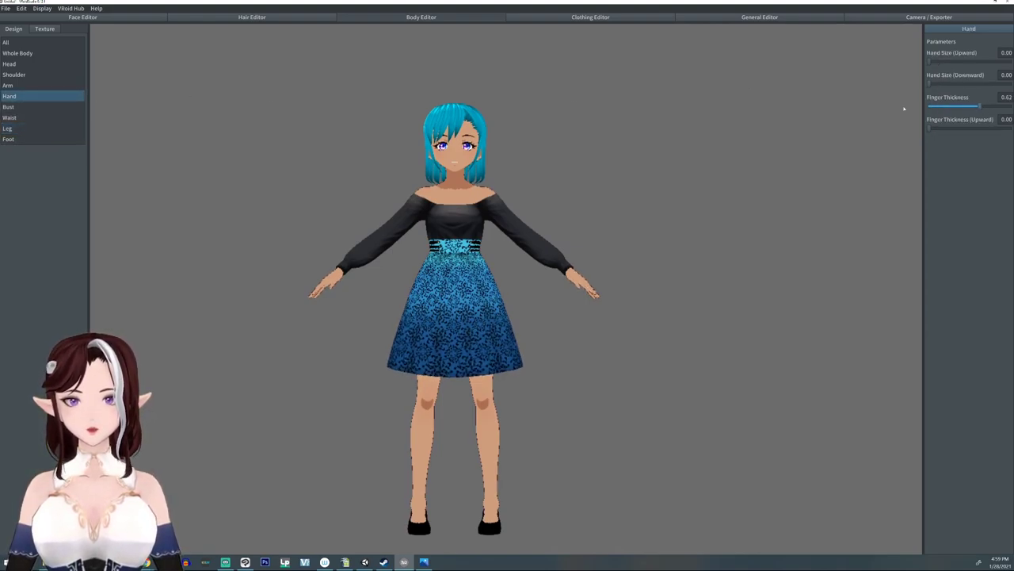
pyautogui.moveTo(935, 129); pyautogui.dragTo(987, 128)
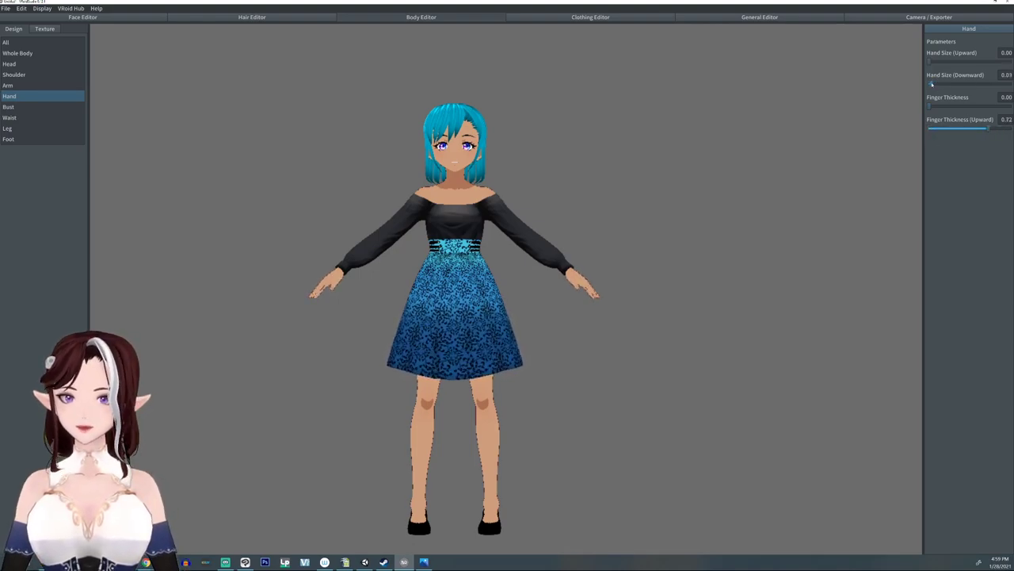
pyautogui.moveTo(929, 61); pyautogui.dragTo(928, 61)
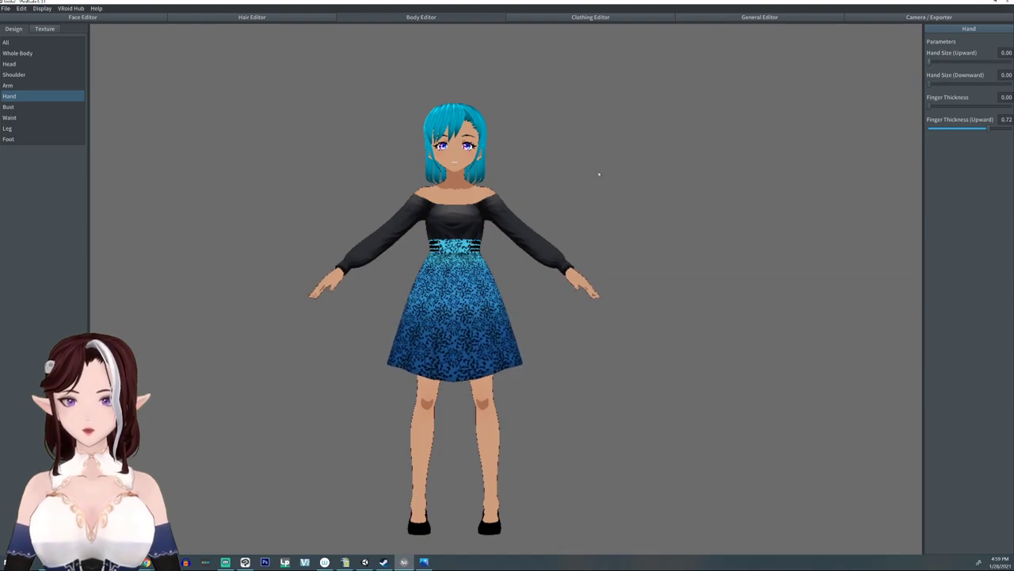
# Adjust the avatar's head by setting Head Size (Upward) to 0.01 and Head Width (Upward) to 0.14
pyautogui.scroll(4, 512, 200)
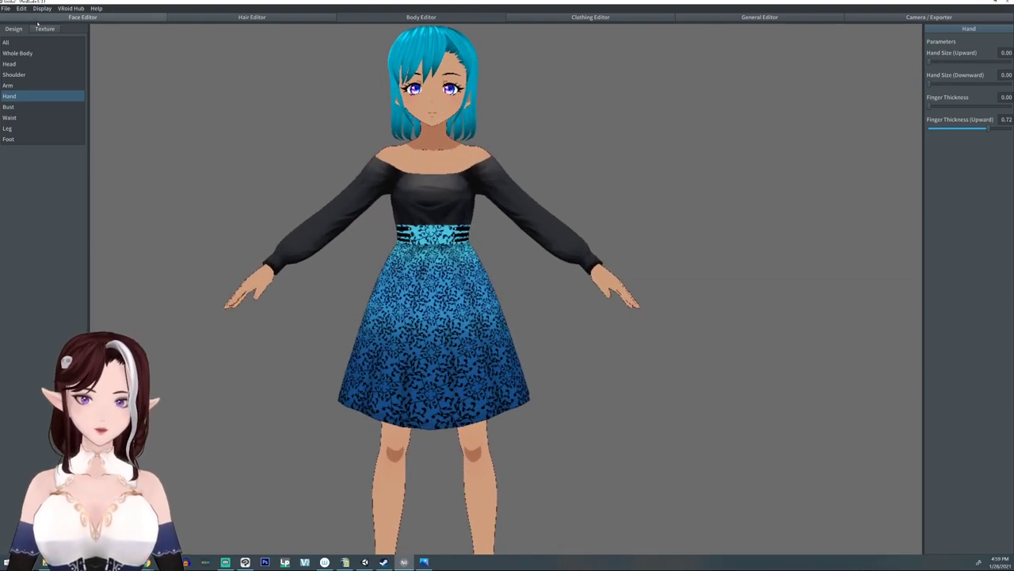
pyautogui.click(10, 65)
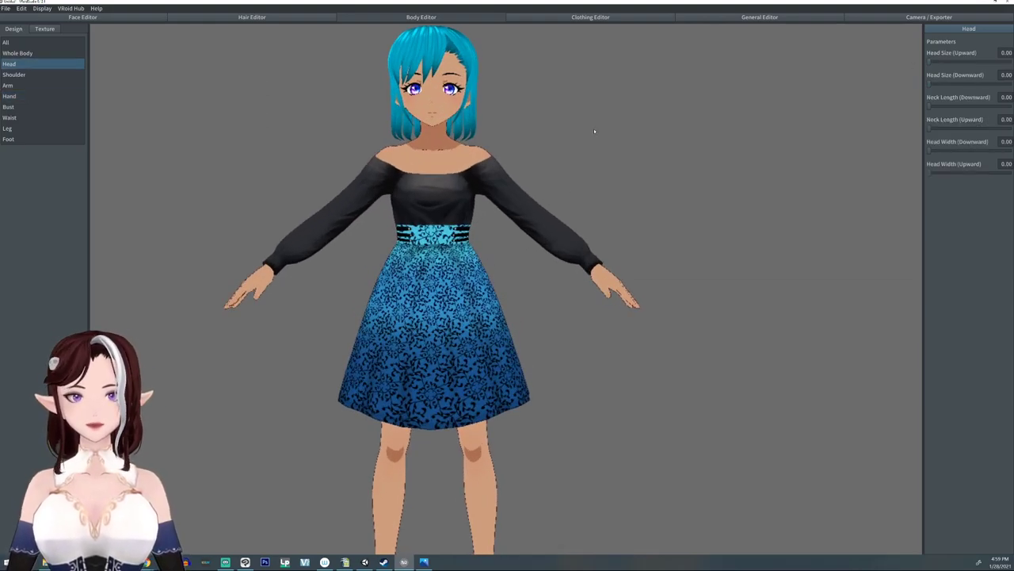
pyautogui.click(931, 61)
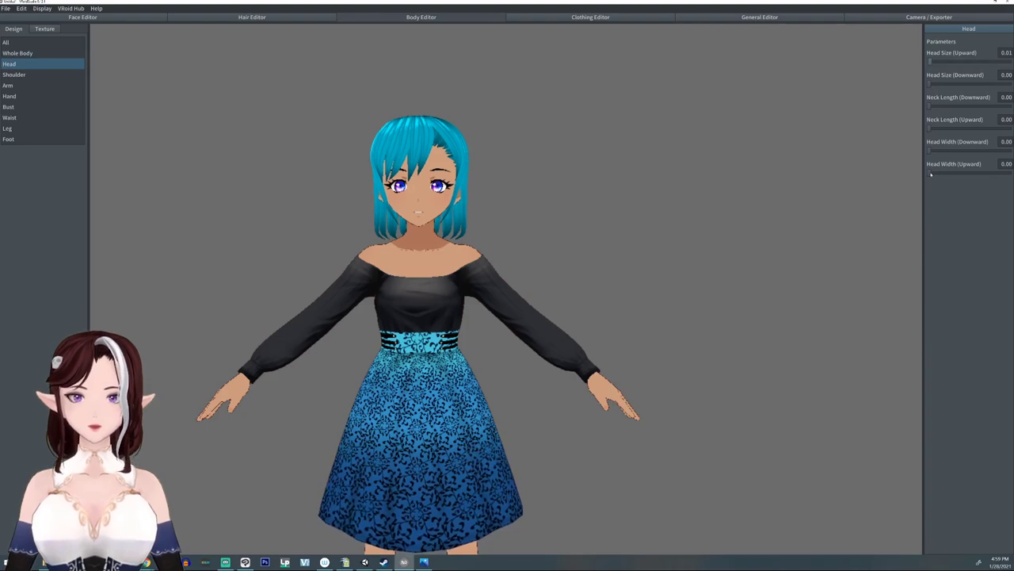
pyautogui.moveTo(928, 175); pyautogui.dragTo(941, 174)
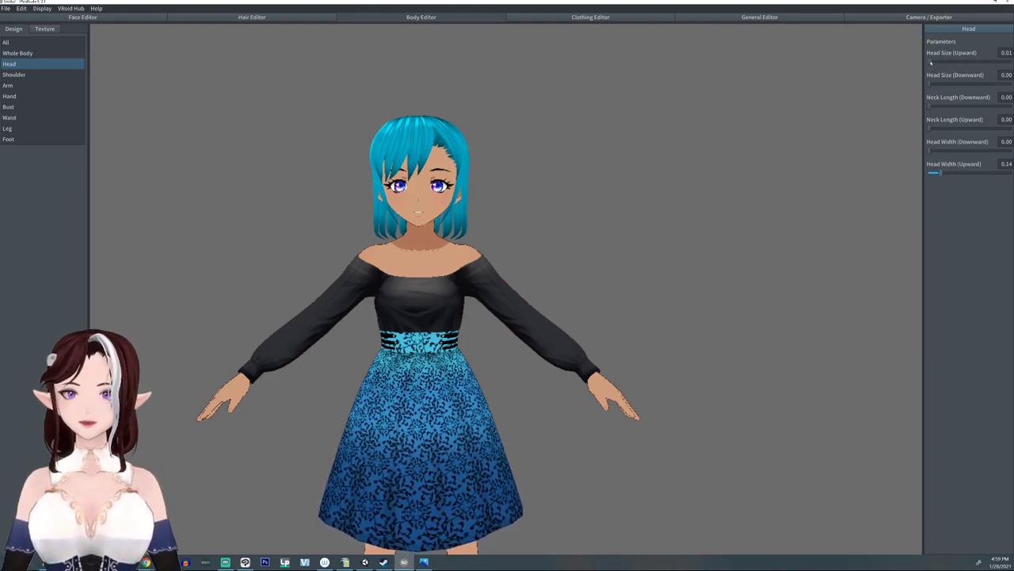
pyautogui.click(931, 61)
# Enlarge the avatar's eyes in the face design with Eye Height 0.78, Iris Width 0.26 and Eye Width 0.43
pyautogui.scroll(5, 546, 156)
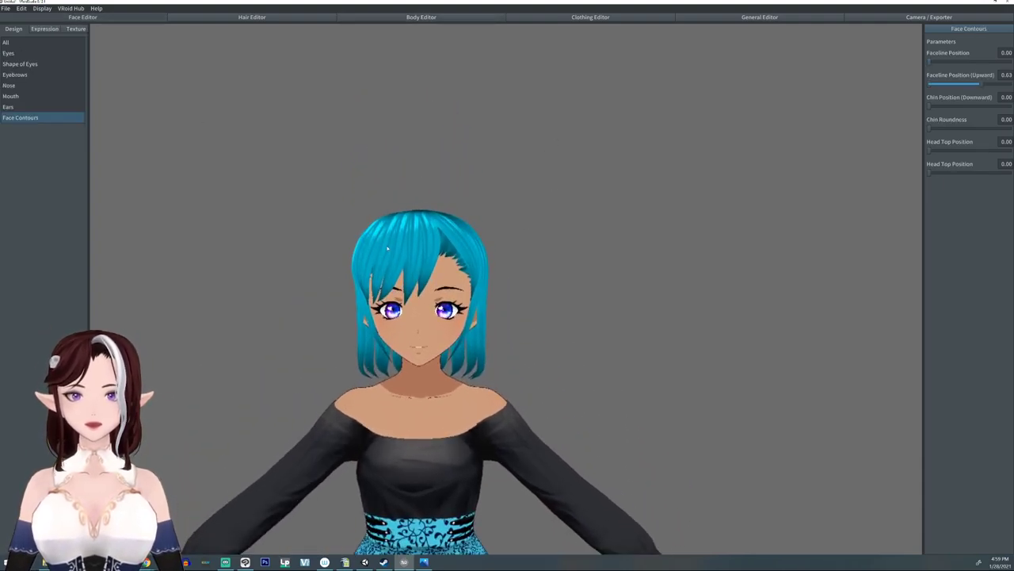
pyautogui.scroll(3, 390, 255)
pyautogui.scroll(-10, 387, 257)
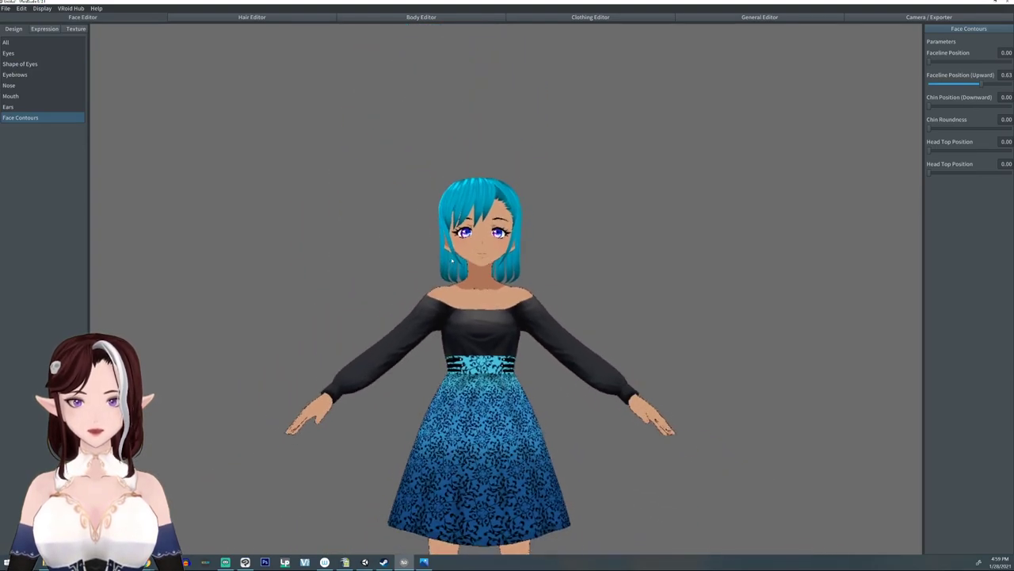
pyautogui.scroll(10, 451, 261)
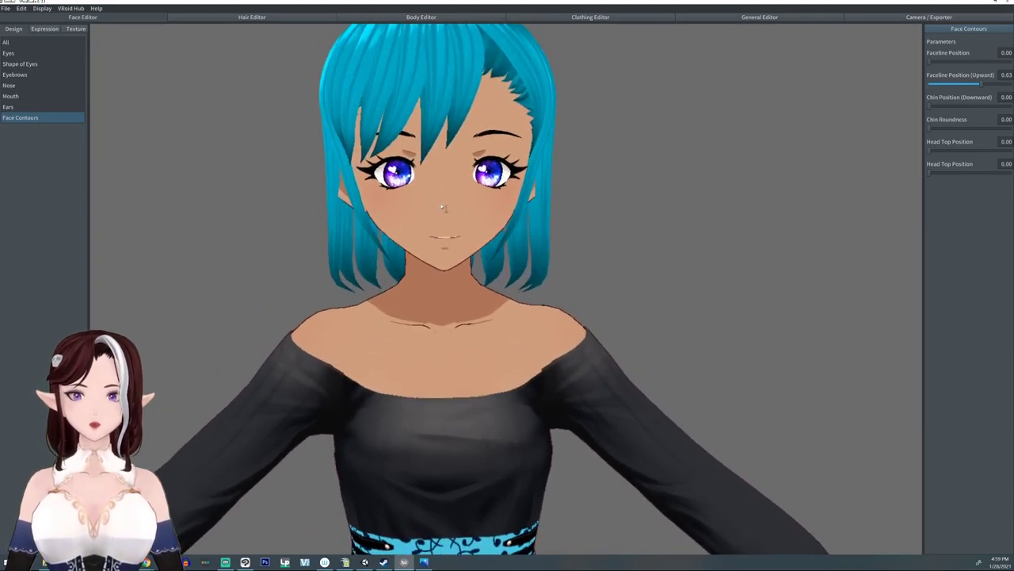
pyautogui.scroll(5, 443, 208)
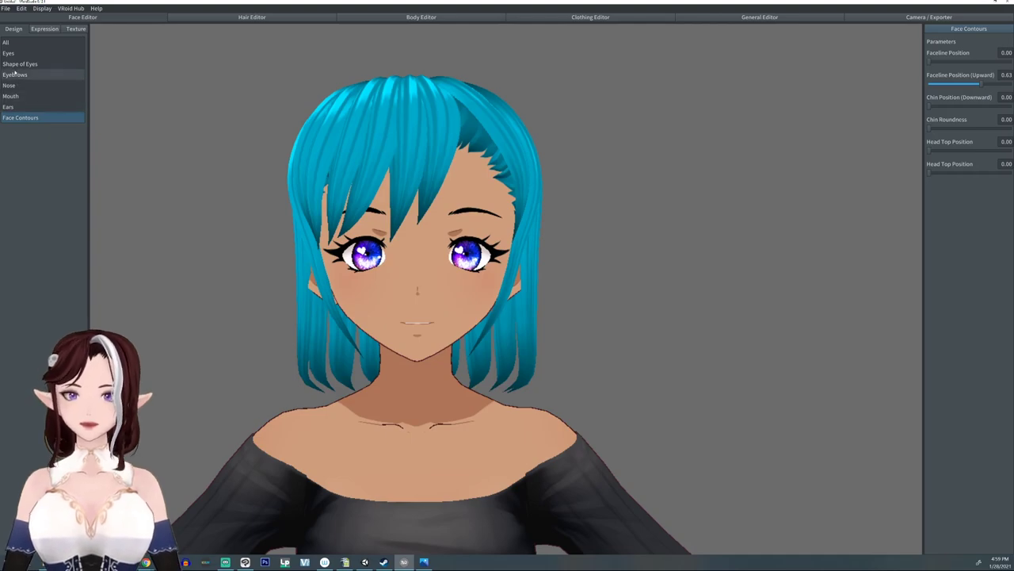
pyautogui.click(18, 63)
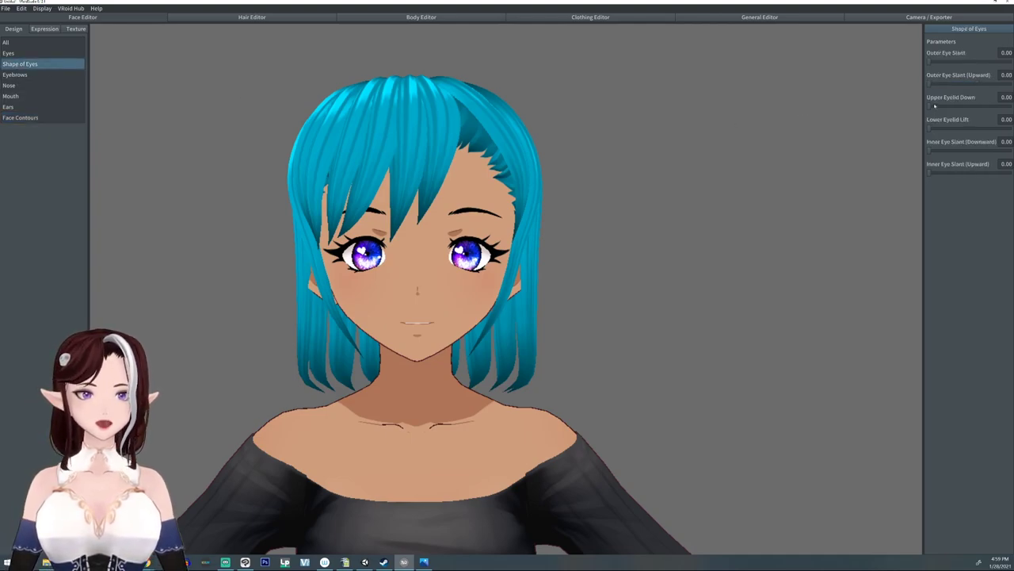
pyautogui.click(10, 53)
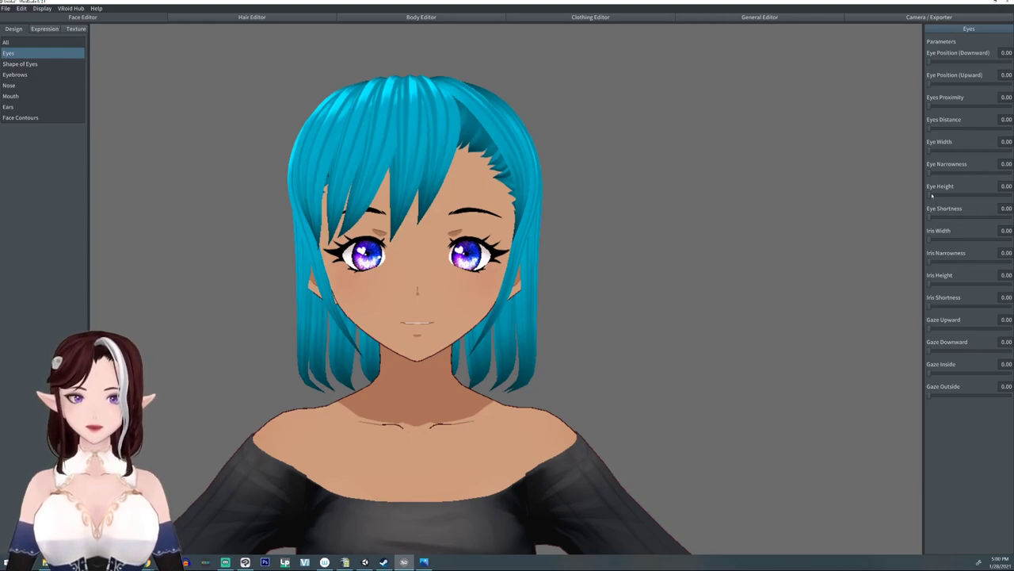
pyautogui.moveTo(932, 195); pyautogui.dragTo(992, 194)
pyautogui.moveTo(932, 239); pyautogui.dragTo(953, 236)
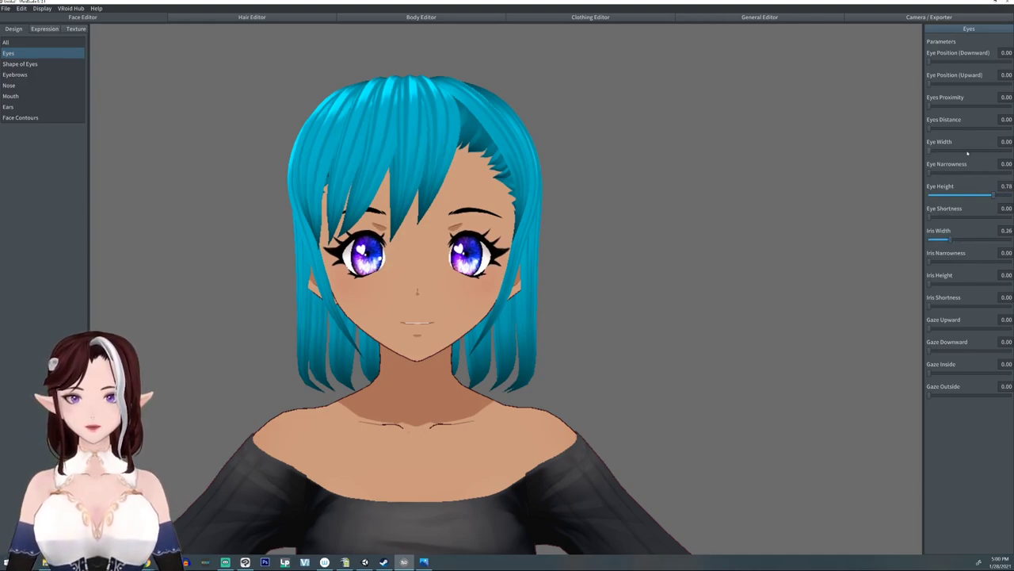
pyautogui.moveTo(930, 152); pyautogui.dragTo(965, 155)
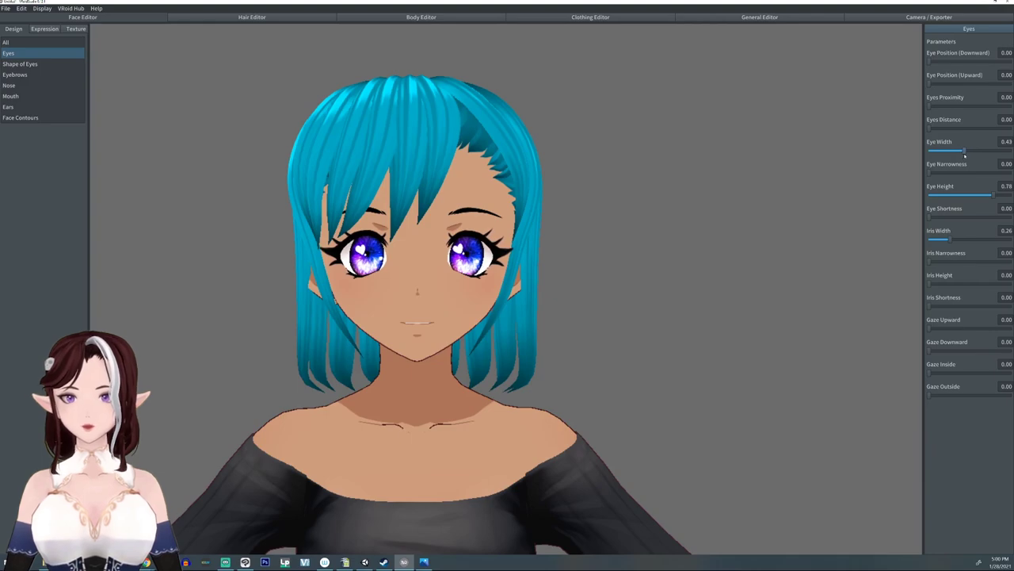
# Soften the avatar's face contours by setting Chin Roundness to about 0.36
pyautogui.click(20, 107)
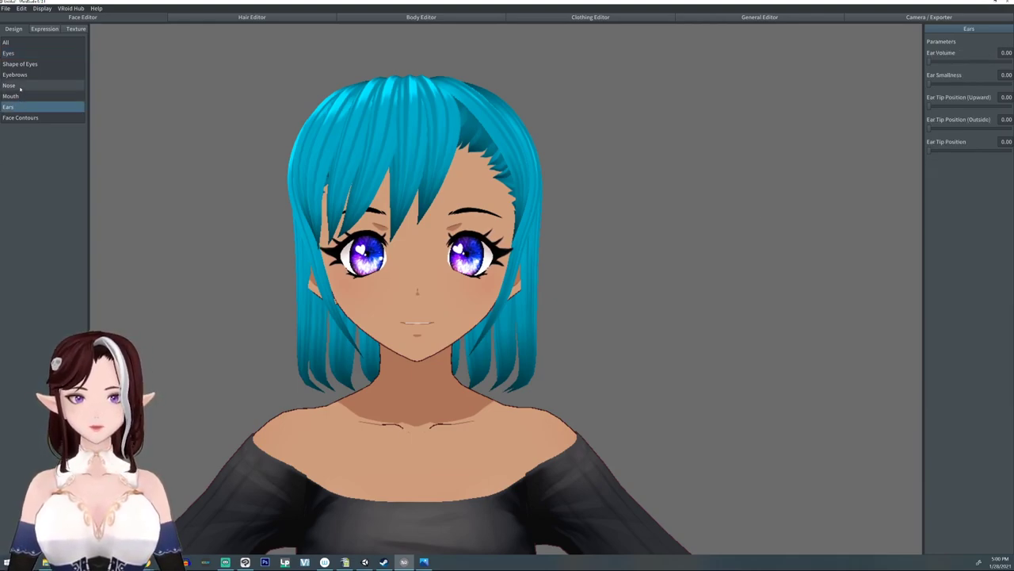
pyautogui.click(16, 118)
pyautogui.moveTo(929, 128); pyautogui.dragTo(960, 131)
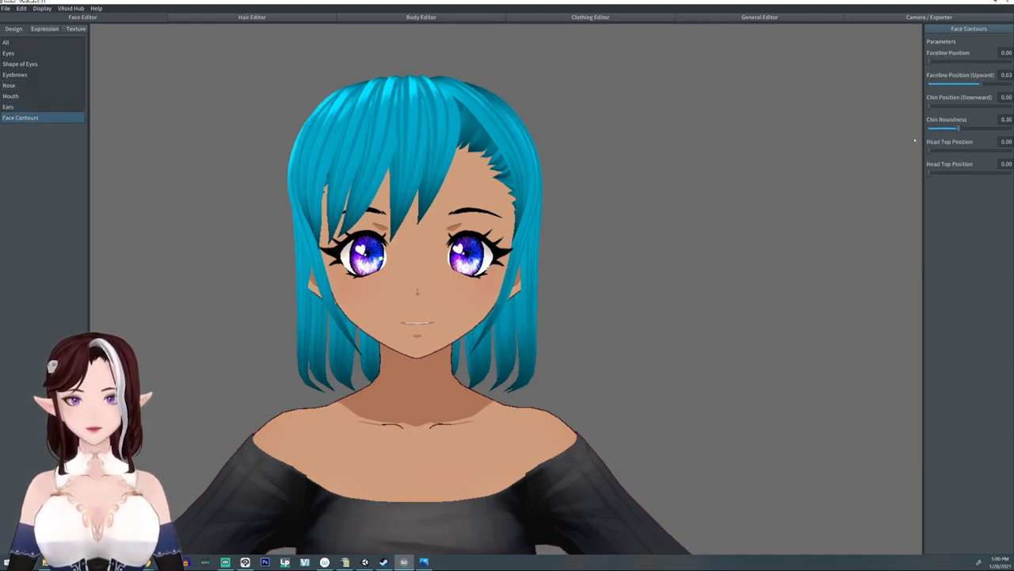
# Refine the avatar's face contours with Faceline Position (Upward) at 0.11 and Chin Position (Downward) at 0.39
pyautogui.moveTo(982, 84); pyautogui.dragTo(936, 85)
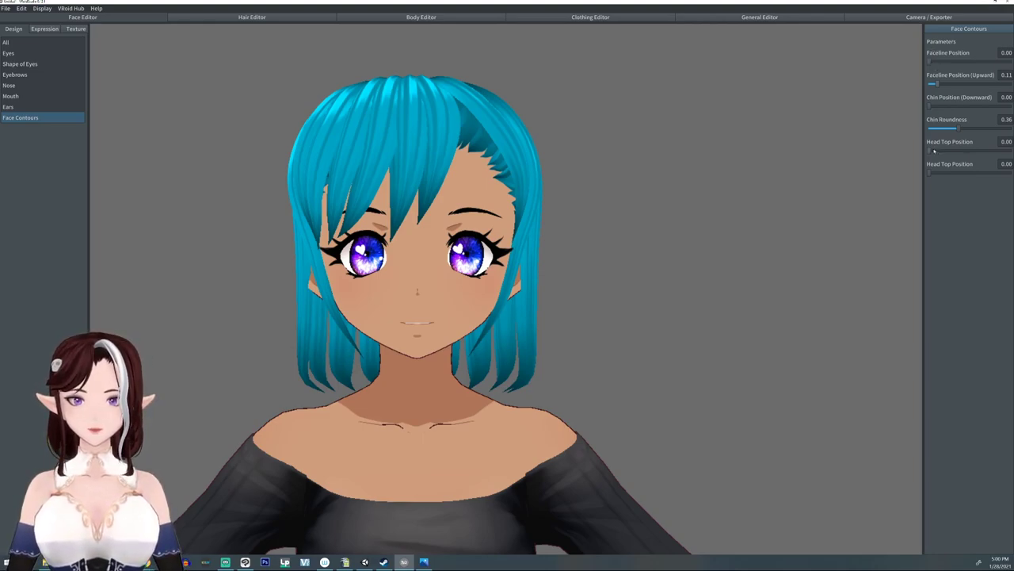
pyautogui.moveTo(934, 107); pyautogui.dragTo(961, 105)
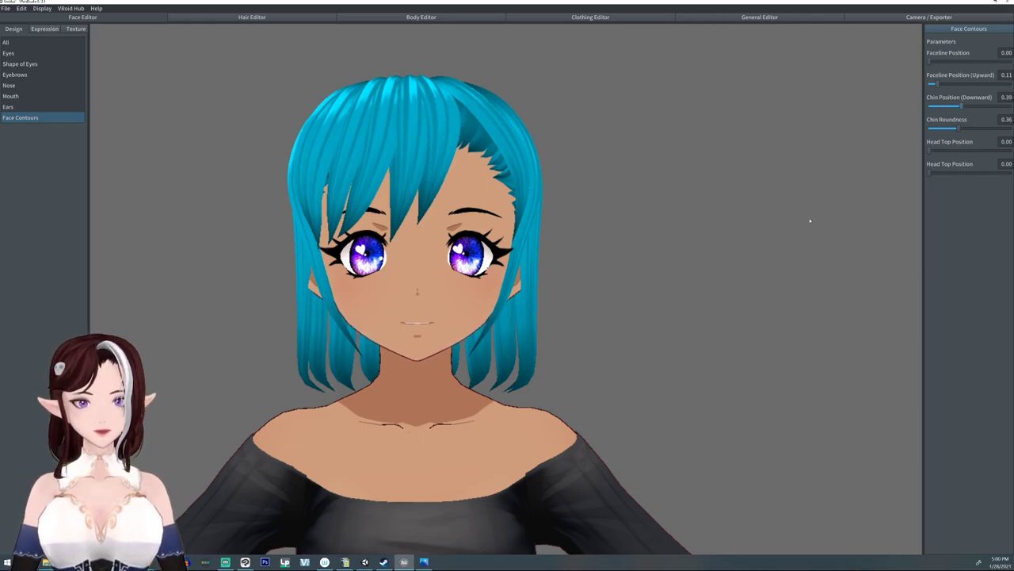
# Raise the avatar's mouth slightly with Mouth Position (Upward) and set the Outer Eye Slant to 0.18
pyautogui.click(20, 96)
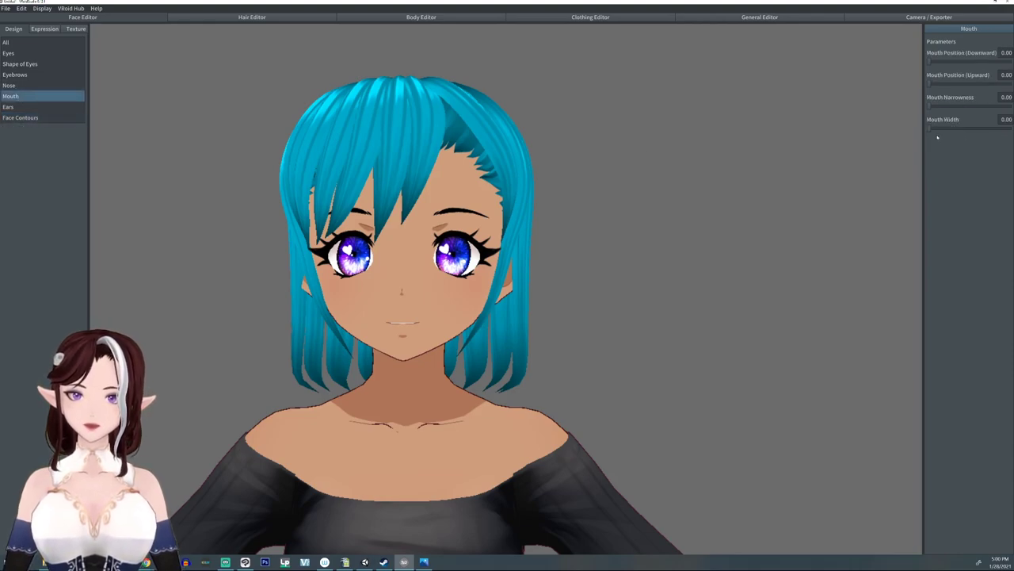
pyautogui.moveTo(936, 83); pyautogui.dragTo(944, 85)
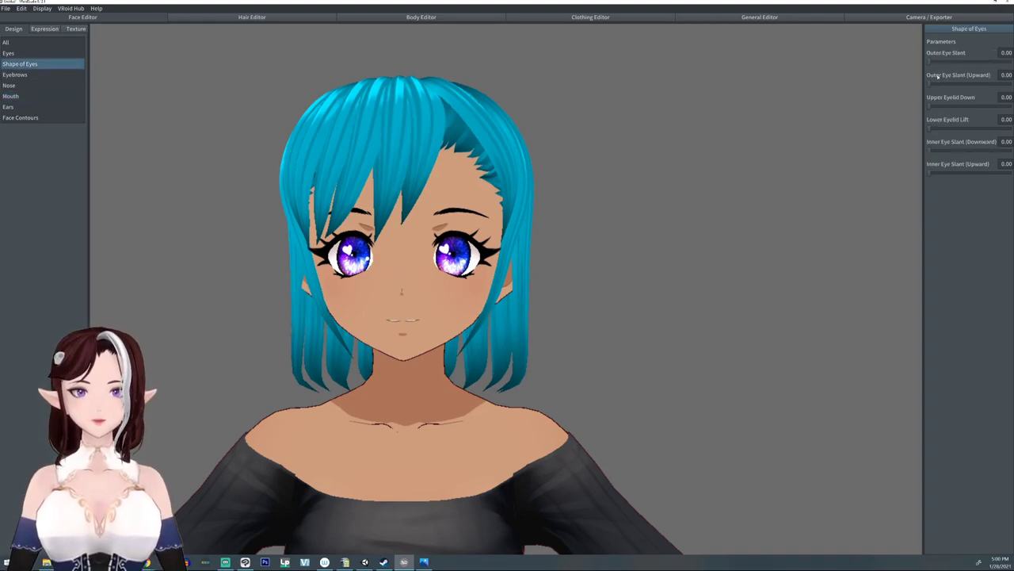
pyautogui.moveTo(929, 62)
pyautogui.mouseDown()
pyautogui.moveTo(968, 62)
pyautogui.moveTo(946, 61)
pyautogui.mouseUp()
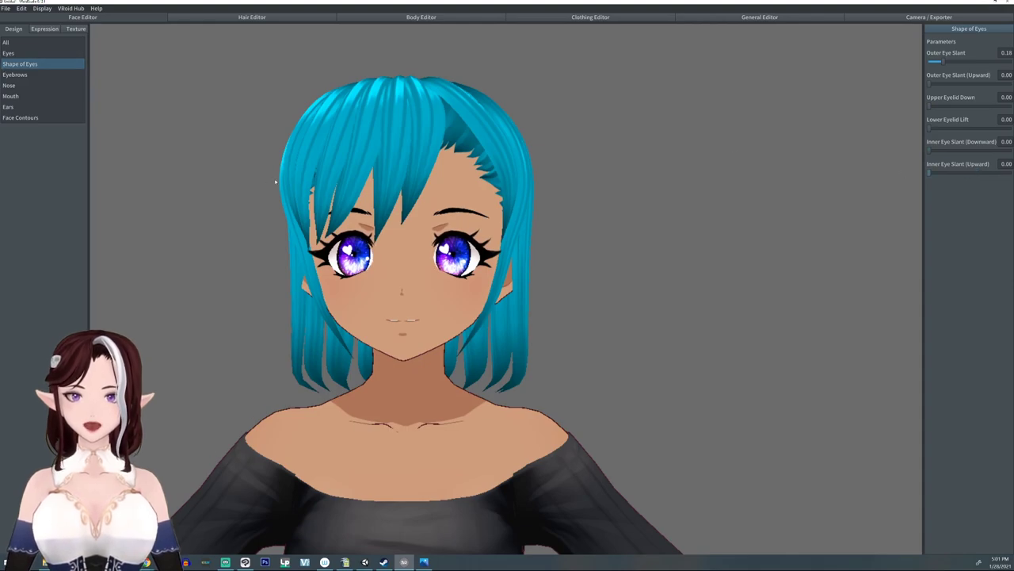
# Try the plain white Onepiece (Long Sleeve) as the avatar's top in the clothing design
pyautogui.scroll(-10, 294, 290)
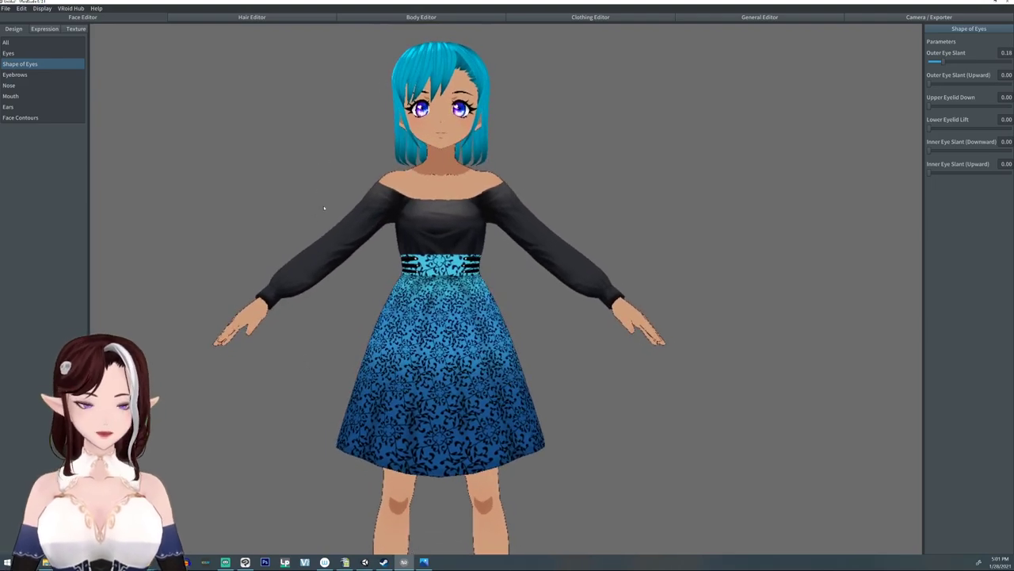
pyautogui.click(589, 18)
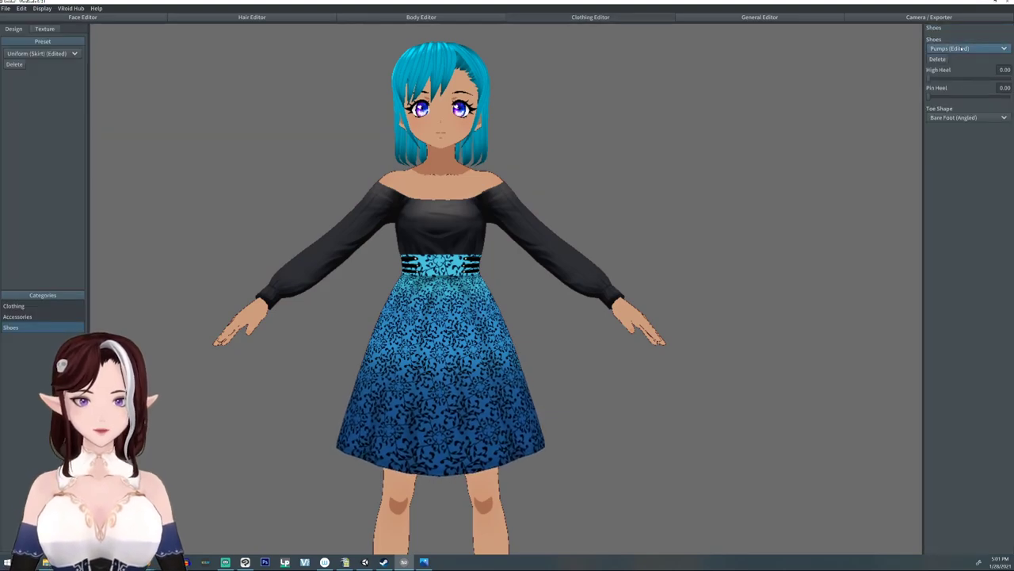
pyautogui.click(967, 49)
pyautogui.click(30, 306)
pyautogui.click(30, 306)
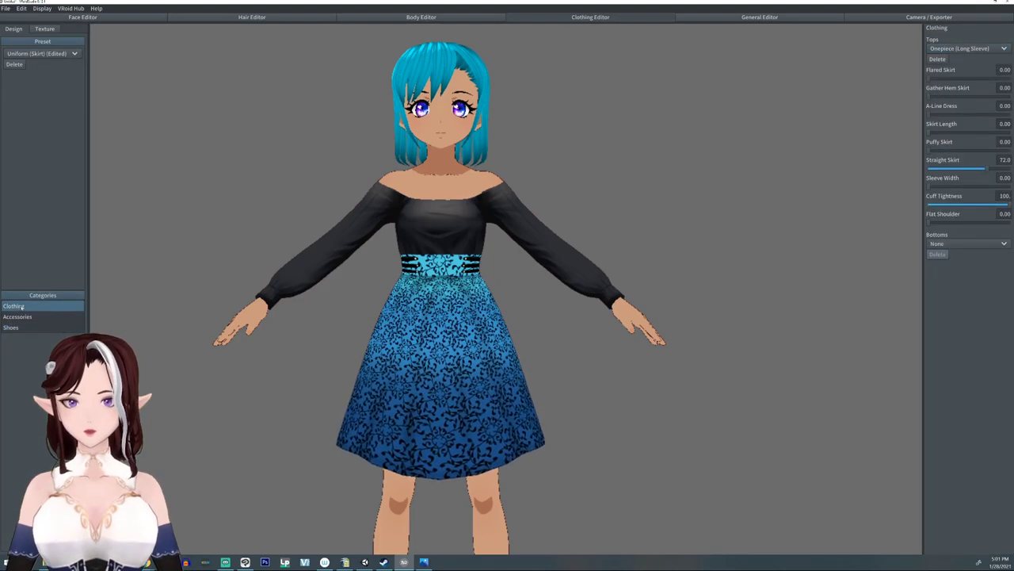
pyautogui.click(941, 50)
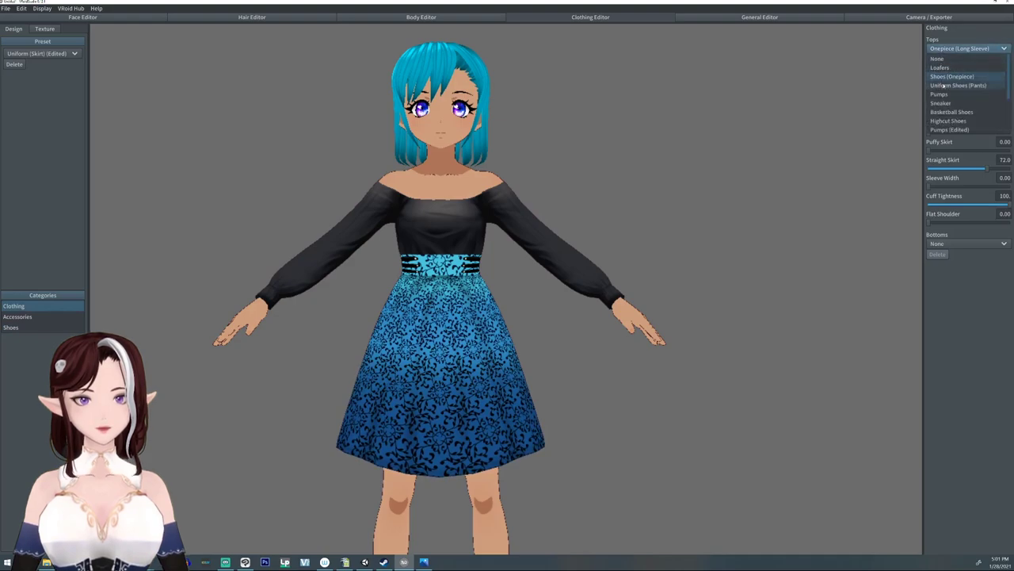
pyautogui.click(597, 287)
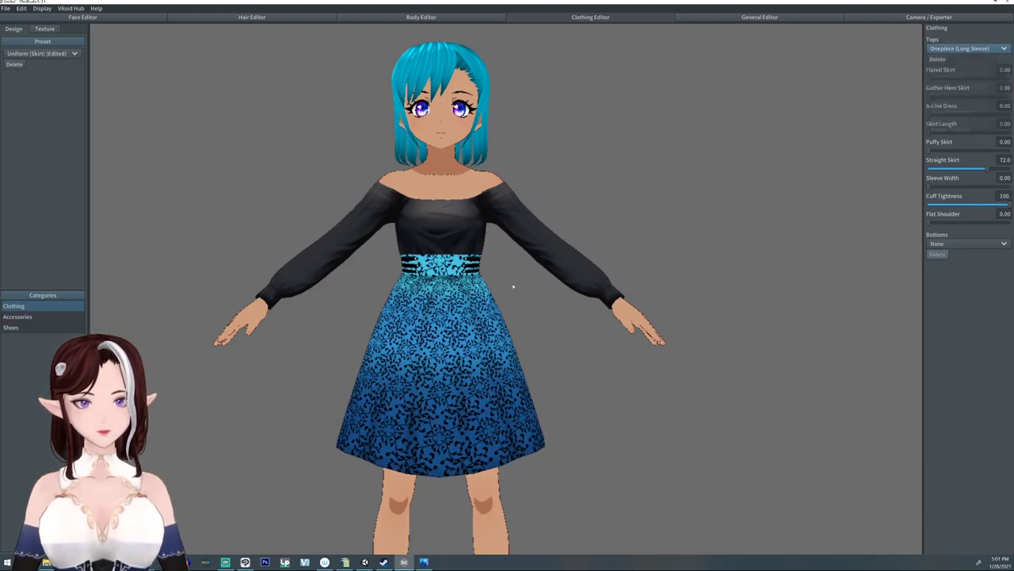
pyautogui.click(9, 316)
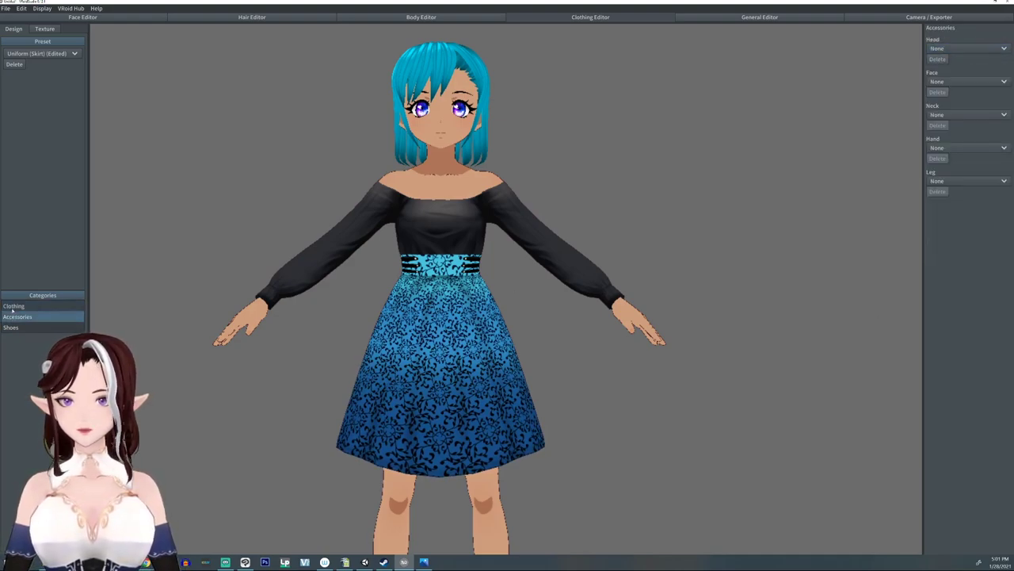
pyautogui.click(14, 306)
pyautogui.click(955, 50)
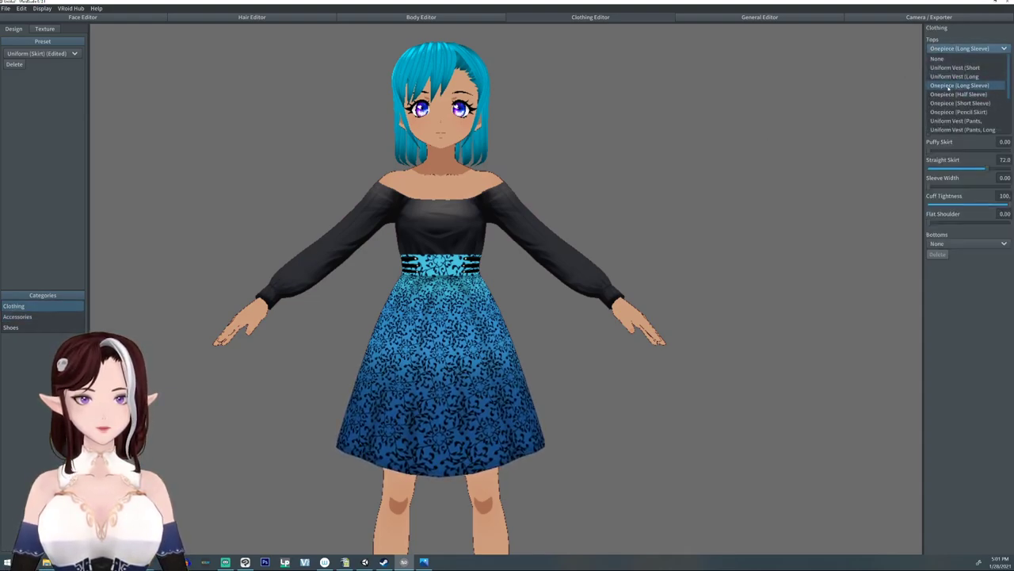
pyautogui.click(945, 85)
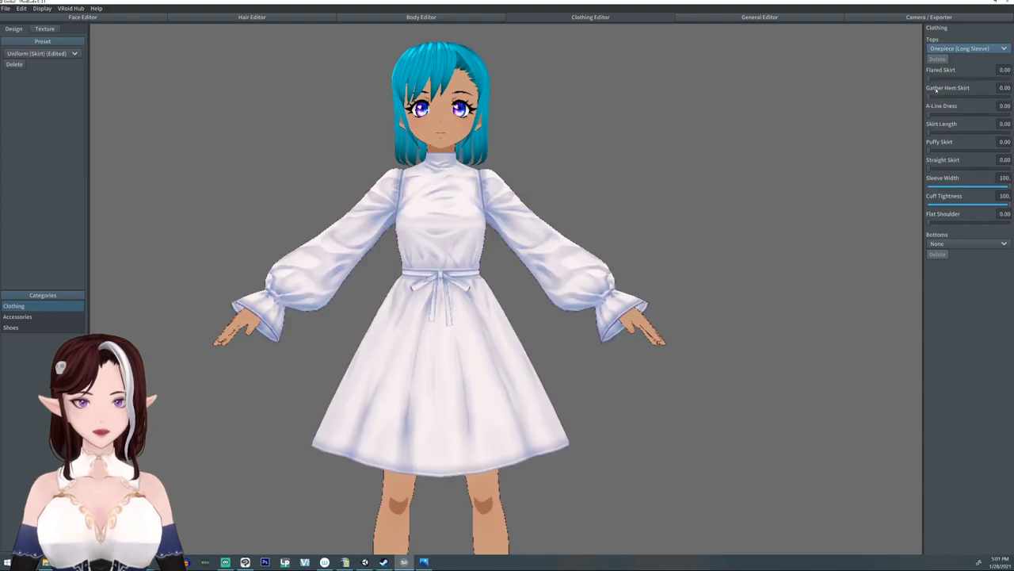
# Try the long-sleeved Uniform Vest on the avatar, and dress it in the Uniform Vest (Short Sleeve)
pyautogui.click(959, 48)
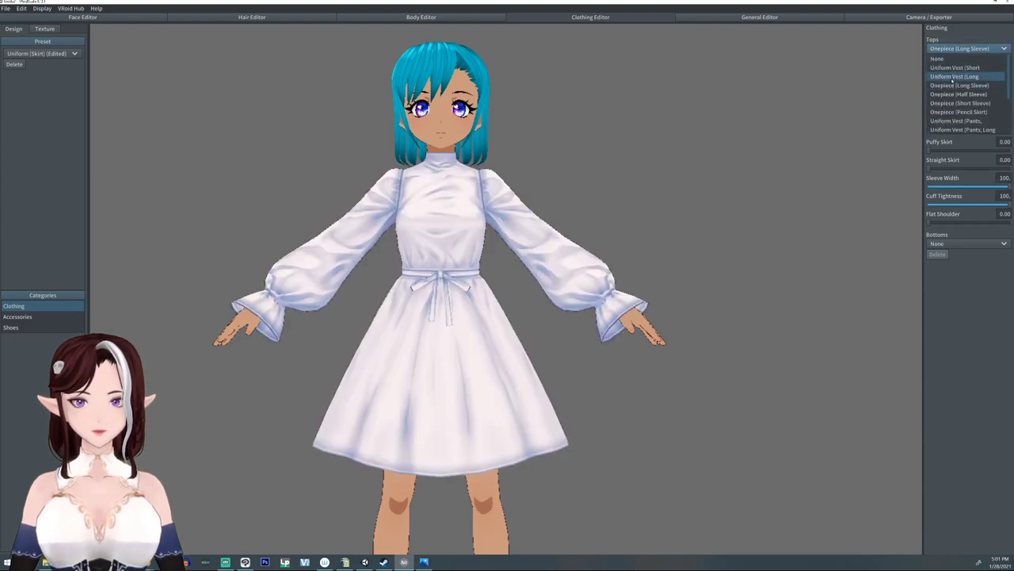
pyautogui.click(954, 76)
pyautogui.click(979, 49)
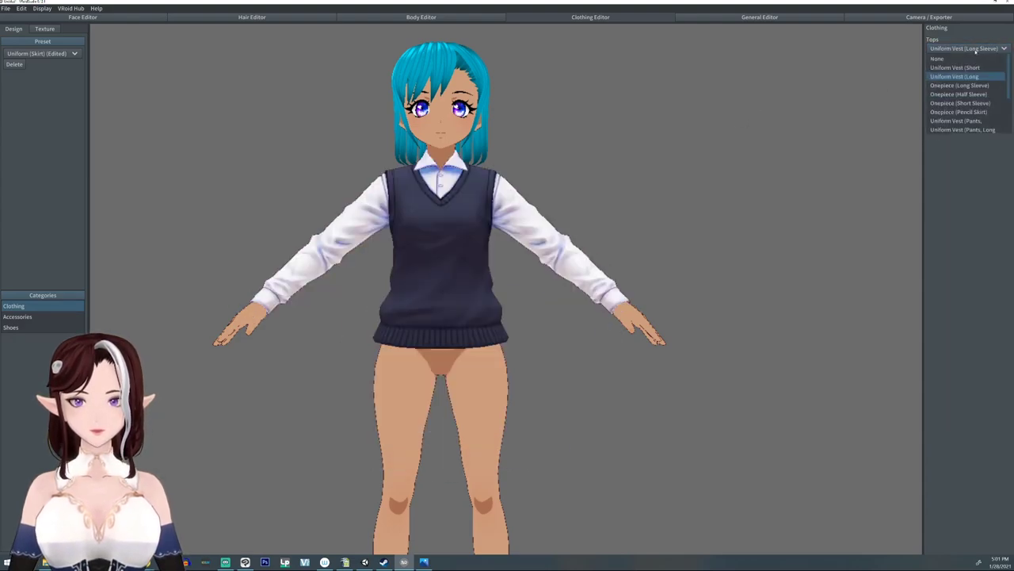
pyautogui.click(963, 68)
# Try the Pencil Skirt as the avatar's bottoms, and choose the Uniform Skirt instead
pyautogui.click(969, 82)
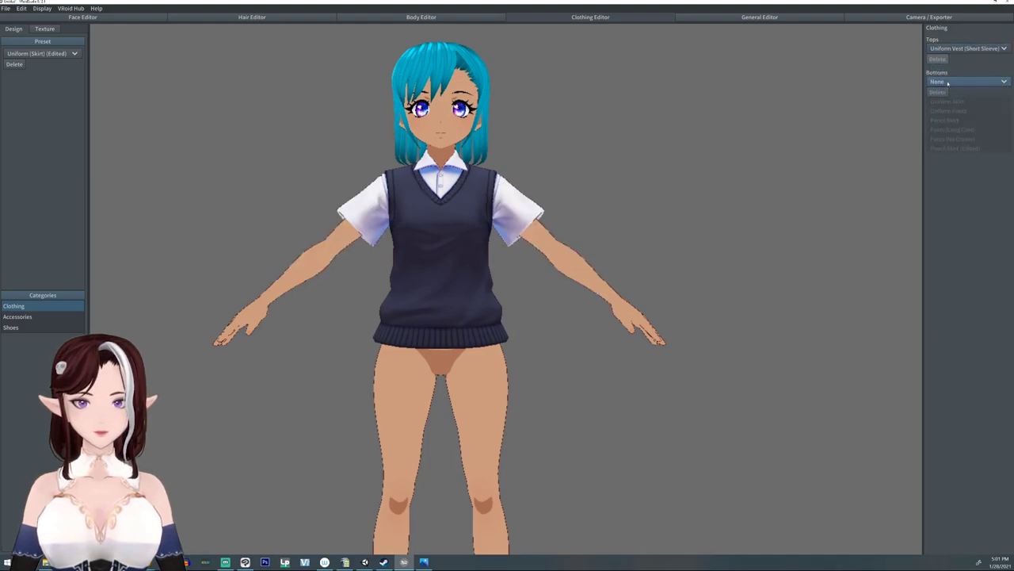
pyautogui.click(948, 120)
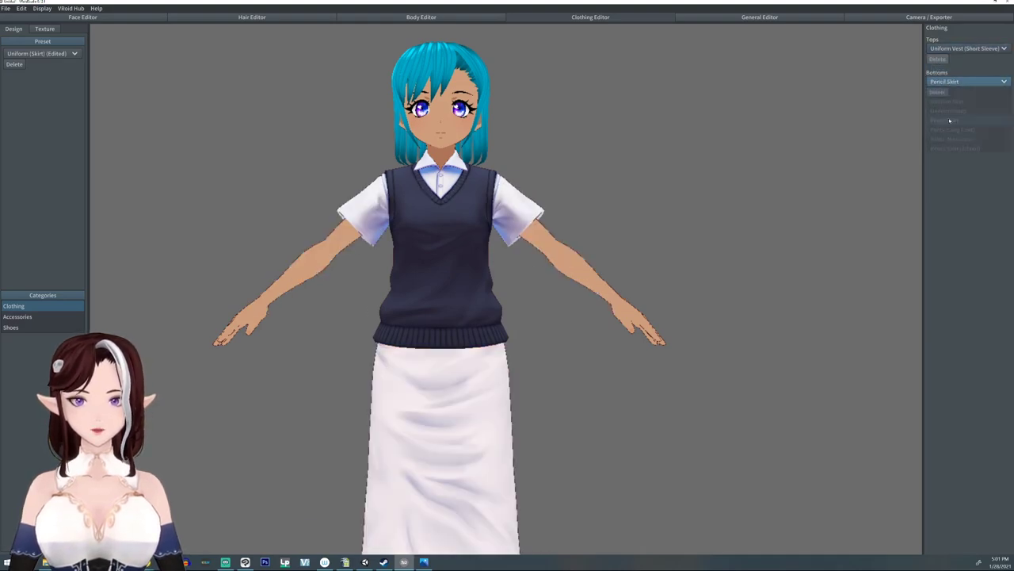
pyautogui.click(959, 81)
pyautogui.click(947, 101)
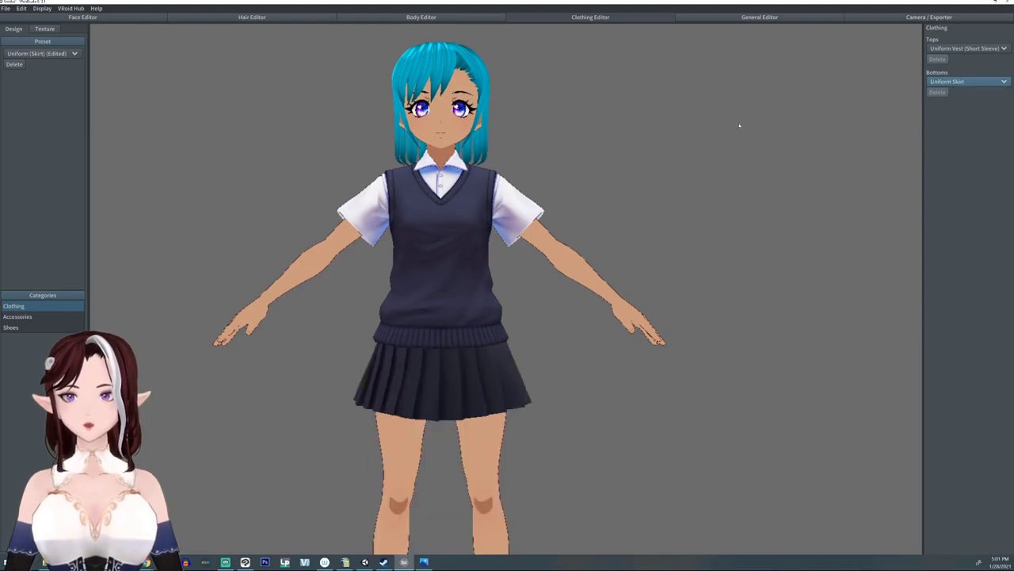
# Examine the avatar's full-body proportions in the uniform vest and skirt from head to shoes
pyautogui.scroll(2, 599, 167)
pyautogui.scroll(-5, 530, 141)
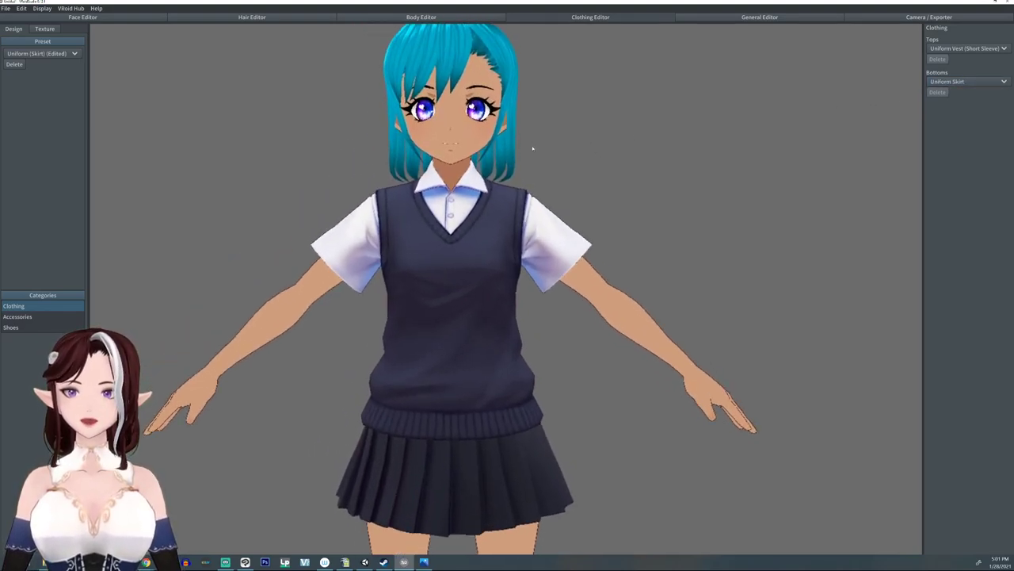
pyautogui.scroll(-2, 520, 249)
pyautogui.moveTo(526, 252); pyautogui.dragTo(516, 258, button='middle')
pyautogui.scroll(2, 515, 246)
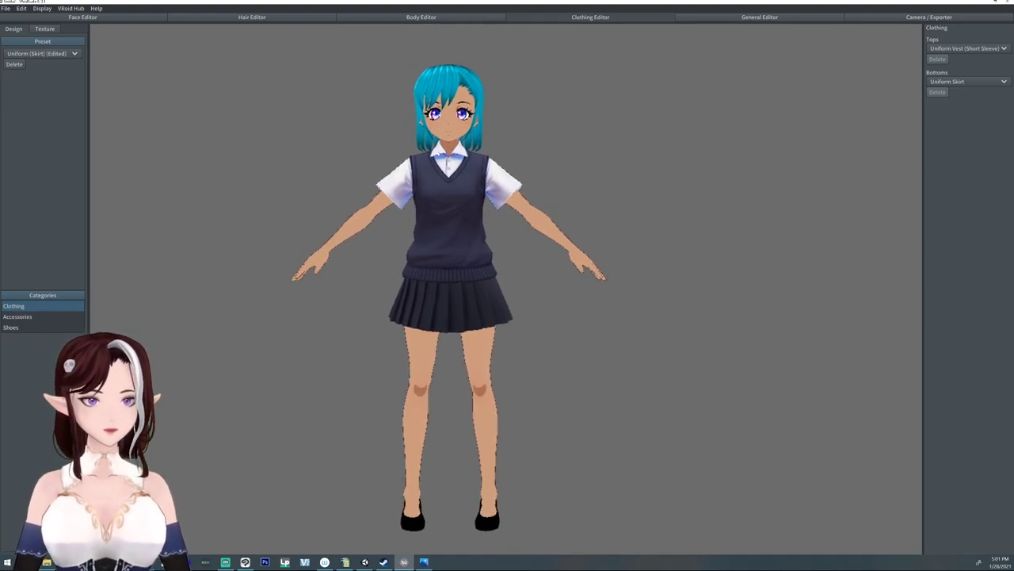
pyautogui.scroll(3, 486, 267)
pyautogui.scroll(-2, 487, 267)
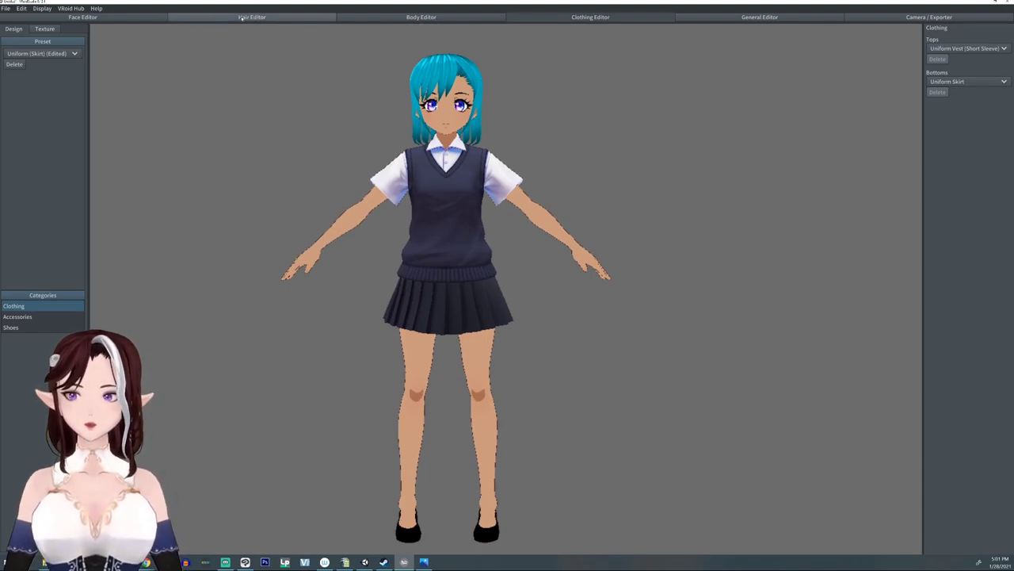
# Look through the body parameter groups and set the avatar's Torso Length to 0.28
pyautogui.click(381, 16)
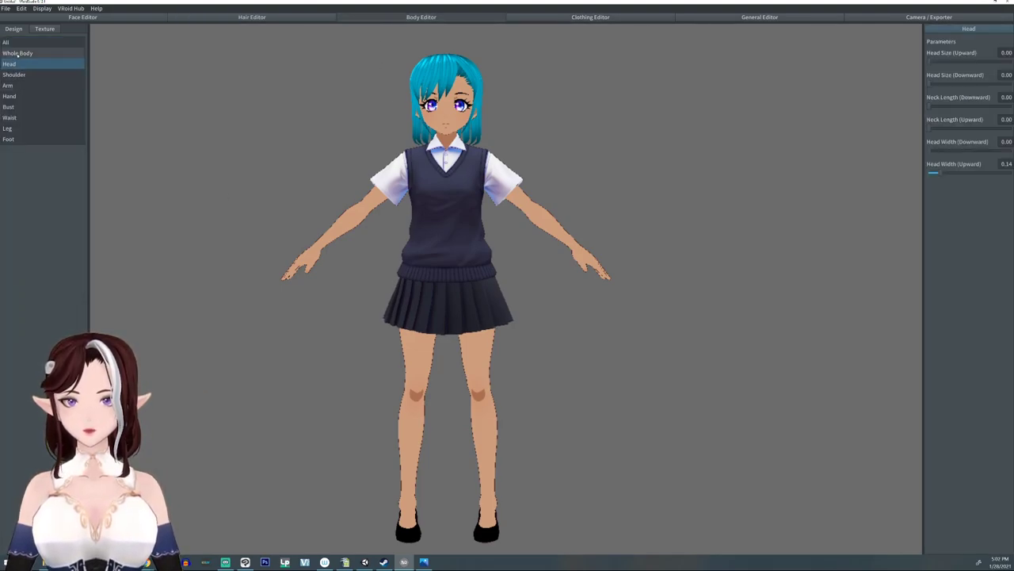
pyautogui.click(18, 109)
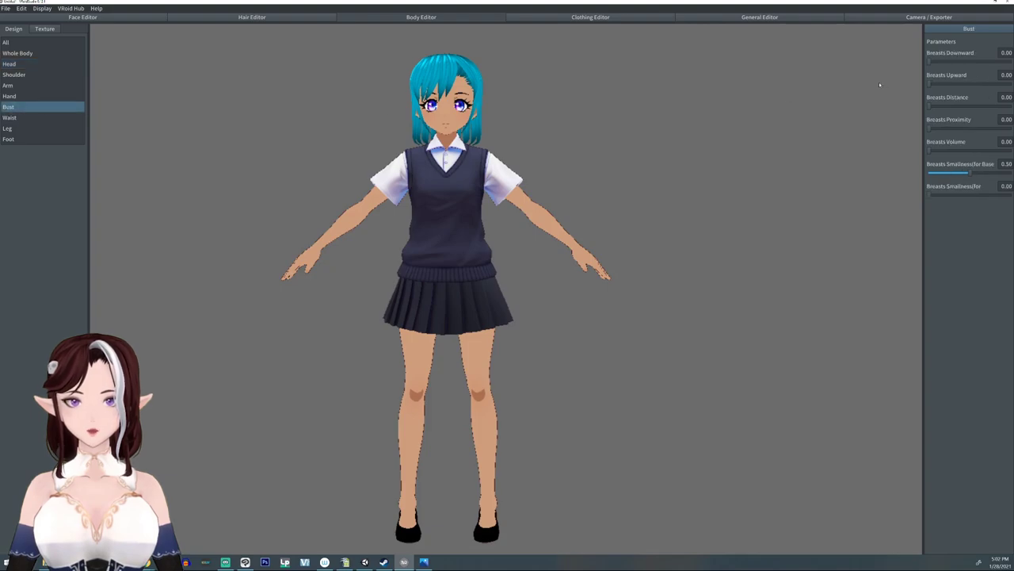
pyautogui.click(14, 74)
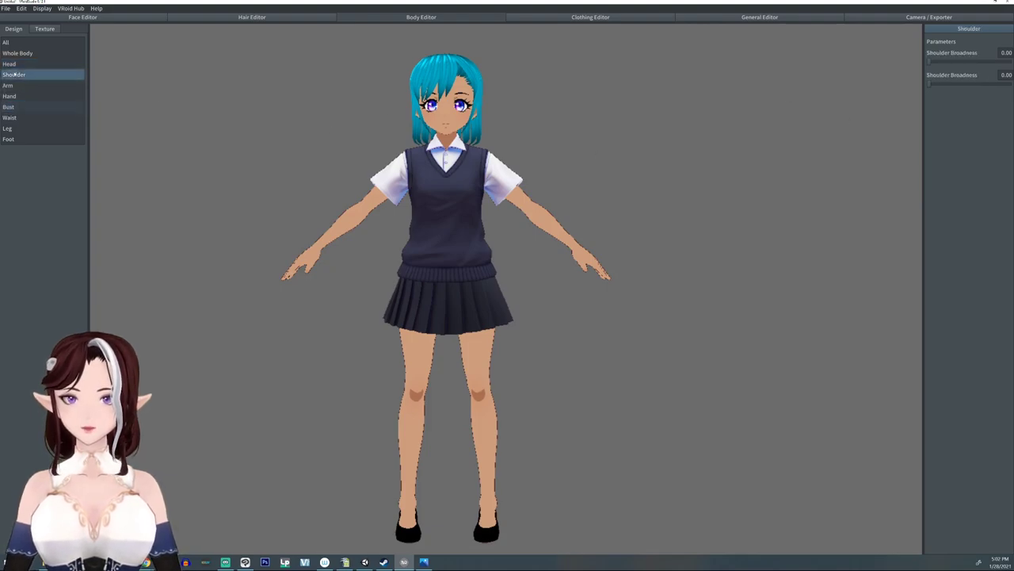
pyautogui.click(12, 65)
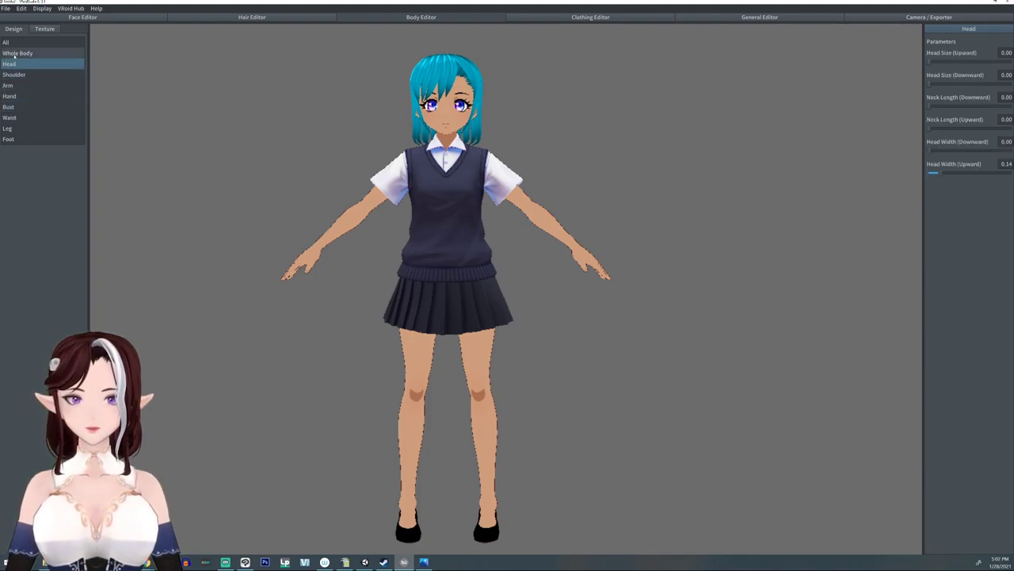
pyautogui.click(15, 53)
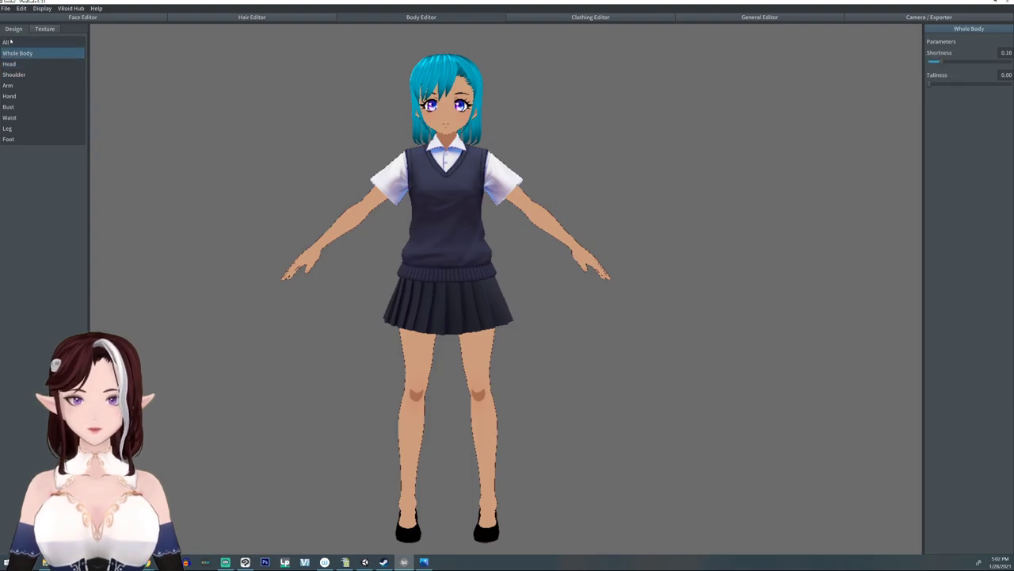
pyautogui.click(10, 42)
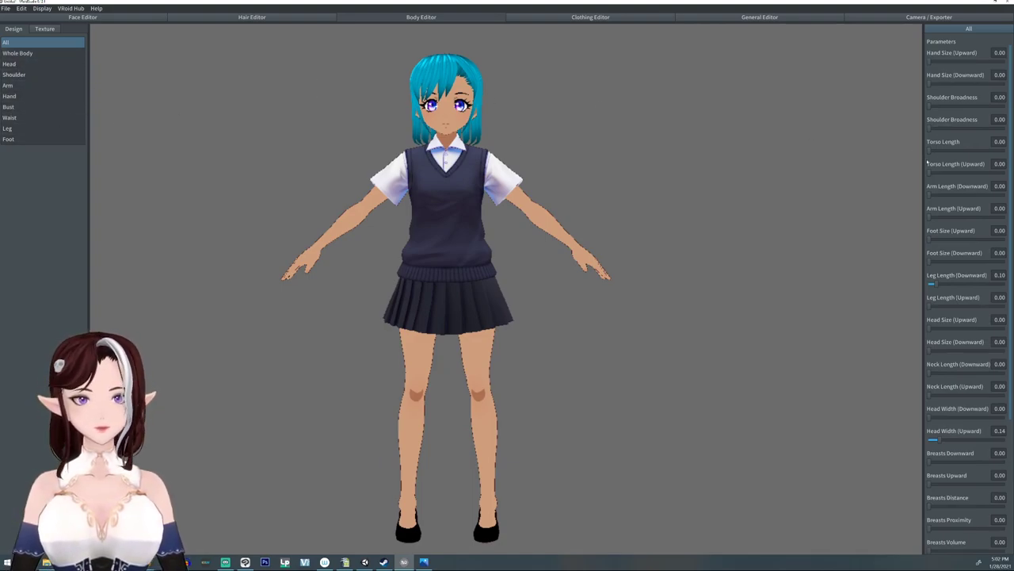
pyautogui.moveTo(928, 149); pyautogui.dragTo(954, 150)
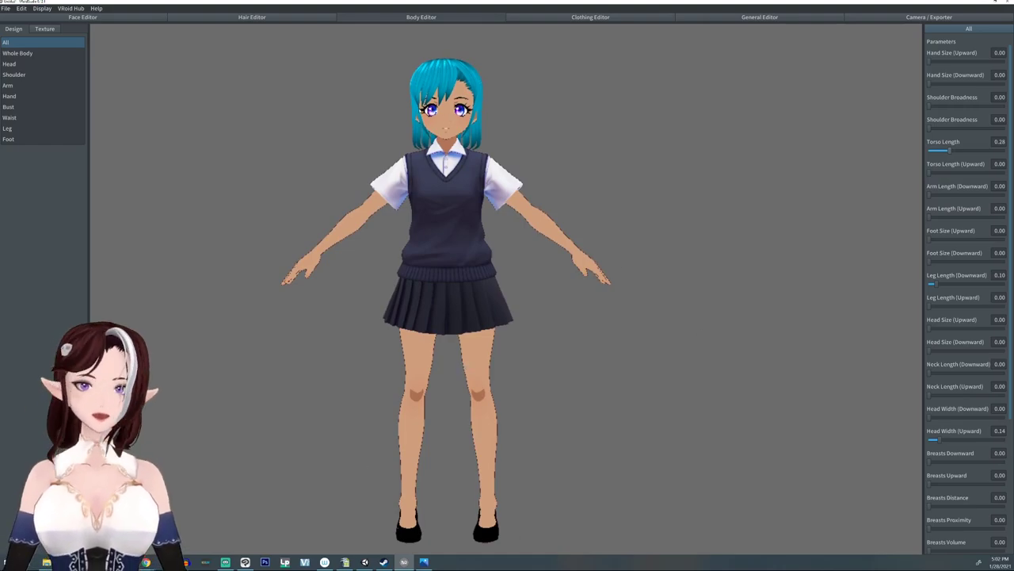
# Raise the avatar's nose by setting Nose Position (Upward) to 0.16 in the face design
pyautogui.scroll(4, 420, 109)
pyautogui.moveTo(419, 104); pyautogui.dragTo(428, 238, button='middle')
pyautogui.scroll(2, 426, 239)
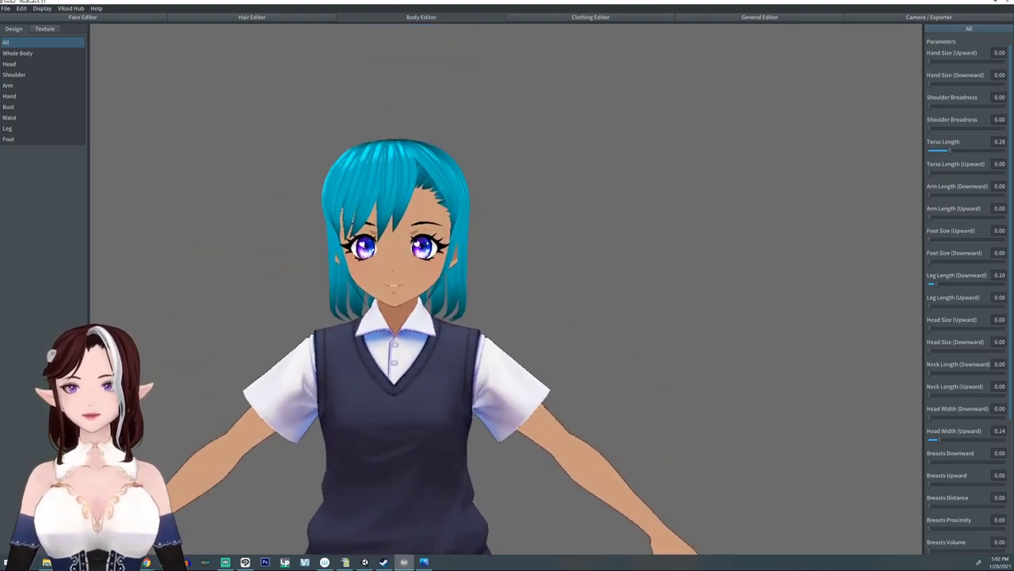
pyautogui.scroll(3, 394, 273)
pyautogui.moveTo(317, 274); pyautogui.dragTo(333, 286, button='middle')
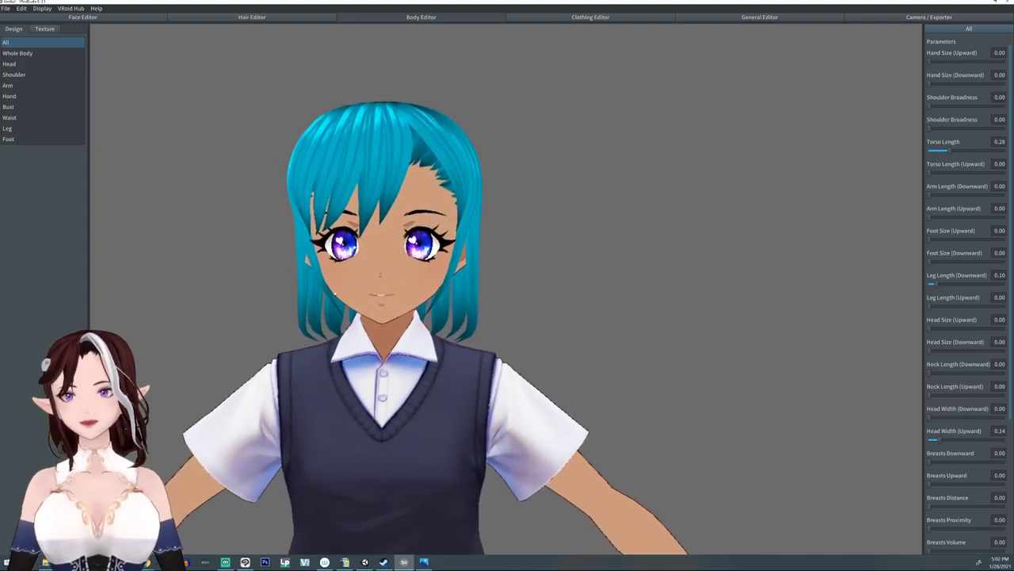
pyautogui.click(74, 18)
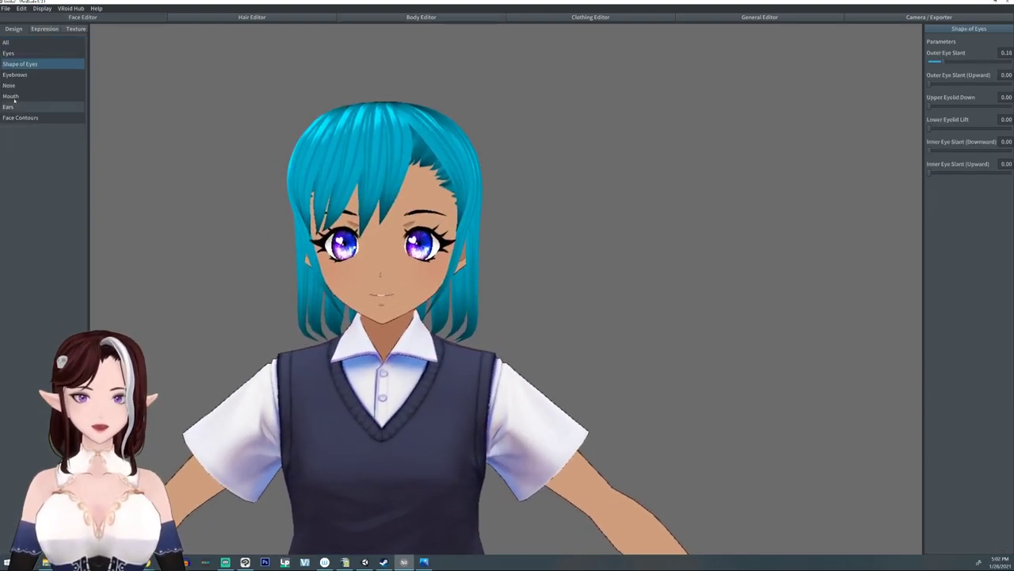
pyautogui.click(9, 85)
pyautogui.moveTo(931, 86); pyautogui.dragTo(943, 85)
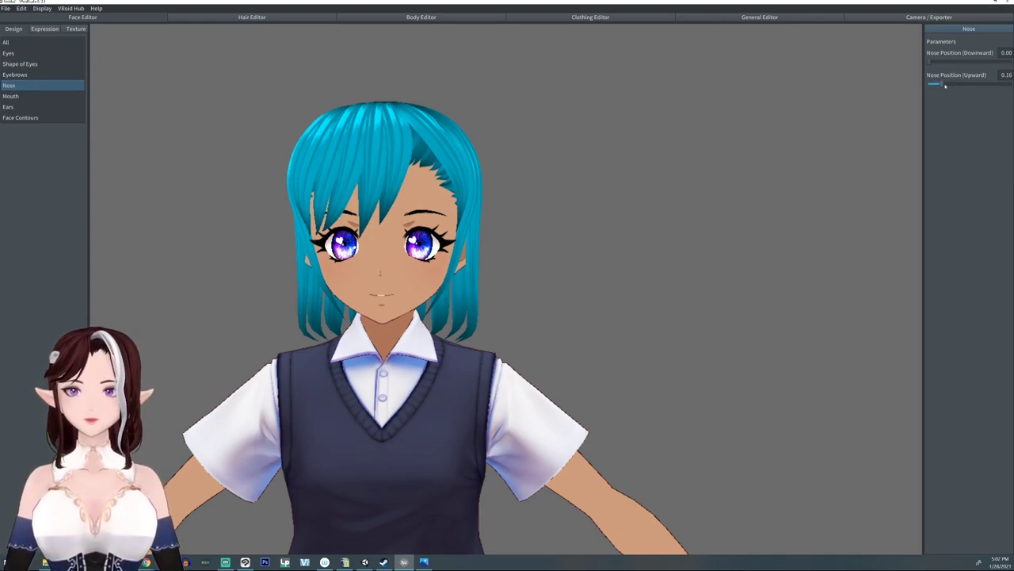
# Adjust the avatar's mouth with Mouth Position (Upward) at 0.27 and Mouth Width at 0.16
pyautogui.click(10, 95)
pyautogui.moveTo(945, 86); pyautogui.dragTo(953, 86)
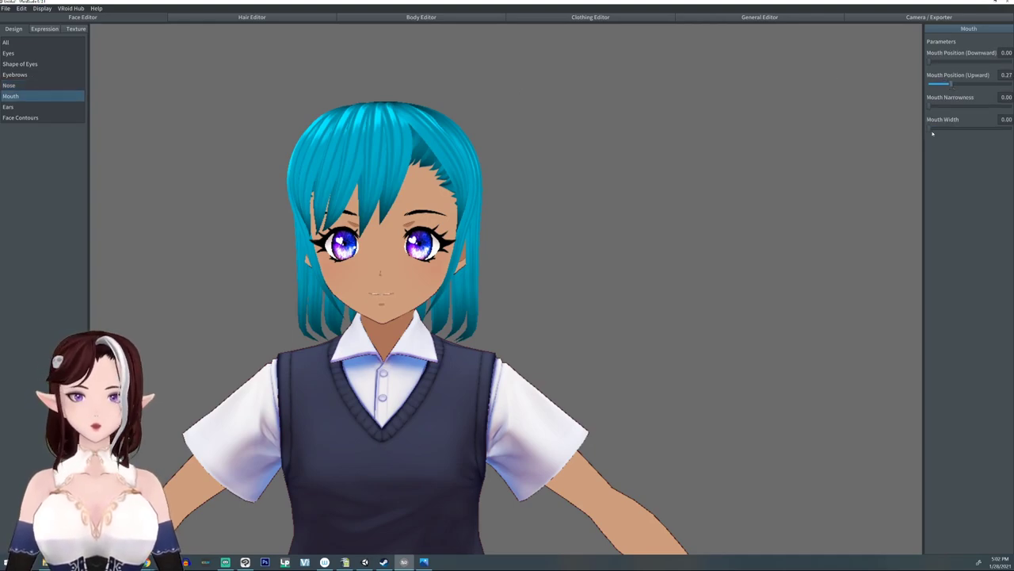
pyautogui.moveTo(939, 128)
pyautogui.mouseDown()
pyautogui.moveTo(979, 129)
pyautogui.moveTo(941, 129)
pyautogui.mouseUp()
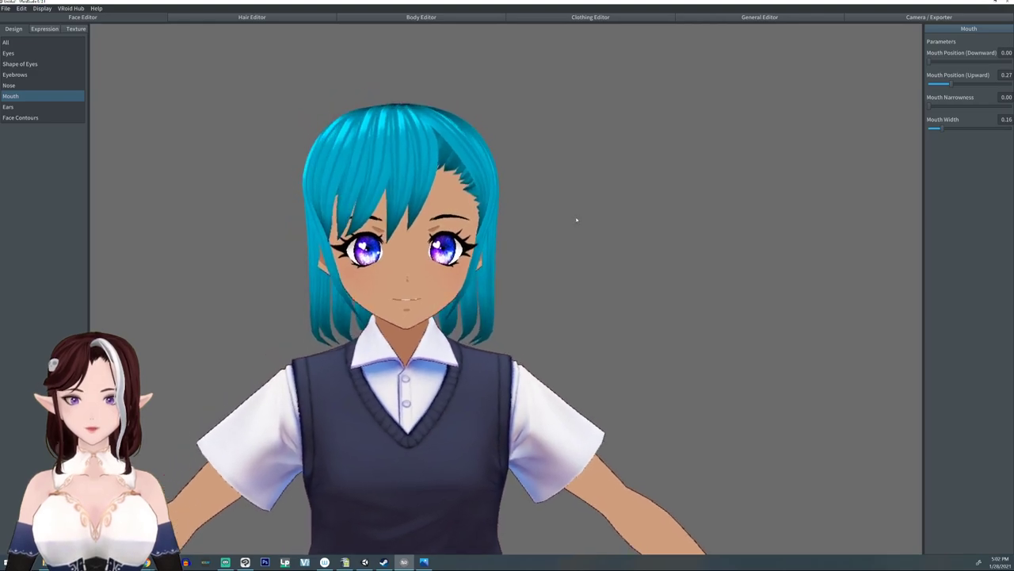
pyautogui.scroll(-6, 575, 220)
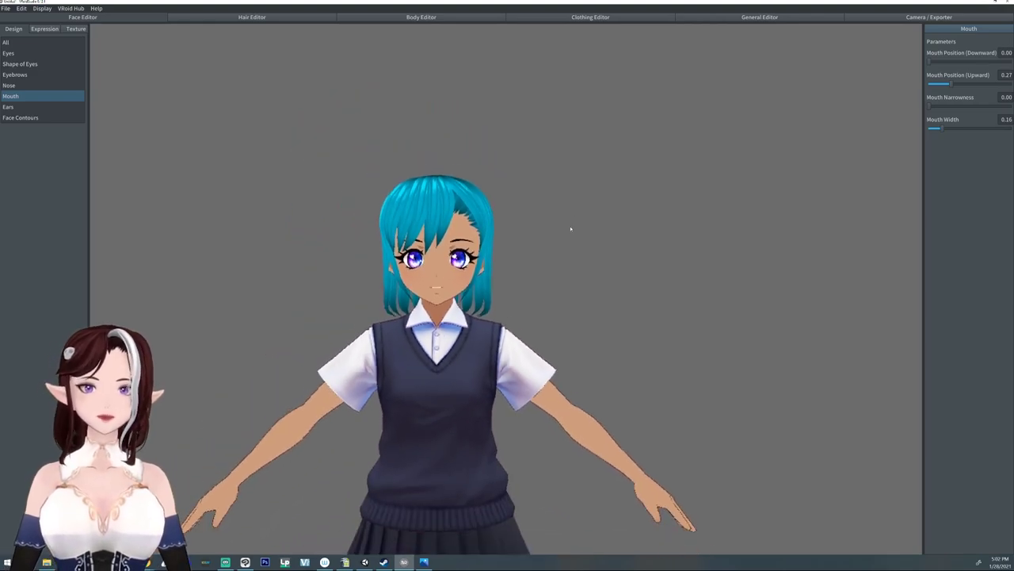
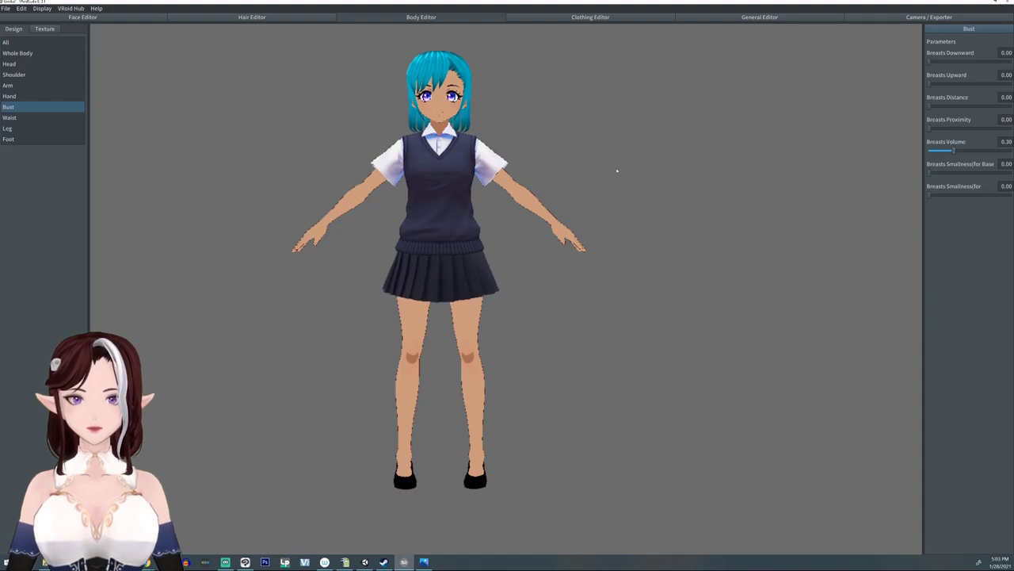
# Set the avatar's Breasts Volume to 0.15 and check the chest shape from the side
pyautogui.moveTo(615, 167); pyautogui.dragTo(631, 170)
pyautogui.moveTo(970, 151); pyautogui.dragTo(940, 156)
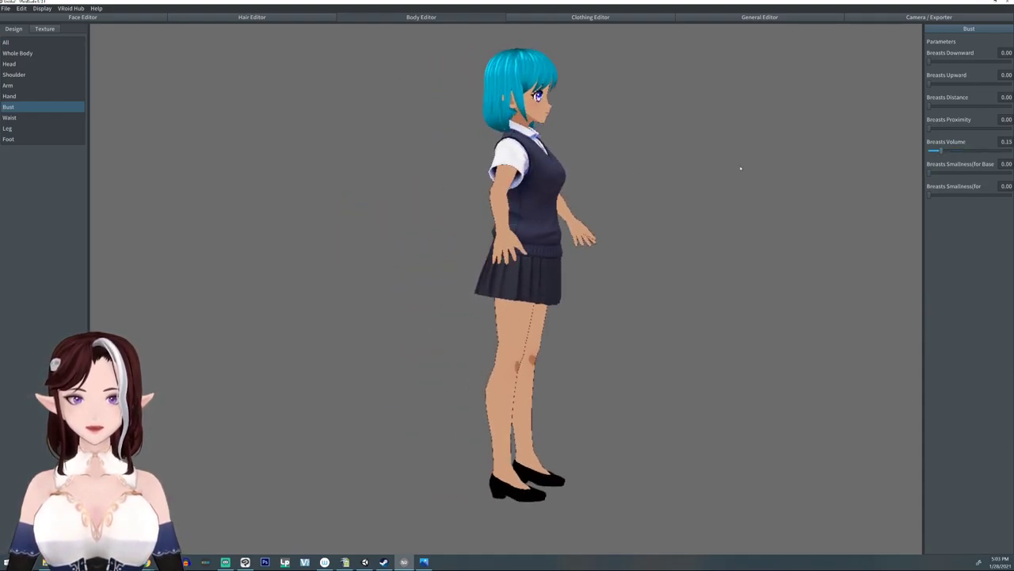
pyautogui.moveTo(740, 166); pyautogui.dragTo(713, 167)
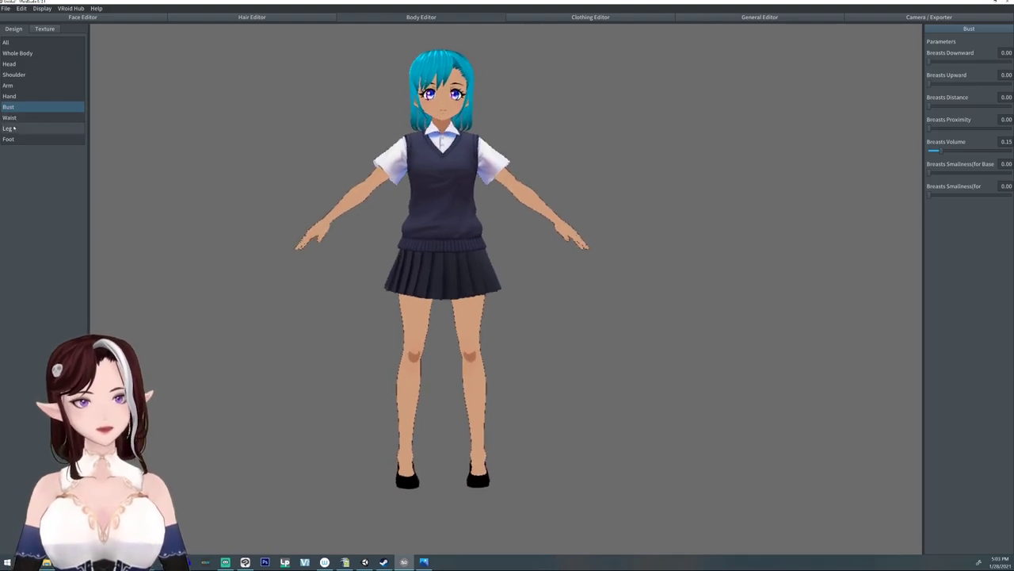
# Make the avatar taller by setting the whole body's Tallness to 0.23
pyautogui.click(40, 129)
pyautogui.moveTo(934, 61); pyautogui.dragTo(950, 85)
pyautogui.click(16, 55)
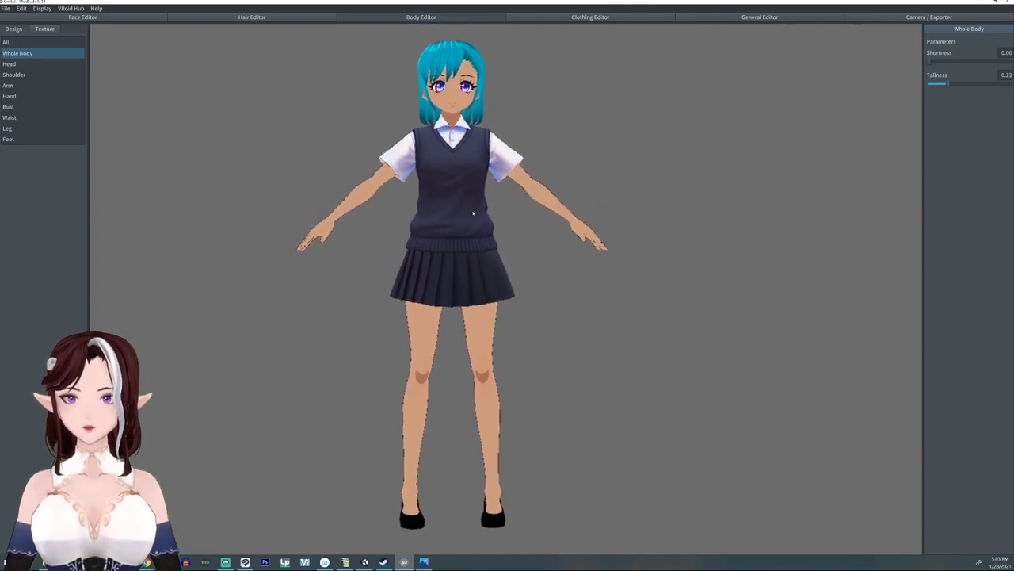
# Make the avatar's head smaller and narrower with Head Size (Downward) at 0.31 and Head Width (Downward) at 0.20
pyautogui.click(11, 64)
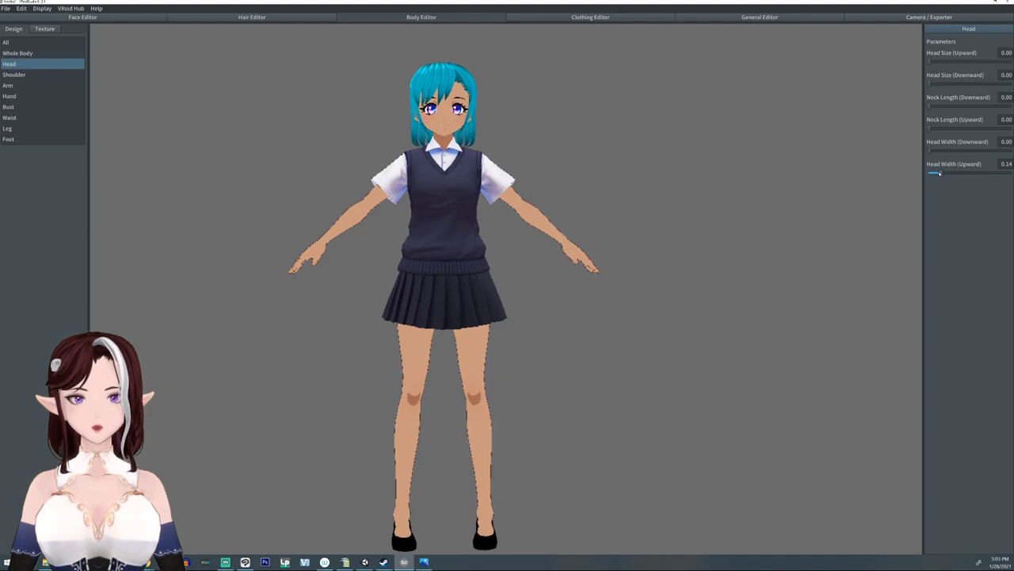
pyautogui.moveTo(939, 173); pyautogui.dragTo(943, 151)
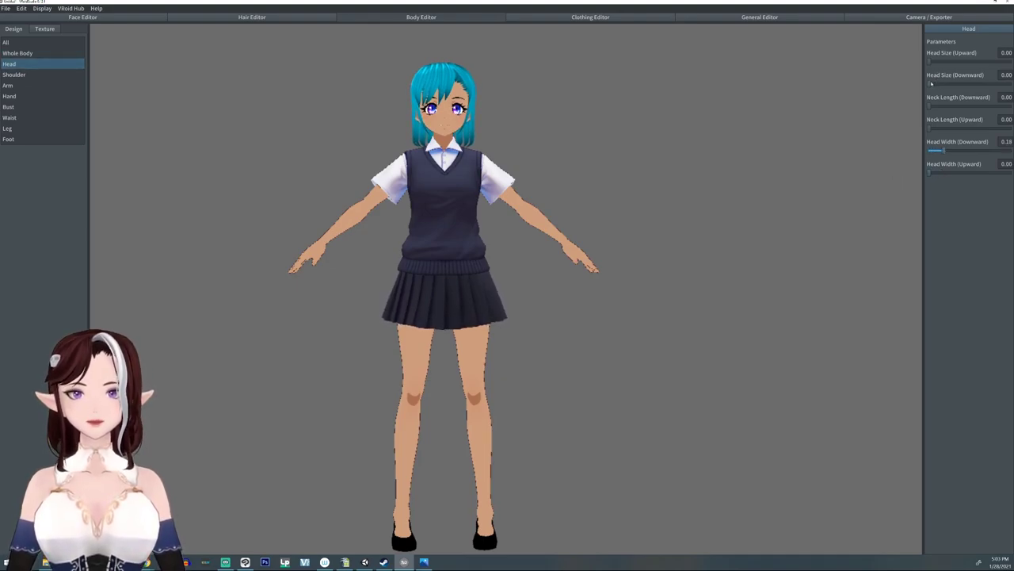
pyautogui.moveTo(931, 83); pyautogui.dragTo(957, 83)
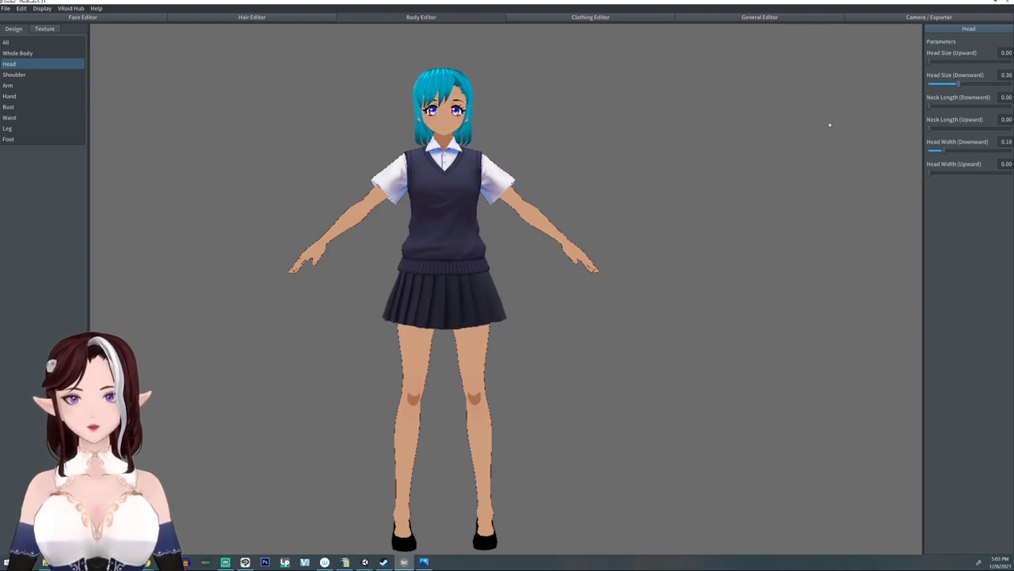
pyautogui.moveTo(472, 168); pyautogui.dragTo(469, 167, button='middle')
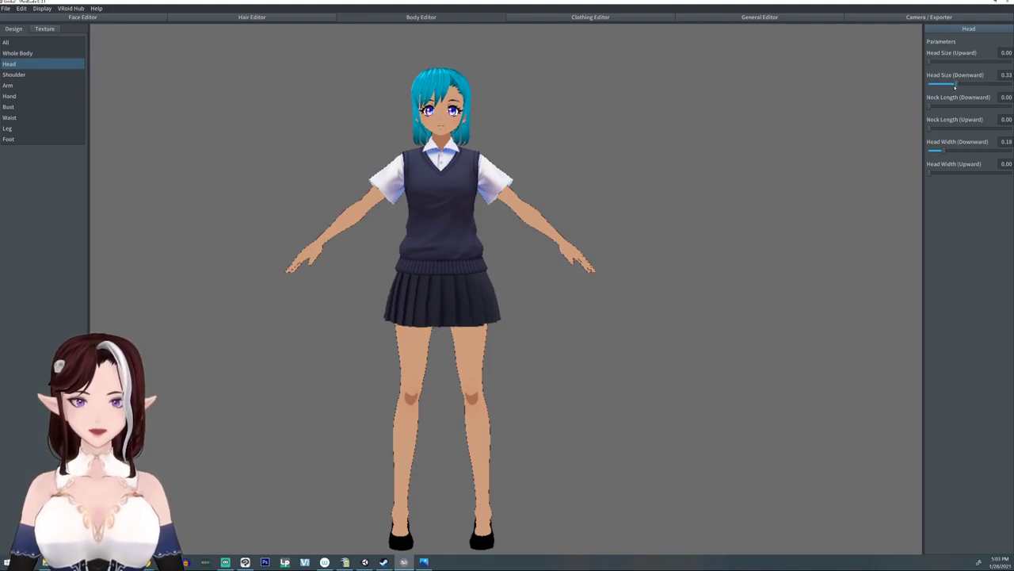
pyautogui.moveTo(959, 84); pyautogui.dragTo(954, 86)
pyautogui.moveTo(407, 195); pyautogui.dragTo(404, 182, button='middle')
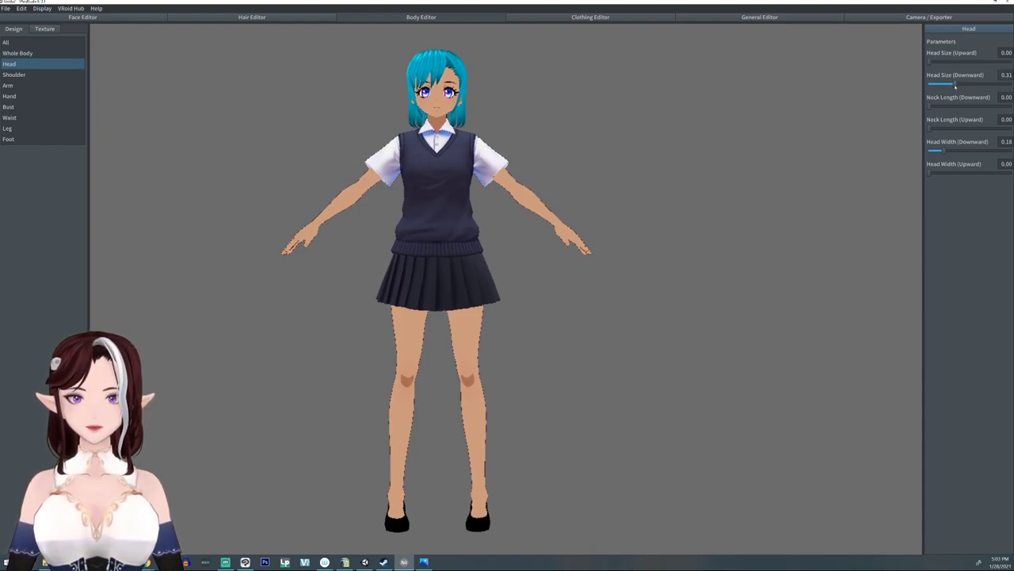
pyautogui.moveTo(954, 83)
pyautogui.mouseDown()
pyautogui.moveTo(909, 90)
pyautogui.moveTo(977, 88)
pyautogui.moveTo(953, 88)
pyautogui.mouseUp()
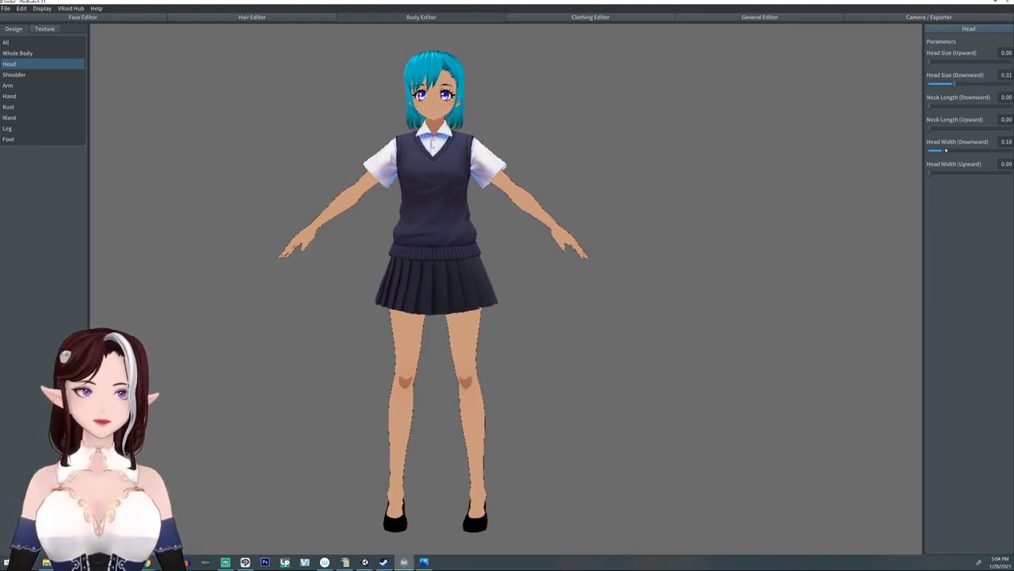
pyautogui.moveTo(945, 150)
pyautogui.mouseDown()
pyautogui.moveTo(1012, 152)
pyautogui.moveTo(942, 151)
pyautogui.mouseUp()
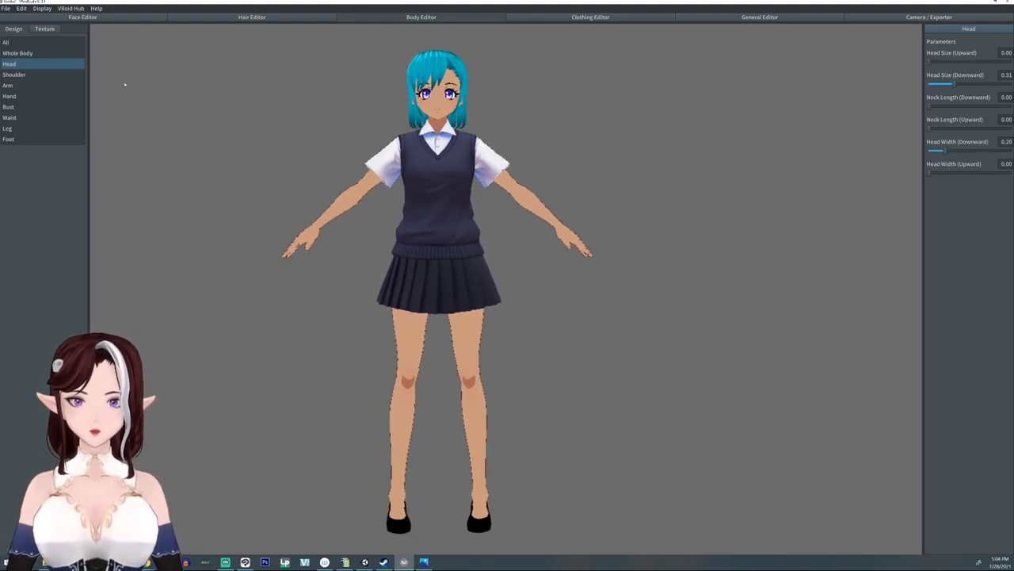
# Set the Finger Thickness of the avatar's hands to 0.46
pyautogui.click(8, 96)
pyautogui.moveTo(987, 128); pyautogui.dragTo(966, 107)
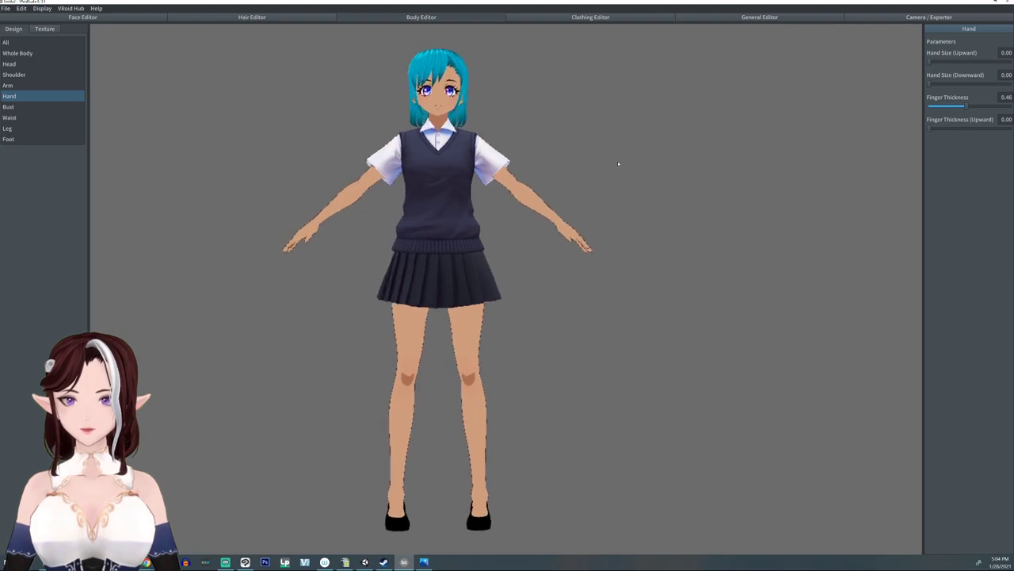
# Set Chin Position (Downward) and Chin Roundness to 0.00 in the avatar's face contours
pyautogui.scroll(5, 432, 122)
pyautogui.moveTo(432, 122); pyautogui.dragTo(432, 357, button='middle')
pyautogui.scroll(5, 432, 357)
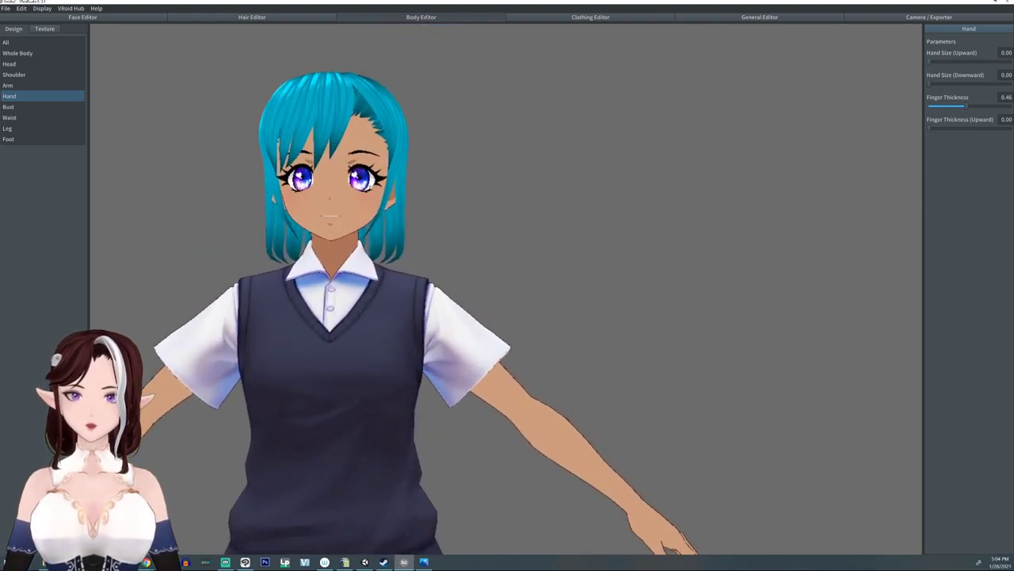
pyautogui.moveTo(432, 238); pyautogui.dragTo(470, 363, button='middle')
pyautogui.scroll(2, 469, 363)
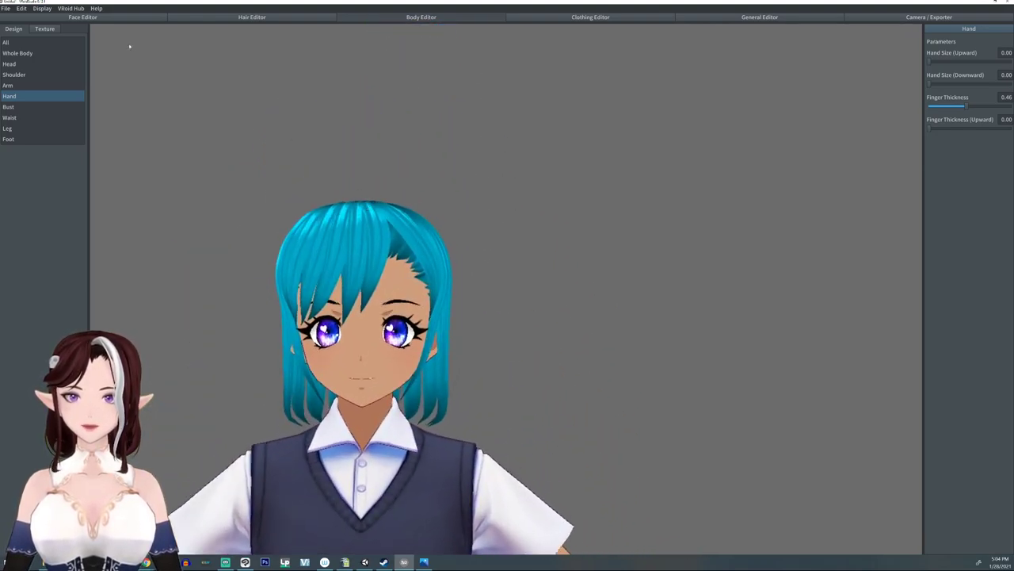
pyautogui.click(83, 18)
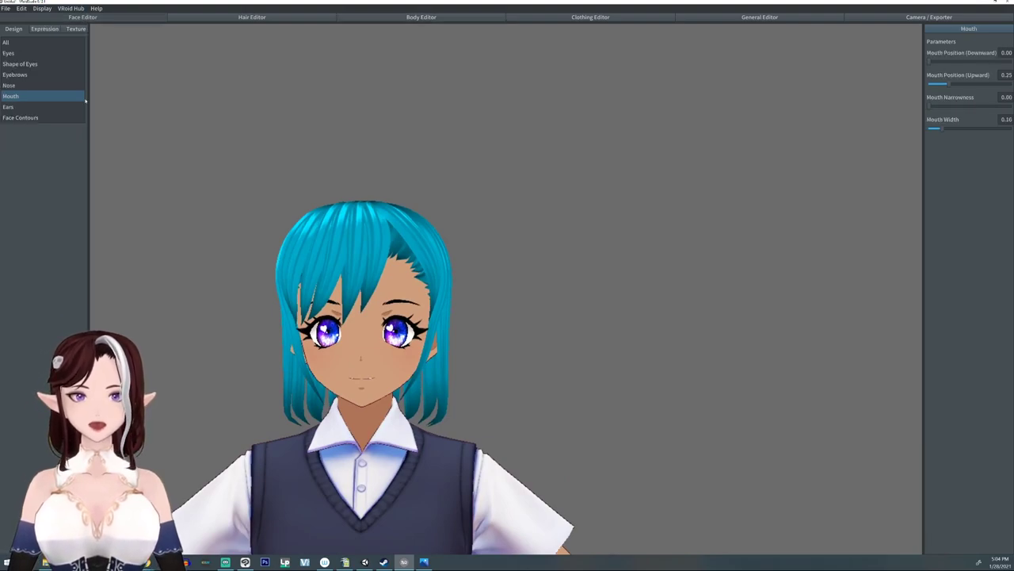
pyautogui.click(11, 117)
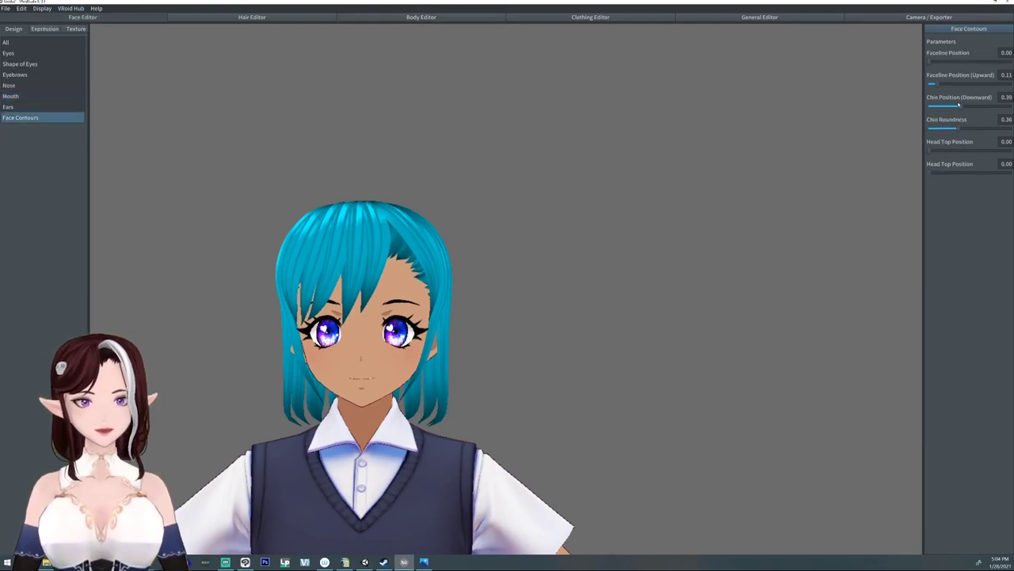
pyautogui.moveTo(959, 104); pyautogui.dragTo(879, 117)
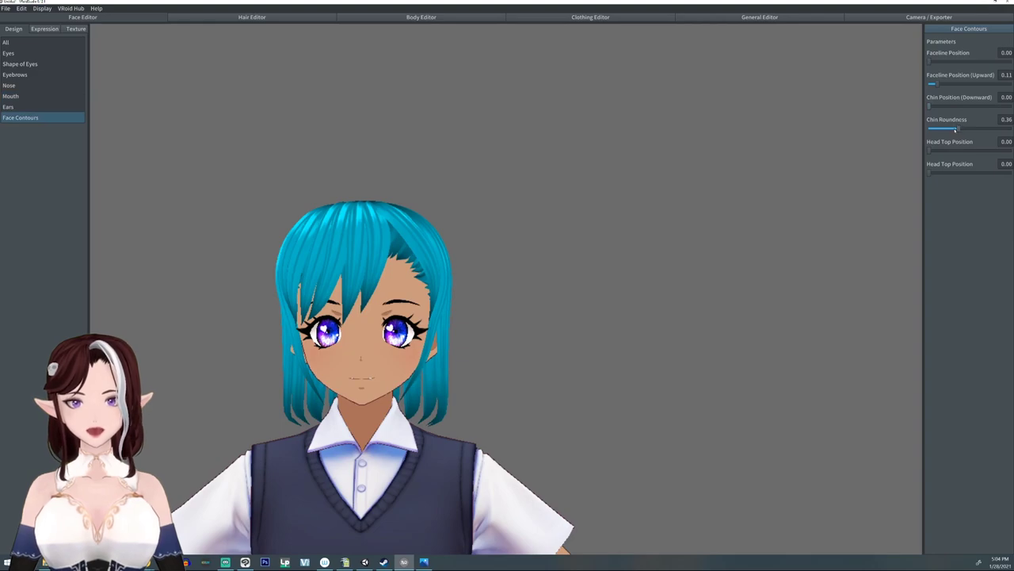
pyautogui.moveTo(955, 129); pyautogui.dragTo(896, 132)
# Reshape the face contours with Faceline Position (Upward) at 1.00 and Chin Position (Downward) at 0.57
pyautogui.moveTo(950, 85); pyautogui.dragTo(1000, 92)
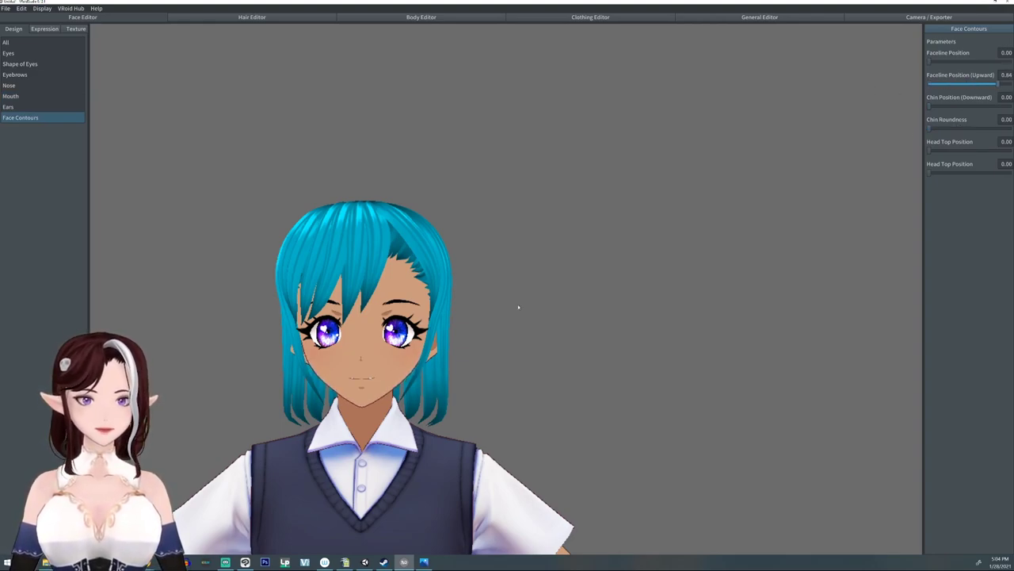
pyautogui.moveTo(465, 338); pyautogui.dragTo(508, 319, button='middle')
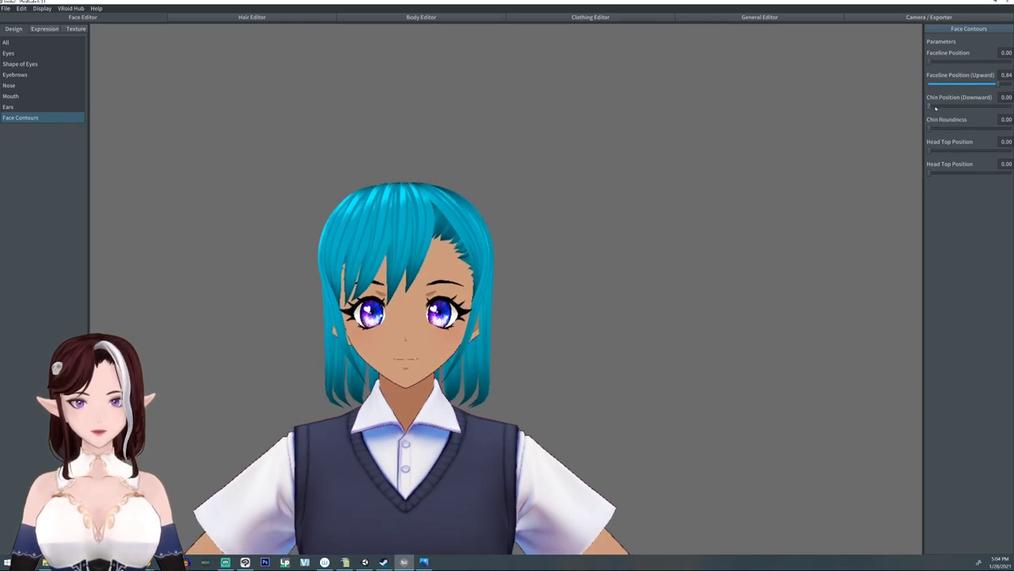
pyautogui.moveTo(936, 109); pyautogui.dragTo(976, 108)
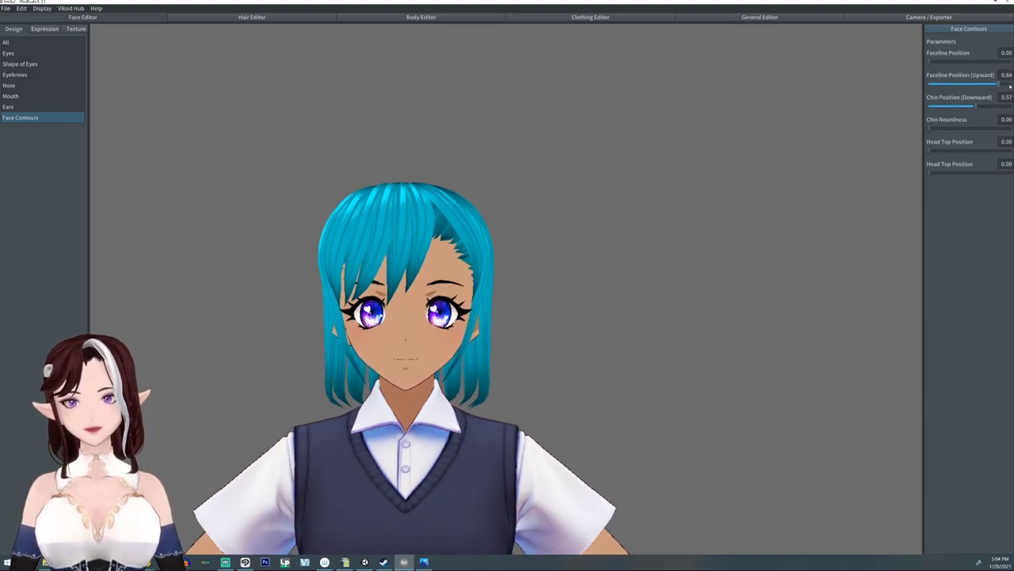
pyautogui.click(1010, 86)
pyautogui.scroll(5, 428, 341)
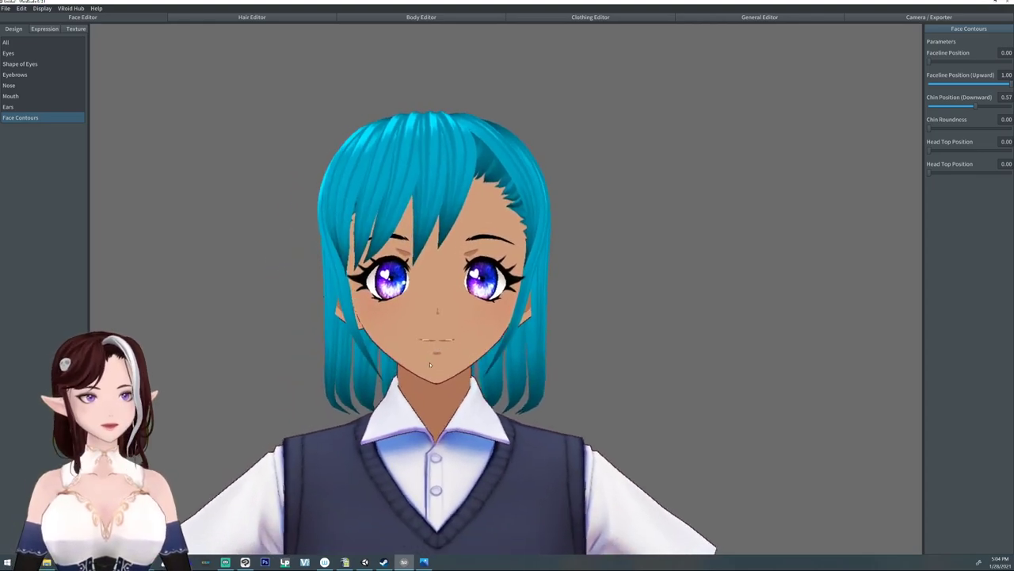
# Lower the mouth by reducing Mouth Position (Upward), and set Nose Position (Upward) to 0.04
pyautogui.click(16, 96)
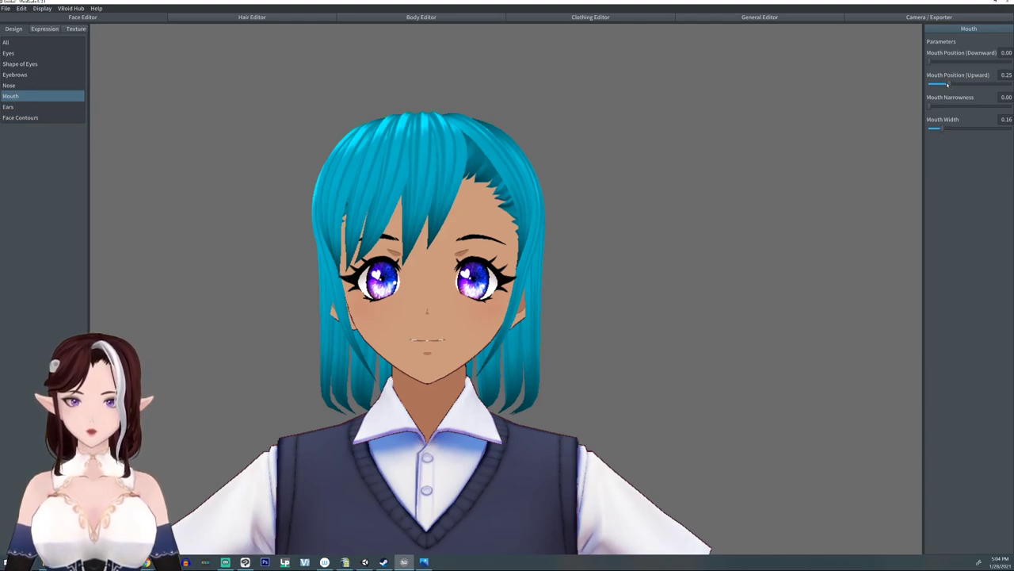
pyautogui.moveTo(948, 84); pyautogui.dragTo(932, 84)
pyautogui.click(9, 85)
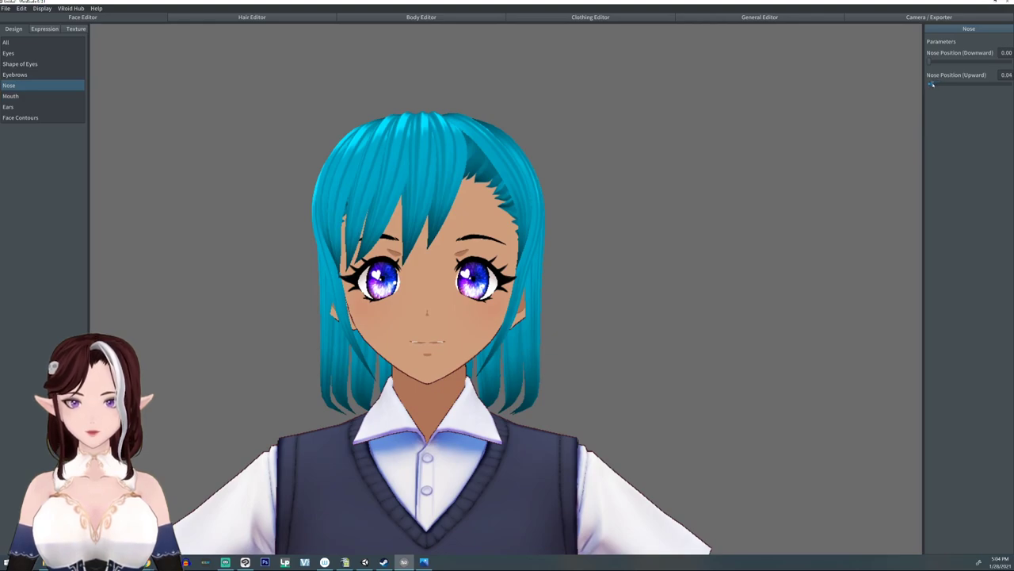
# Reshape the eyes with Outer Eye Slant 0.00, Outer Eye Slant (Upward) 0.16, Upper Eyelid Down 0.58 and Lower Eyelid Lift 0.64
pyautogui.click(20, 65)
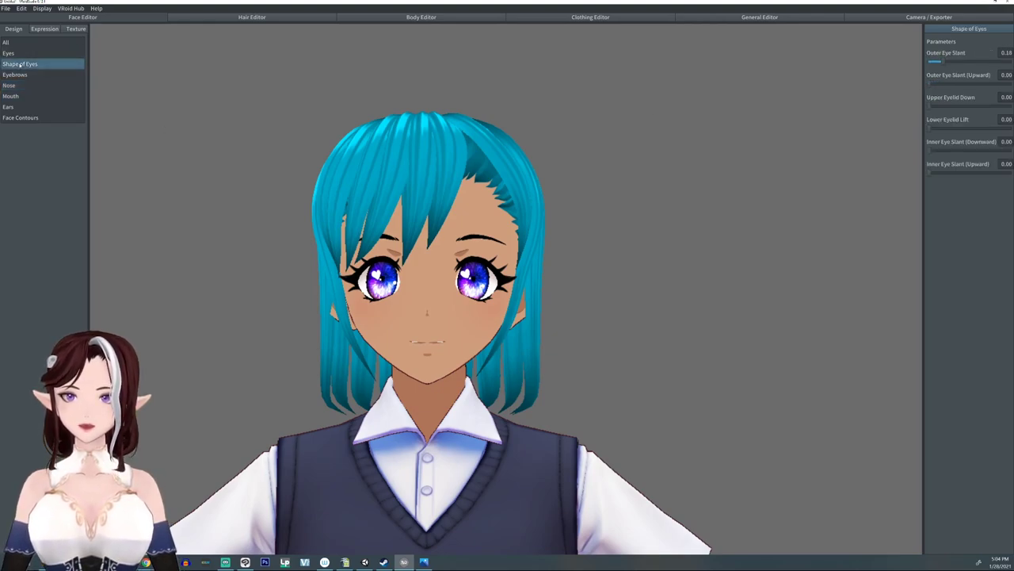
pyautogui.moveTo(940, 62); pyautogui.dragTo(978, 106)
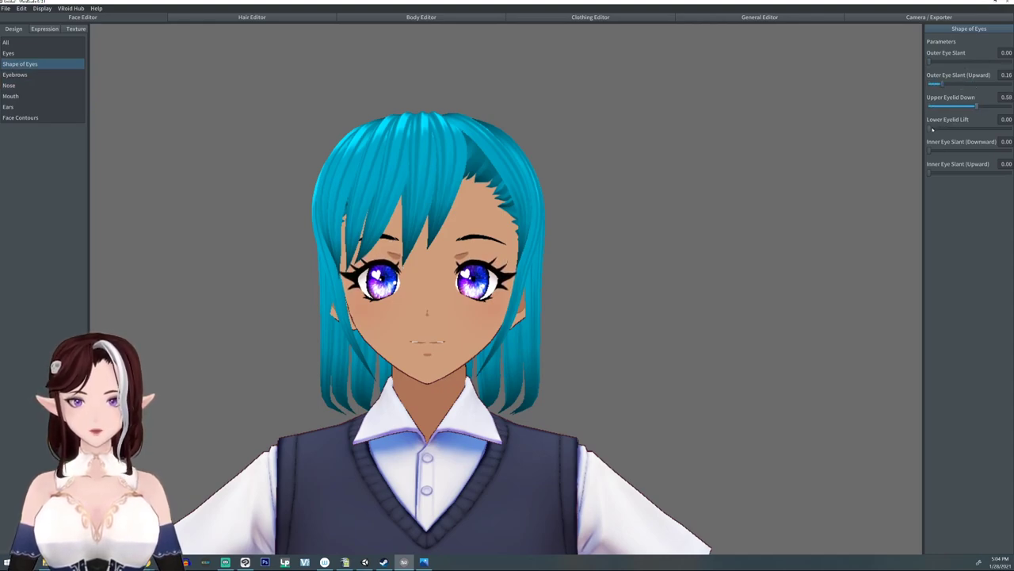
pyautogui.moveTo(933, 130); pyautogui.dragTo(983, 129)
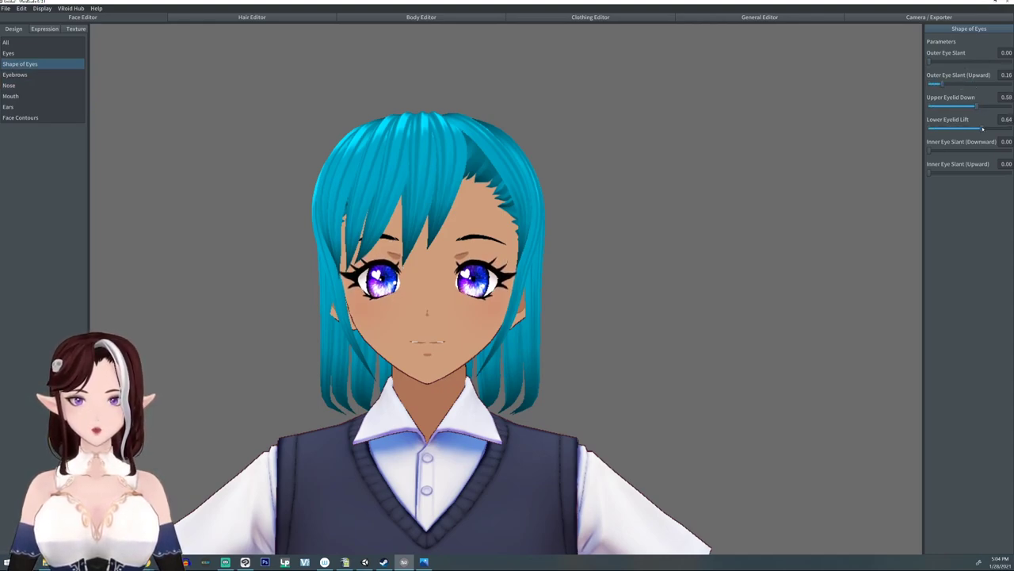
# Reset the eyes' Eye Height and Iris Width parameters to 0.00
pyautogui.click(8, 54)
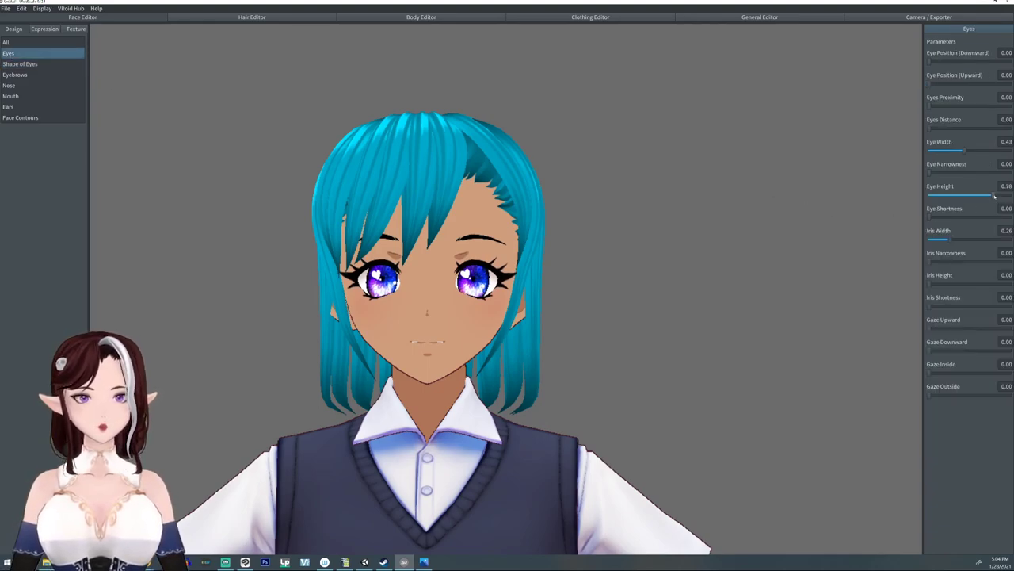
pyautogui.moveTo(994, 196); pyautogui.dragTo(896, 196)
pyautogui.moveTo(955, 231); pyautogui.dragTo(917, 235)
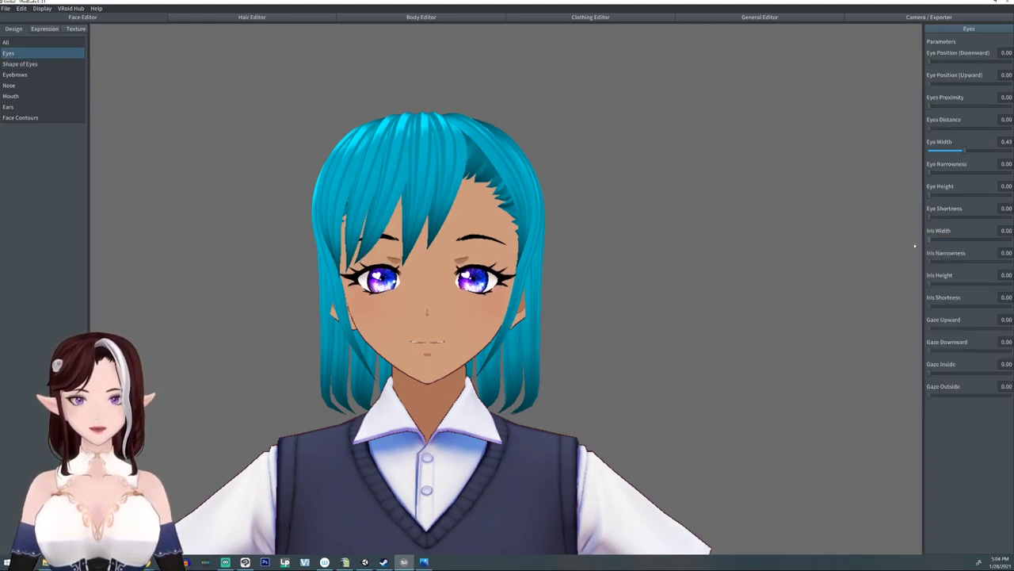
# Set Eye Width to 0.24, Eye Shortness to 0.33 and Eye Position (Upward) to 0.41
pyautogui.moveTo(969, 153); pyautogui.dragTo(947, 153)
pyautogui.moveTo(933, 218); pyautogui.dragTo(956, 216)
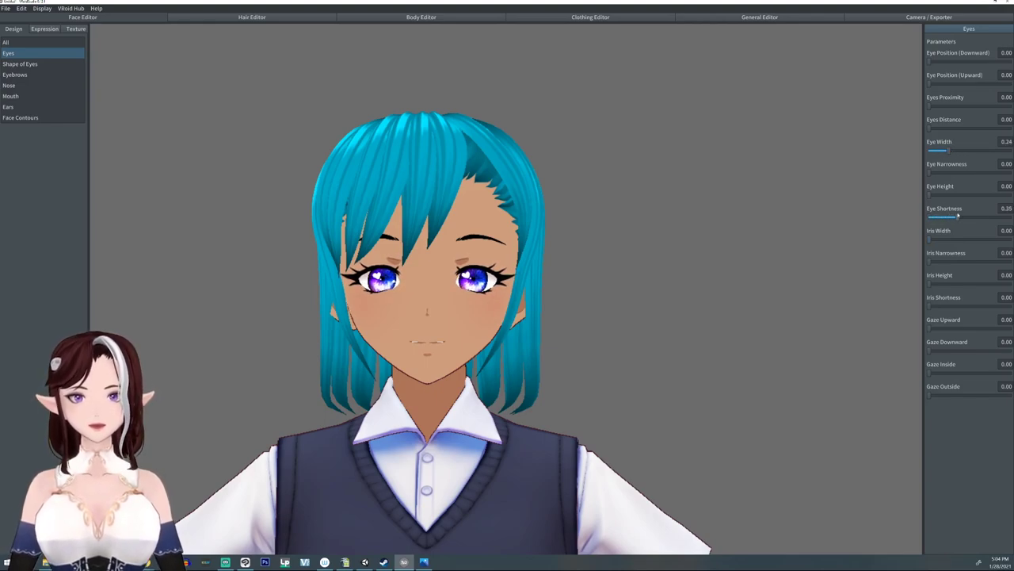
pyautogui.moveTo(929, 84); pyautogui.dragTo(963, 84)
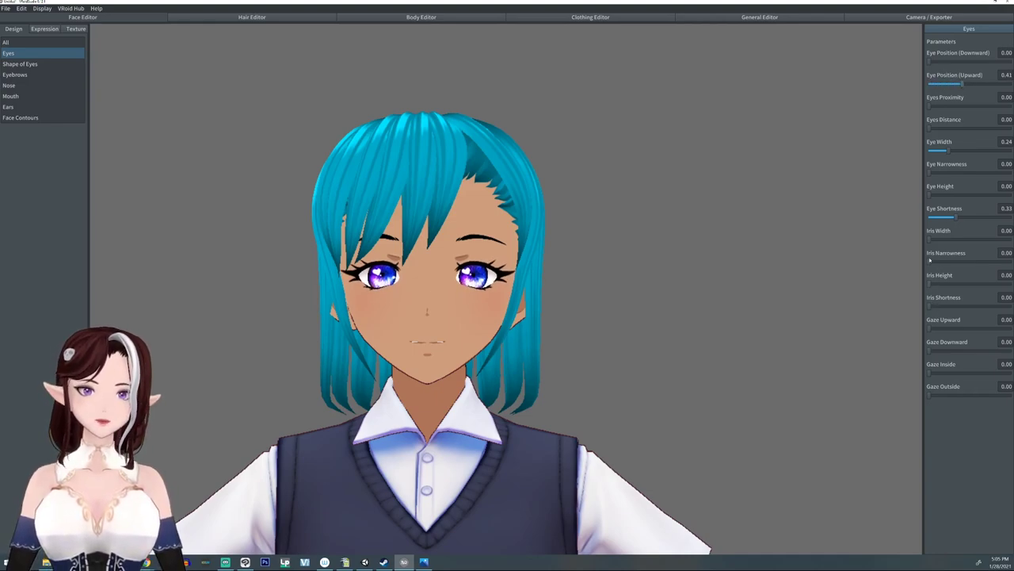
# Shrink the irises with Iris Narrowness at 0.46 and Iris Shortness at 0.40
pyautogui.moveTo(930, 263); pyautogui.dragTo(974, 262)
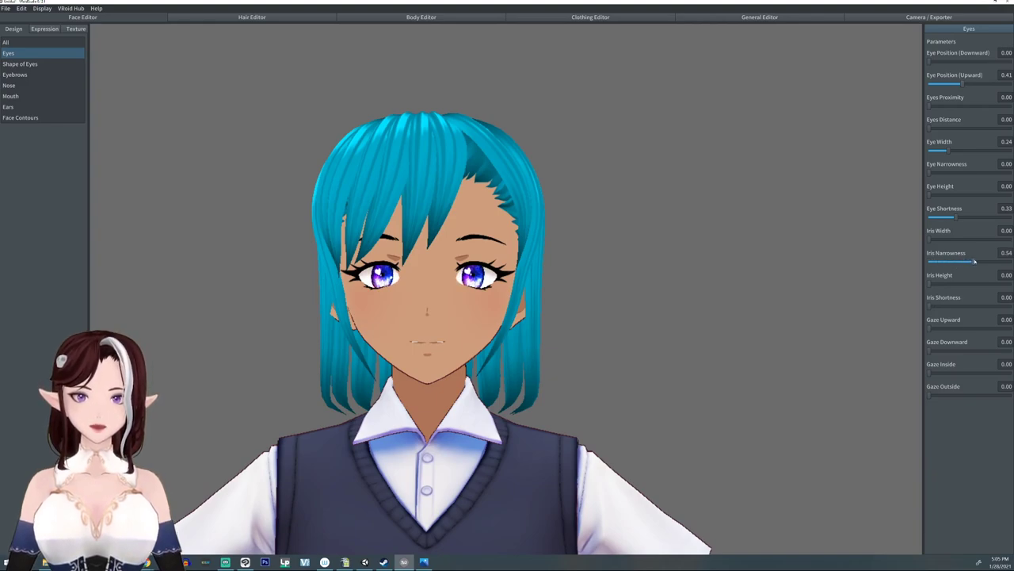
pyautogui.moveTo(930, 307); pyautogui.dragTo(962, 308)
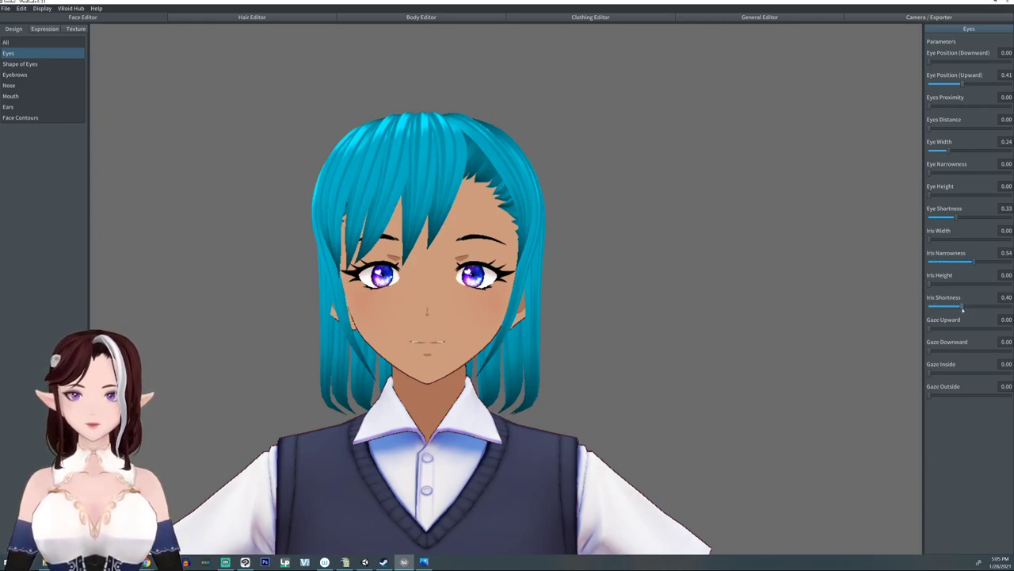
pyautogui.moveTo(974, 262); pyautogui.dragTo(966, 264)
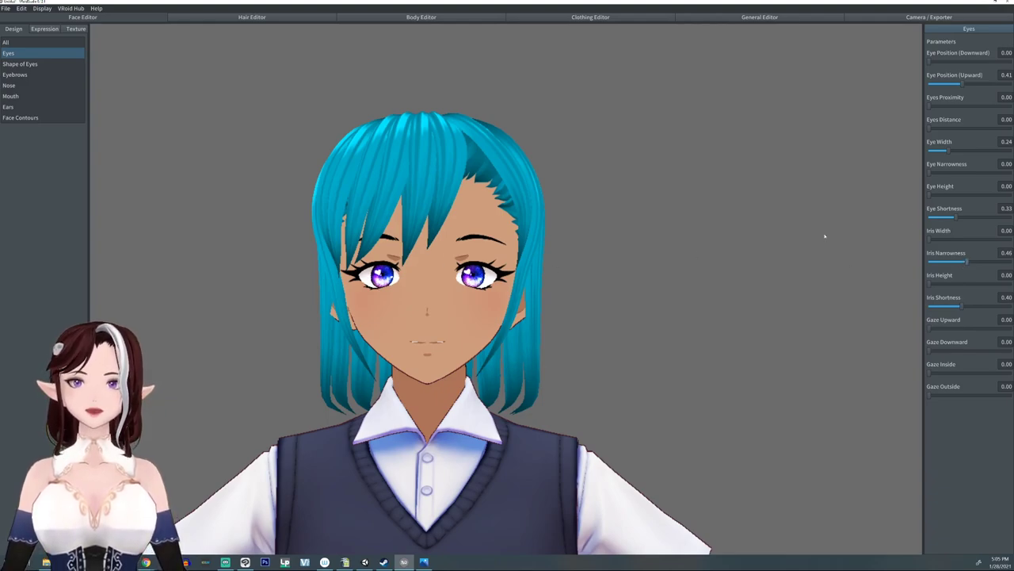
# Flatten the eyes further by increasing Eye Shortness and setting Lower Eyelid Lift to 0.88
pyautogui.moveTo(956, 217); pyautogui.dragTo(979, 218)
pyautogui.click(79, 64)
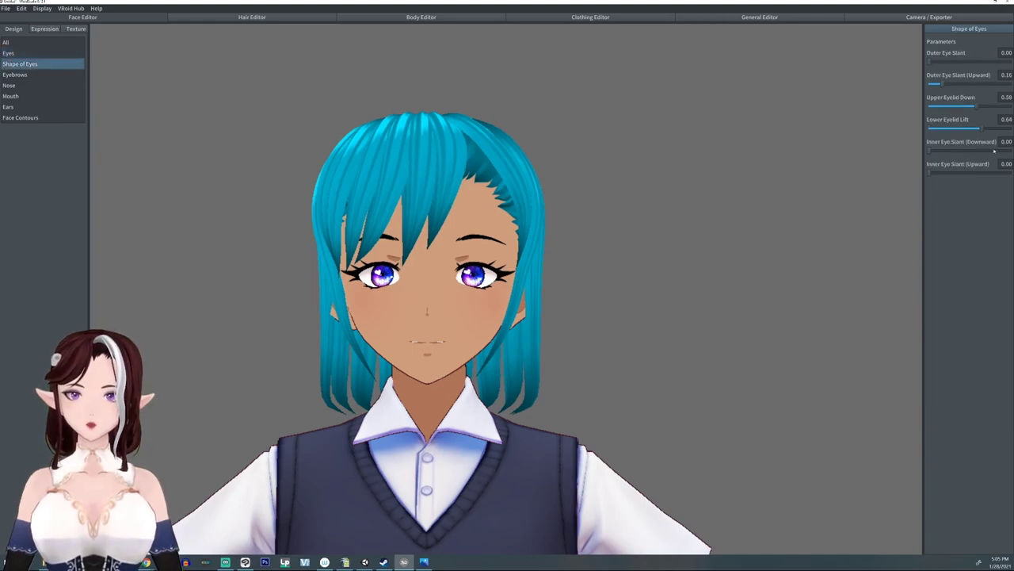
pyautogui.moveTo(984, 127); pyautogui.dragTo(1002, 127)
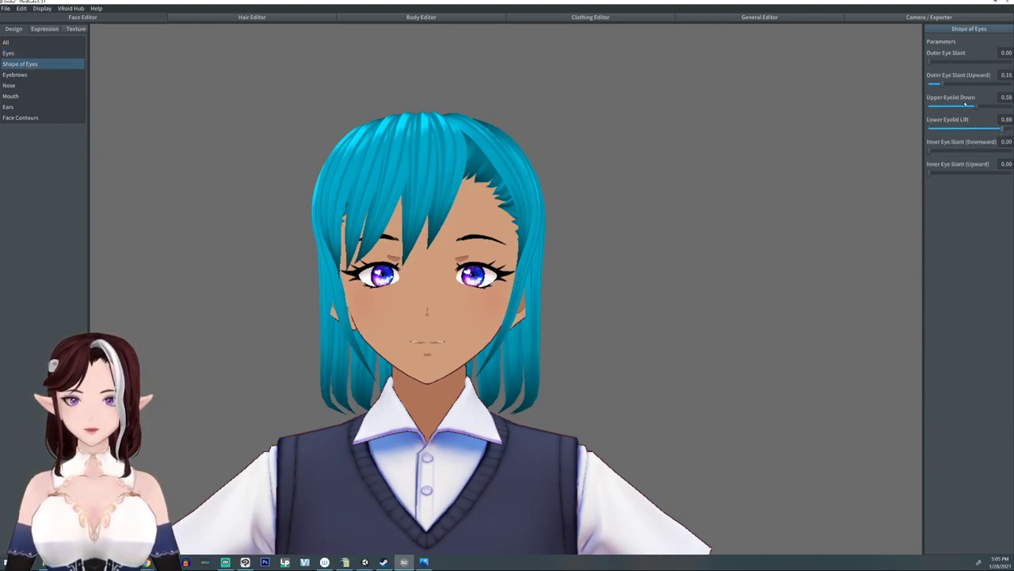
# Set Outer Eye Slant (Upward) to 0.78, Upper Eyelid Down to 0.69 and Inner Eye Slant (Downward) to 0.35, and raise the eyes slightly
pyautogui.moveTo(946, 82); pyautogui.dragTo(992, 82)
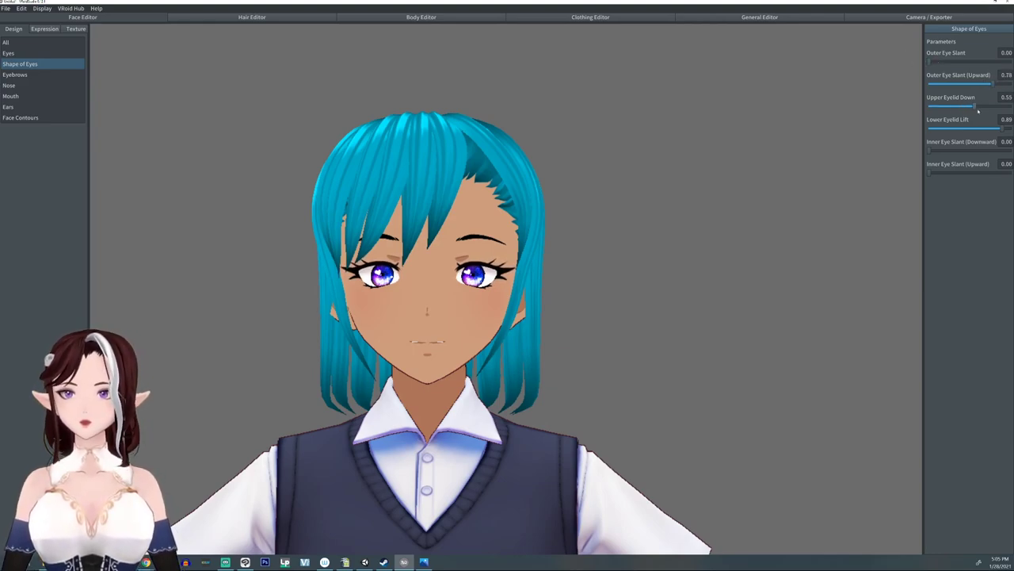
pyautogui.moveTo(977, 107); pyautogui.dragTo(984, 111)
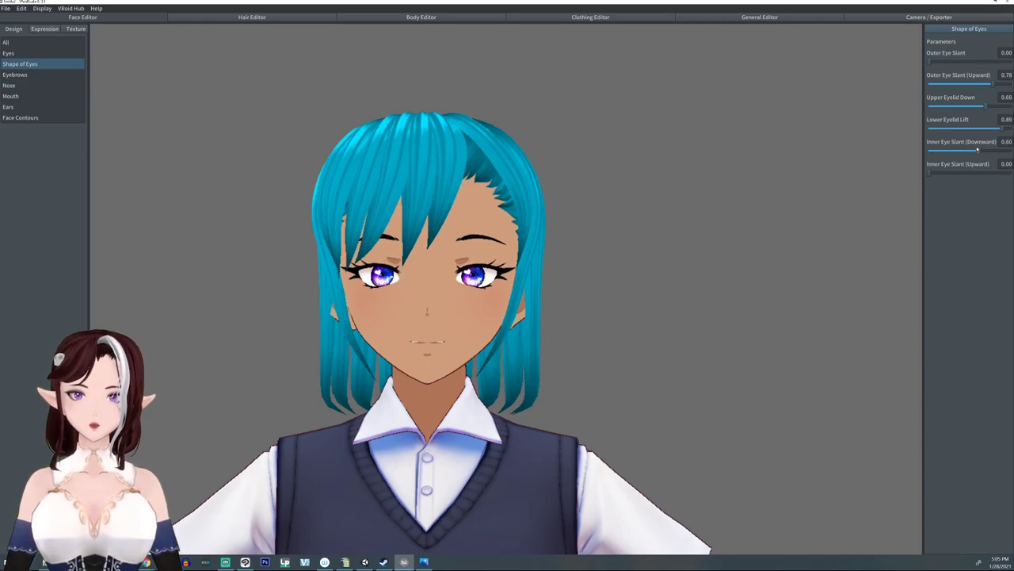
pyautogui.moveTo(932, 153); pyautogui.dragTo(957, 151)
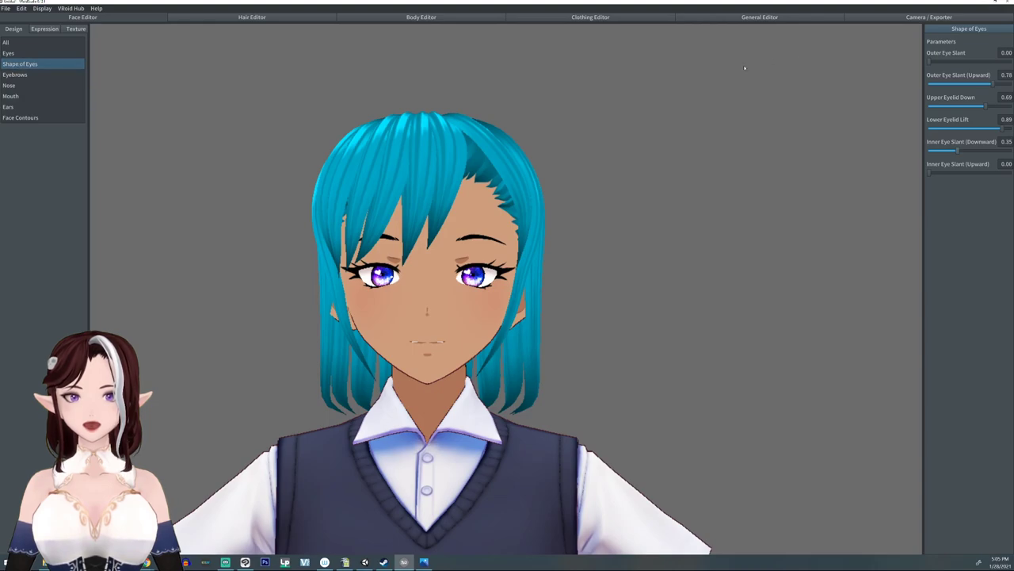
pyautogui.click(10, 53)
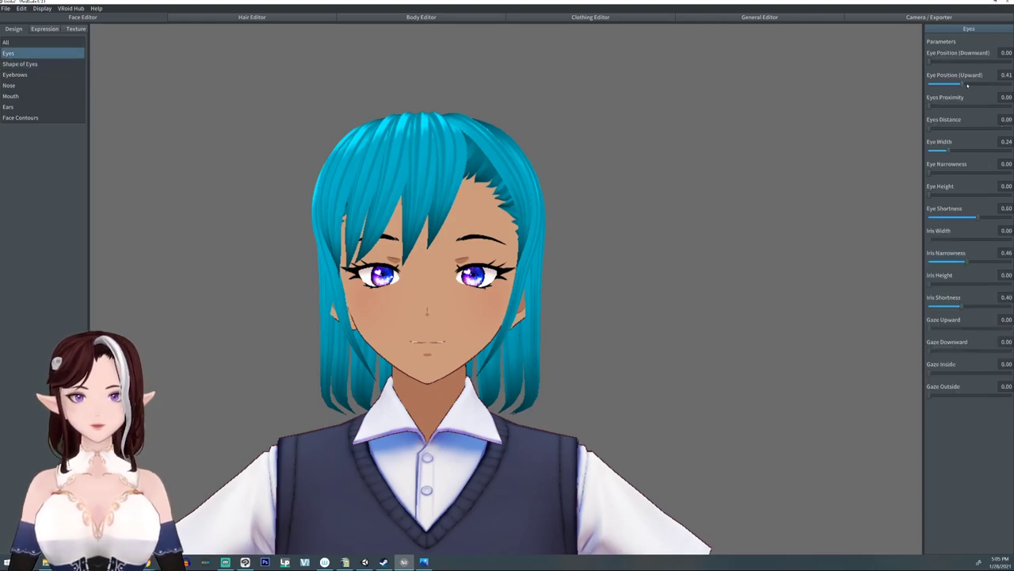
pyautogui.moveTo(967, 84); pyautogui.dragTo(972, 84)
# Adjust the eyebrows with Eyebrow Position at 0.60, Eyebrows Proximity at 0.18 and Frowned Eyebrows at 0.08
pyautogui.click(14, 74)
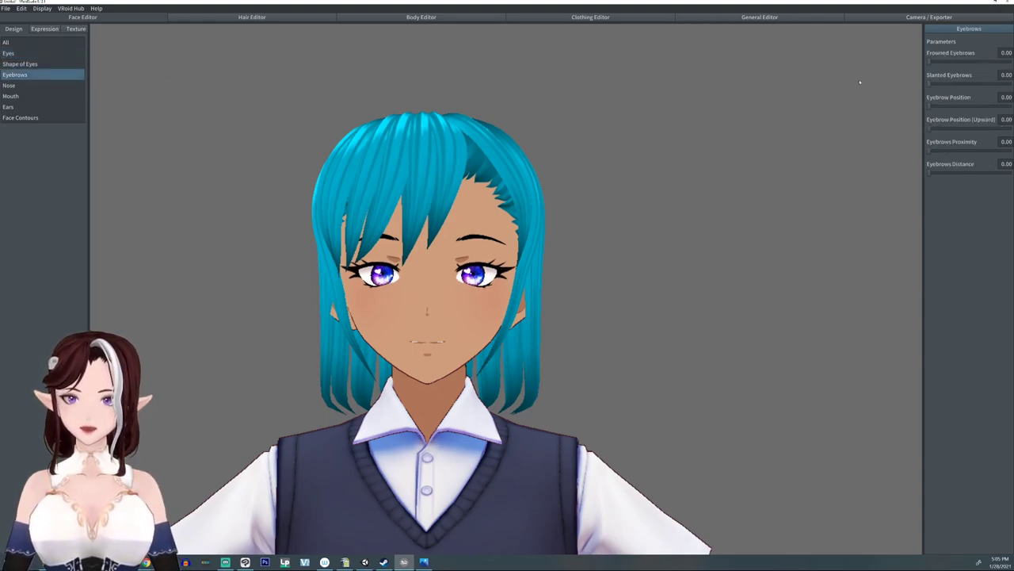
pyautogui.moveTo(929, 107); pyautogui.dragTo(981, 111)
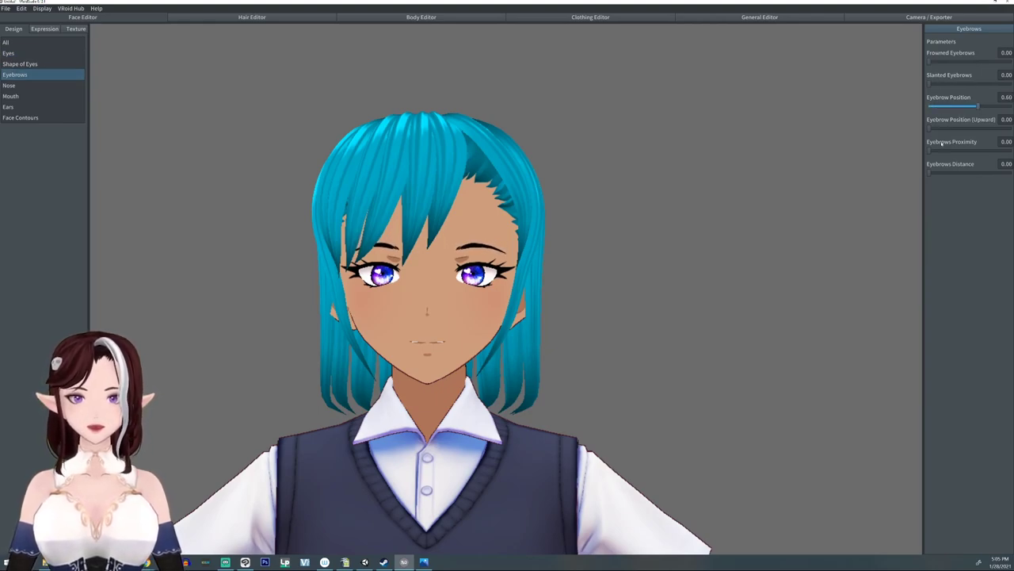
pyautogui.moveTo(933, 153); pyautogui.dragTo(942, 152)
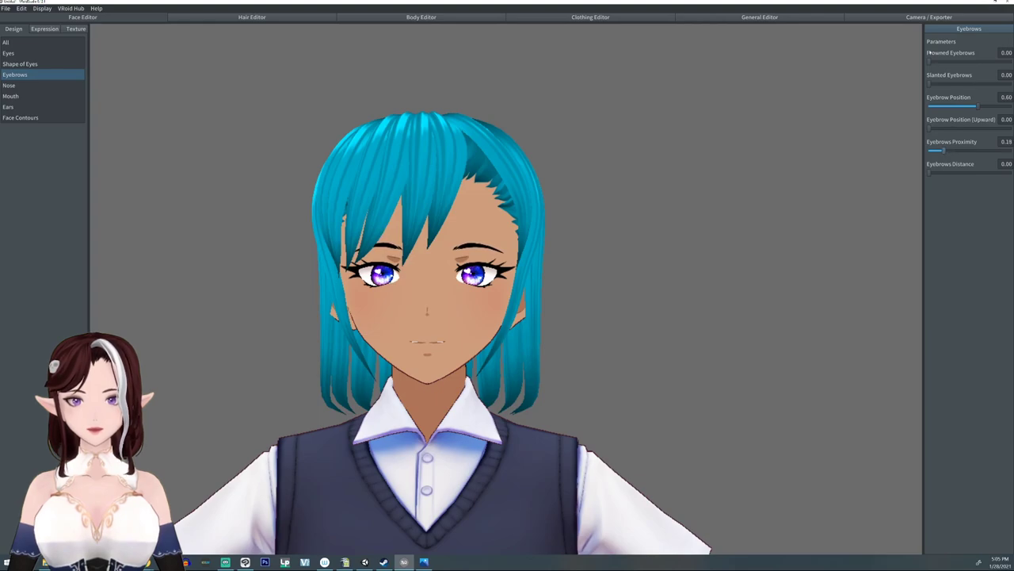
pyautogui.moveTo(932, 64); pyautogui.dragTo(939, 66)
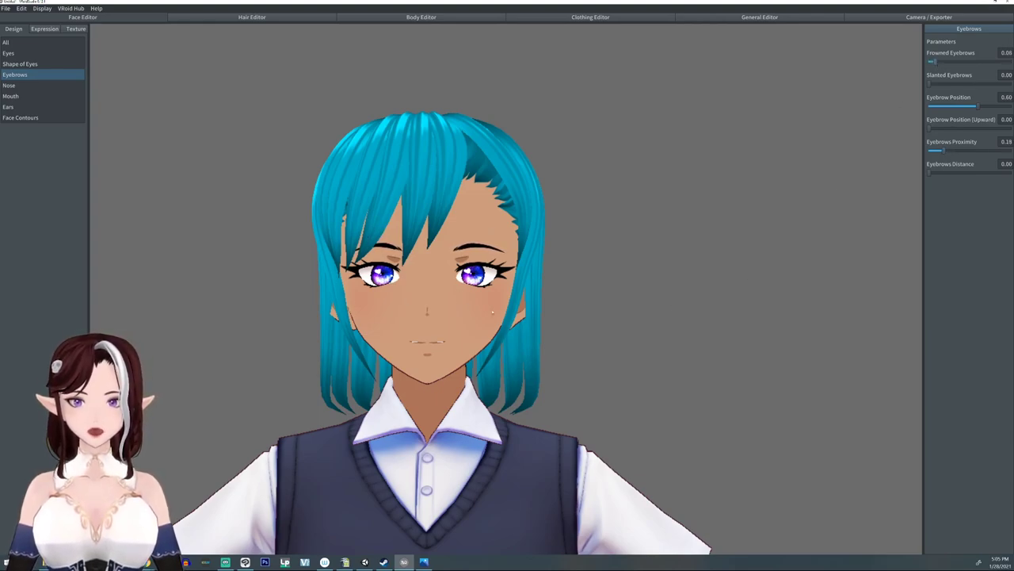
# Raise the nose with Nose Position (Upward) at 0.26 and the mouth with Mouth Position (Upward) at 0.16
pyautogui.click(12, 86)
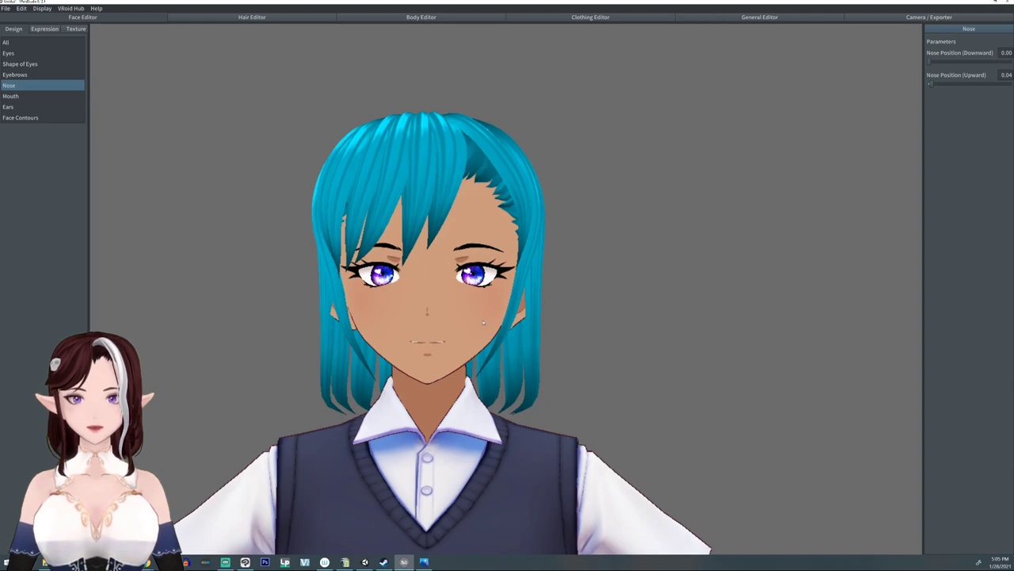
pyautogui.moveTo(483, 322)
pyautogui.mouseDown(button='right')
pyautogui.moveTo(462, 322)
pyautogui.moveTo(480, 323)
pyautogui.mouseUp(button='right')
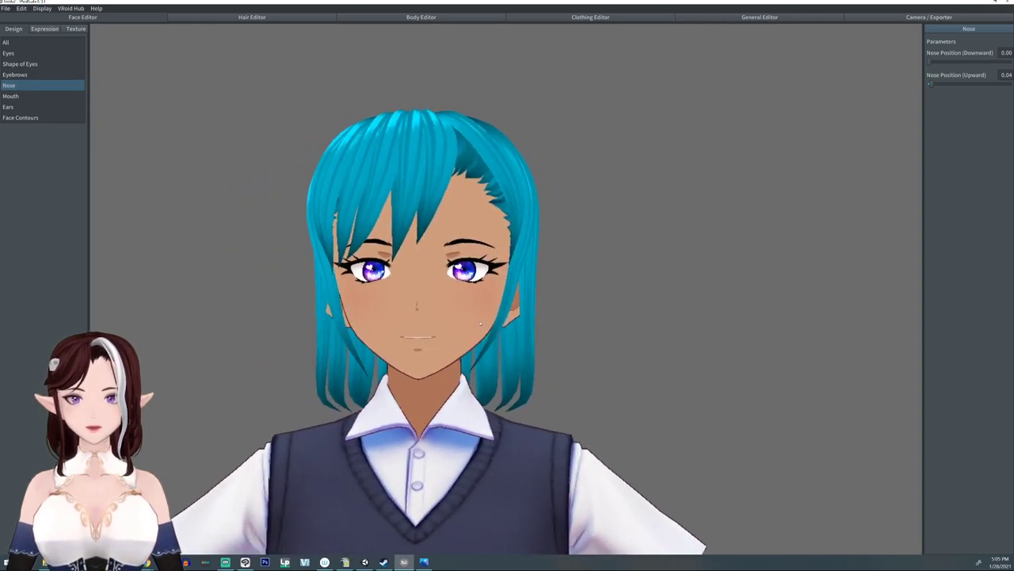
pyautogui.moveTo(936, 82); pyautogui.dragTo(951, 84)
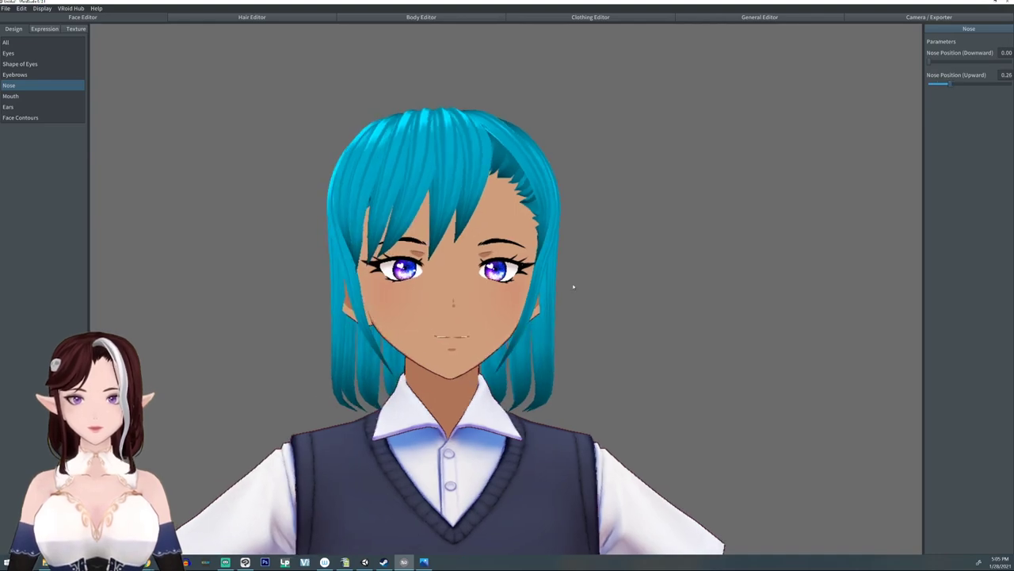
pyautogui.click(31, 96)
pyautogui.moveTo(936, 86); pyautogui.dragTo(943, 84)
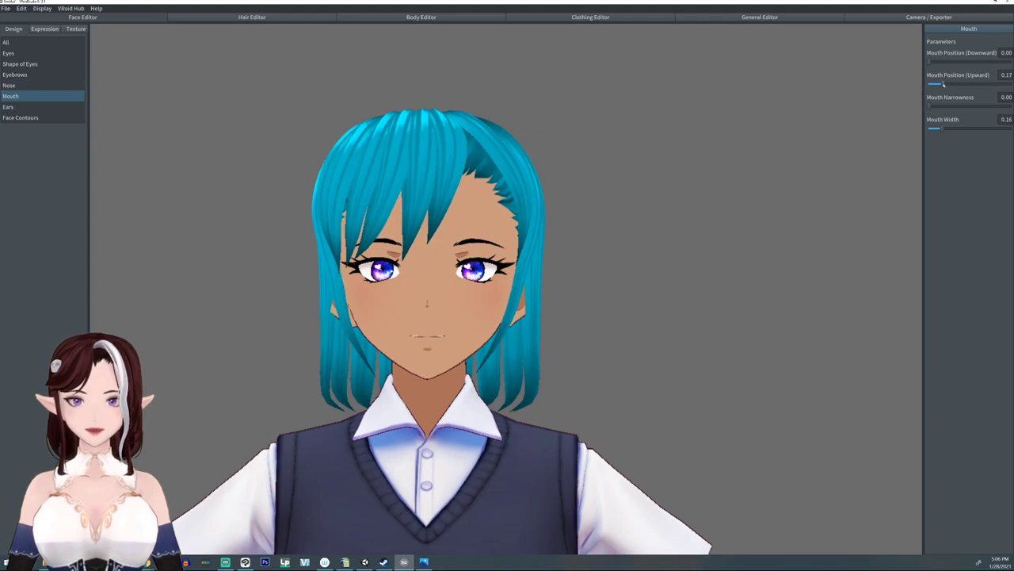
# Replace the avatar's uniform vest top with the Onepiece (Long Sleeve) in the clothing editor
pyautogui.scroll(-8, 568, 312)
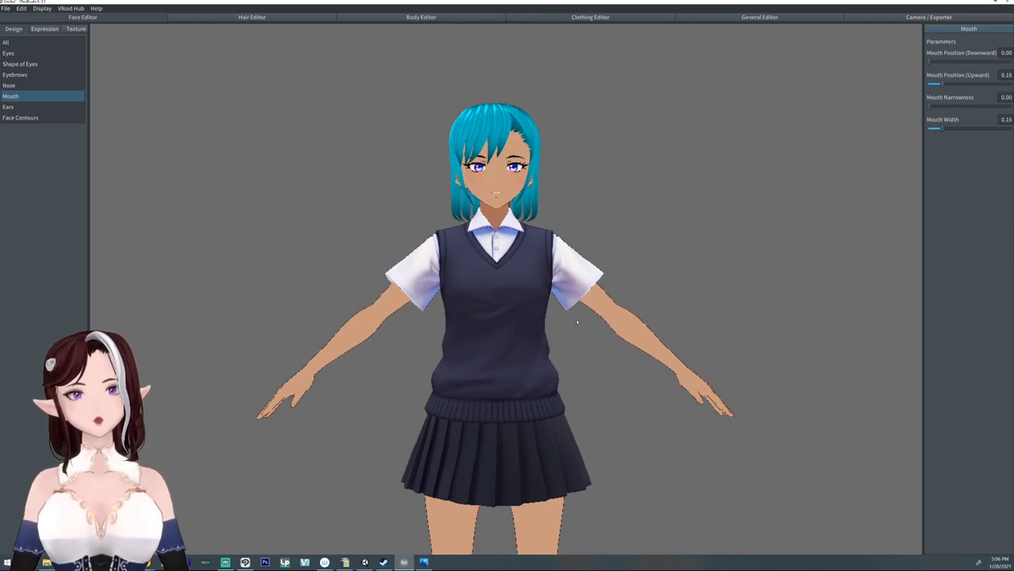
pyautogui.scroll(-4, 588, 325)
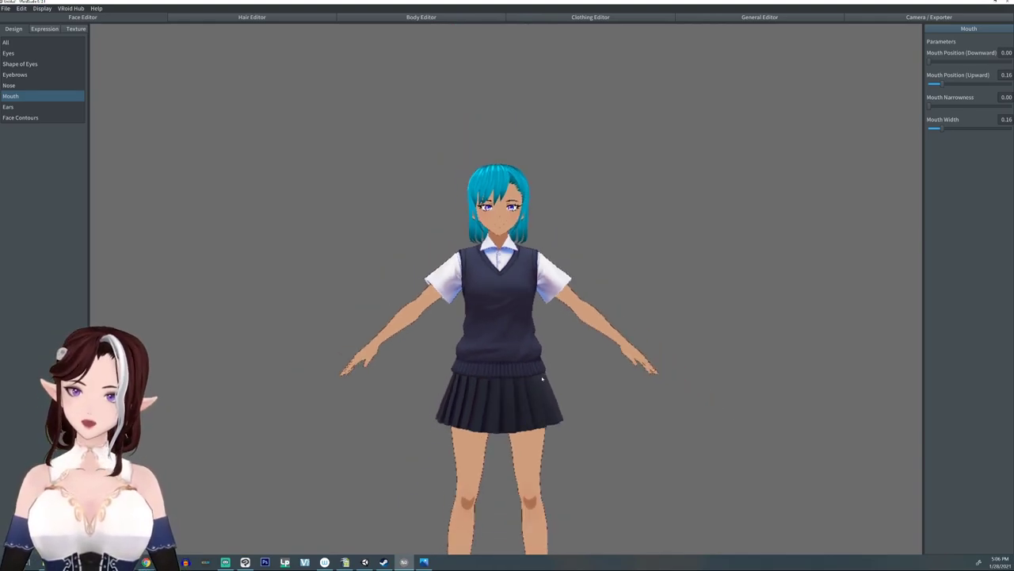
pyautogui.moveTo(542, 378); pyautogui.dragTo(512, 315, button='middle')
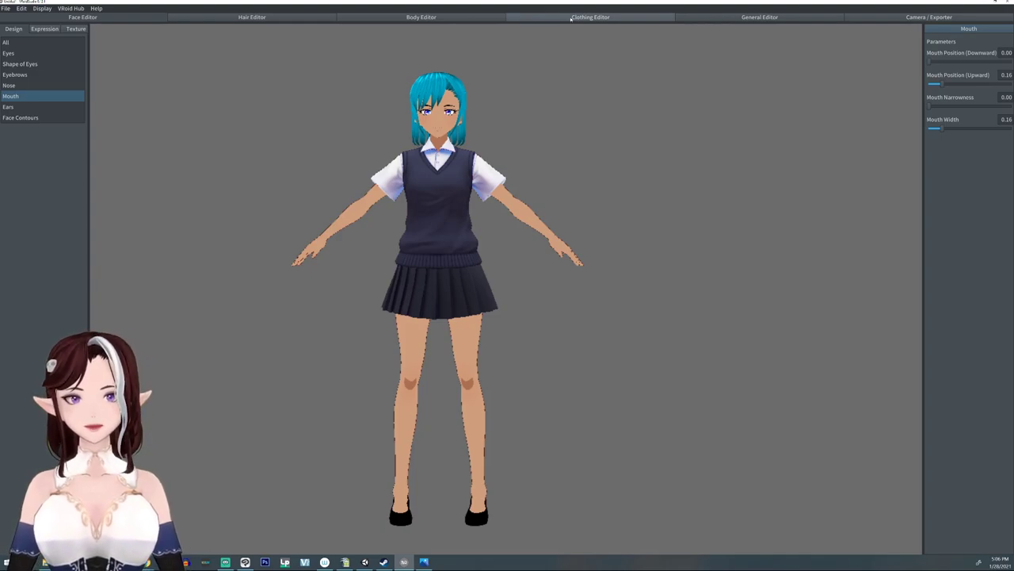
pyautogui.click(571, 19)
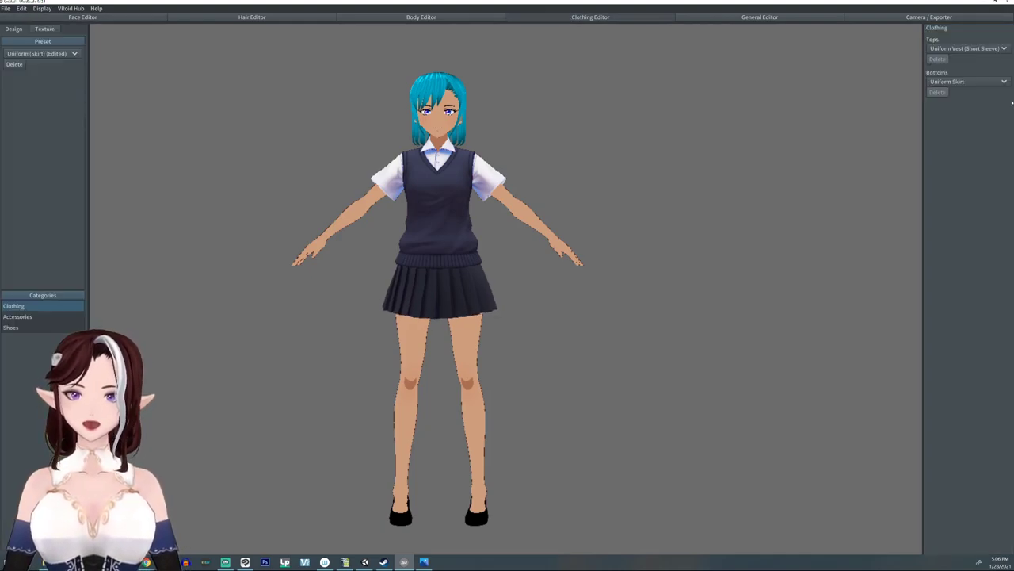
pyautogui.click(966, 49)
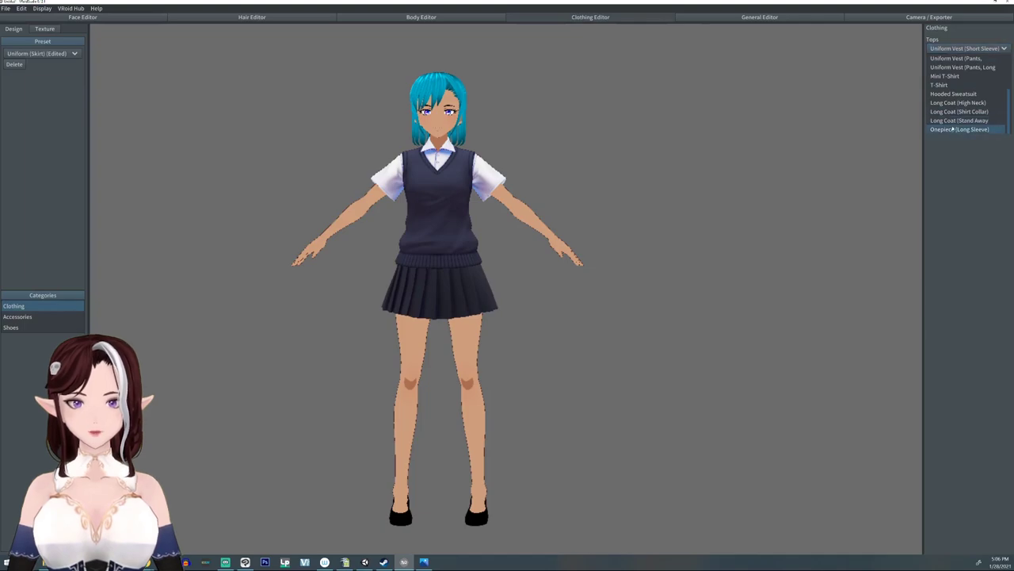
pyautogui.click(955, 129)
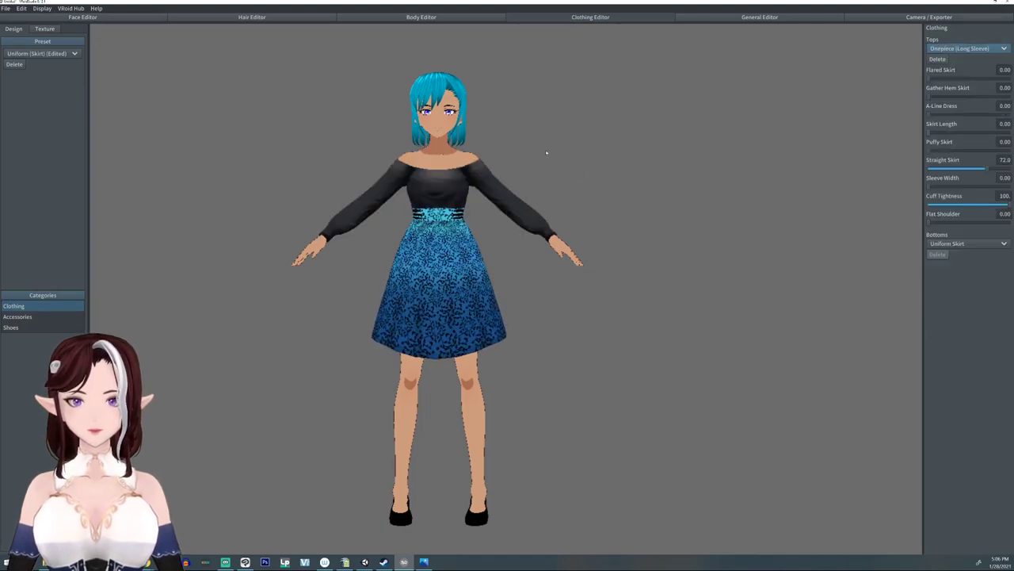
# Examine the face and the dressed figure up close, at full length and from an angle
pyautogui.scroll(5, 543, 150)
pyautogui.moveTo(510, 106); pyautogui.dragTo(523, 182, button='middle')
pyautogui.scroll(1, 515, 227)
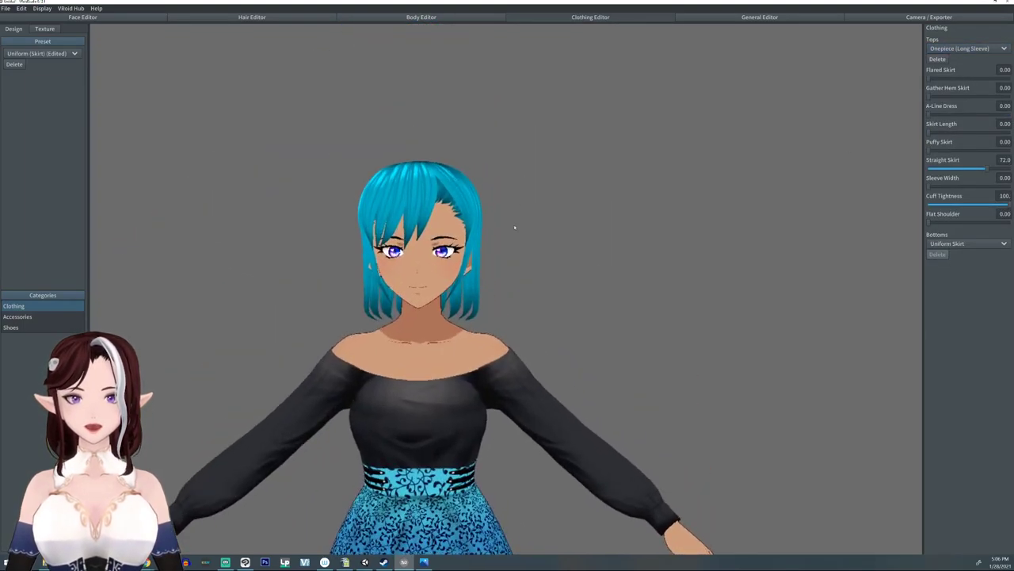
pyautogui.moveTo(514, 228); pyautogui.dragTo(530, 190, button='middle')
pyautogui.scroll(-5, 531, 235)
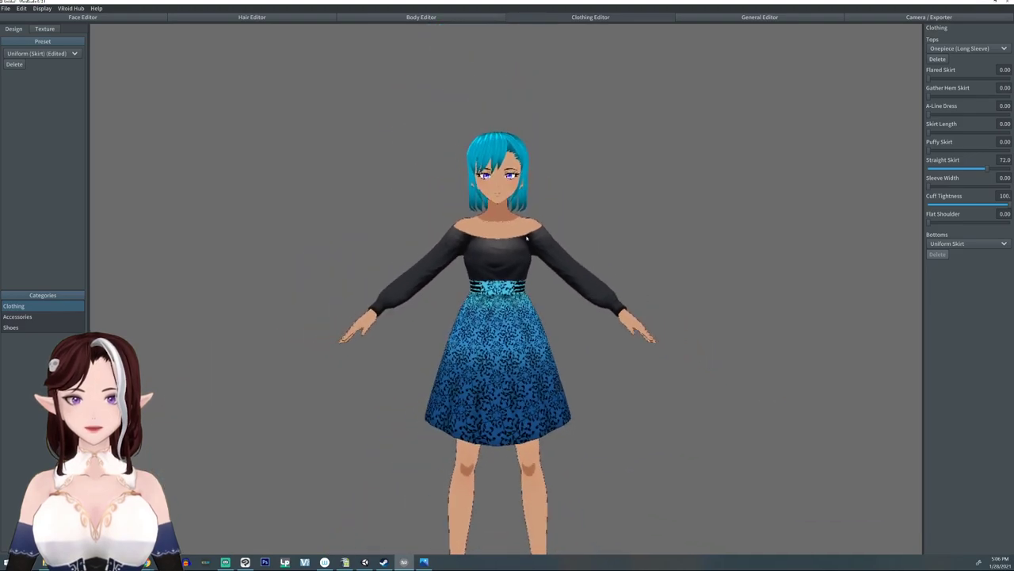
pyautogui.moveTo(527, 238)
pyautogui.mouseDown(button='middle')
pyautogui.moveTo(520, 215)
pyautogui.moveTo(516, 222)
pyautogui.mouseUp(button='middle')
pyautogui.moveTo(516, 222); pyautogui.dragTo(501, 225, button='right')
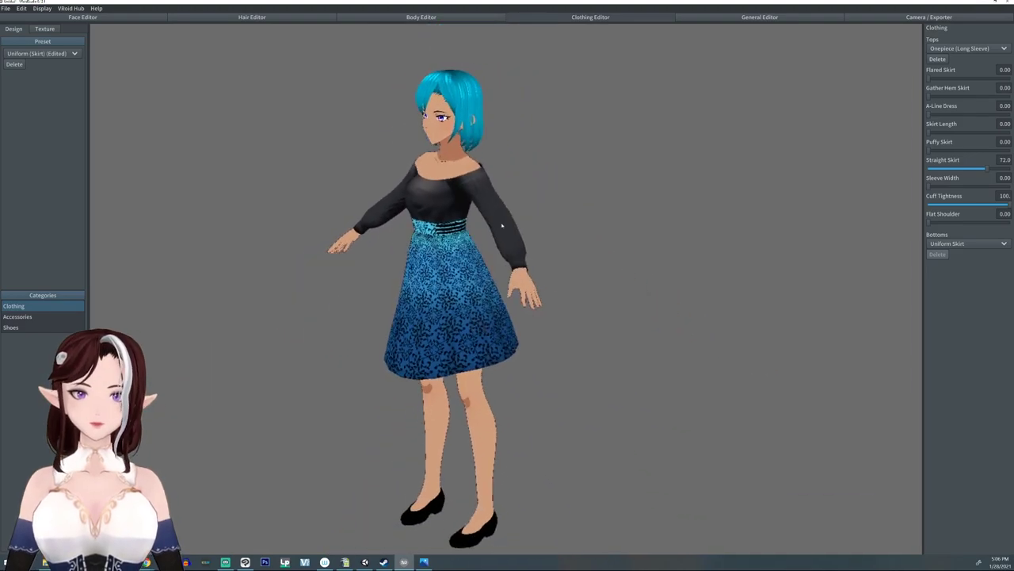
pyautogui.moveTo(502, 227)
pyautogui.mouseDown()
pyautogui.moveTo(493, 228)
pyautogui.moveTo(514, 222)
pyautogui.mouseUp()
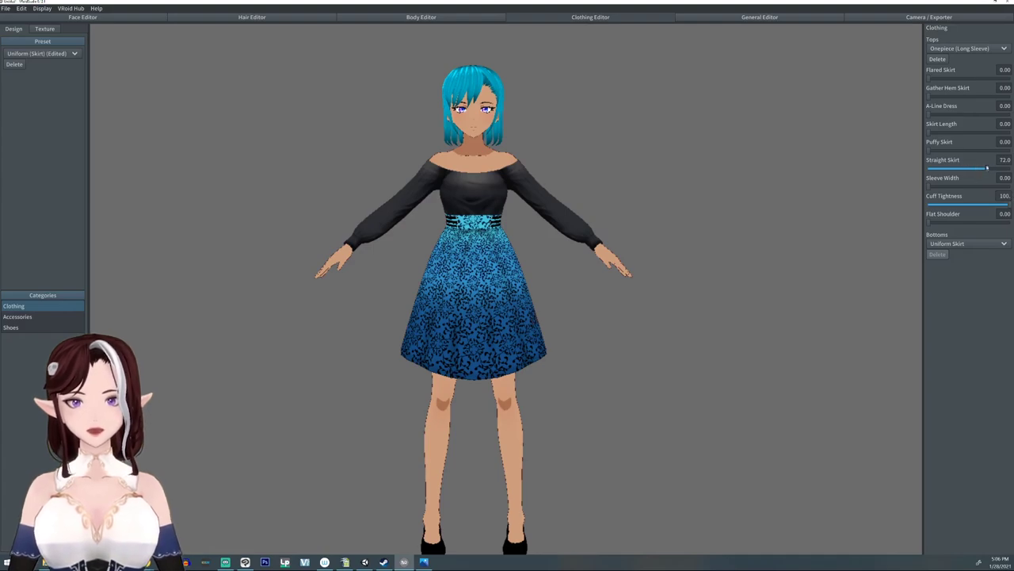
# Lengthen and narrow the one-piece dress by setting both Skirt Length and Straight Skirt to 100
pyautogui.moveTo(929, 133)
pyautogui.mouseDown()
pyautogui.moveTo(1008, 133)
pyautogui.moveTo(929, 133)
pyautogui.mouseUp()
pyautogui.moveTo(1001, 138); pyautogui.dragTo(1010, 133)
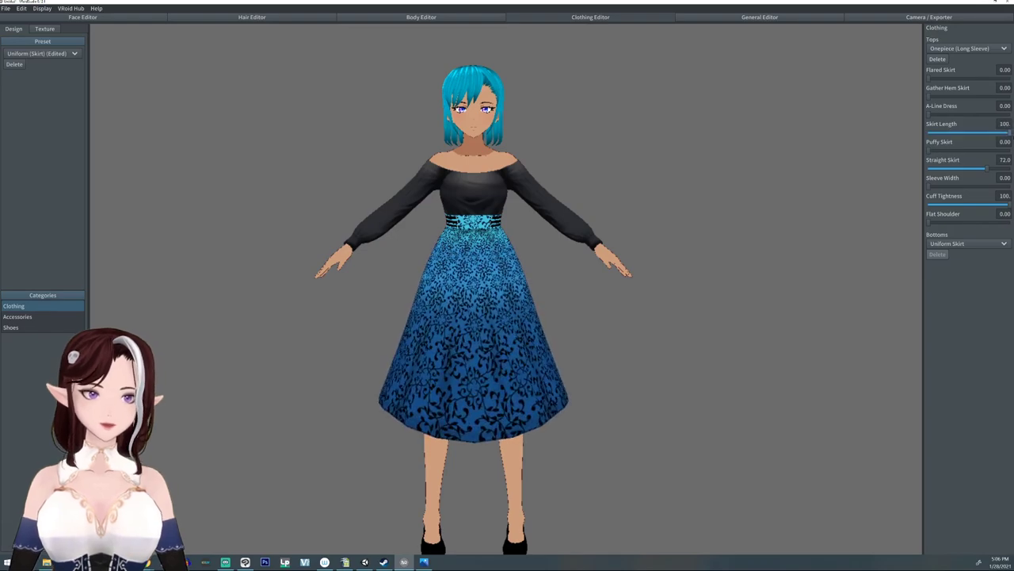
pyautogui.moveTo(429, 287); pyautogui.dragTo(427, 286, button='middle')
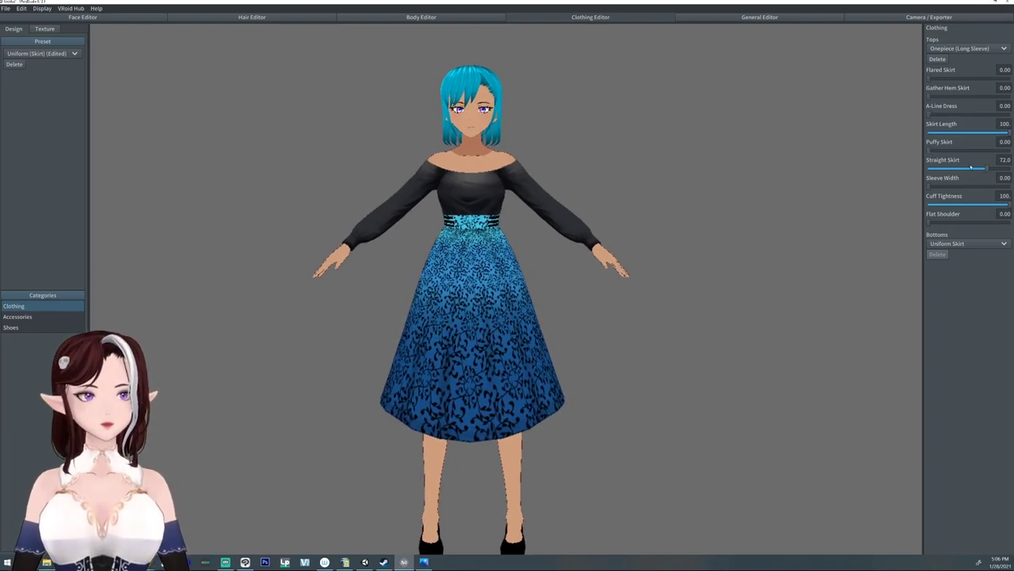
pyautogui.moveTo(987, 169); pyautogui.dragTo(1010, 169)
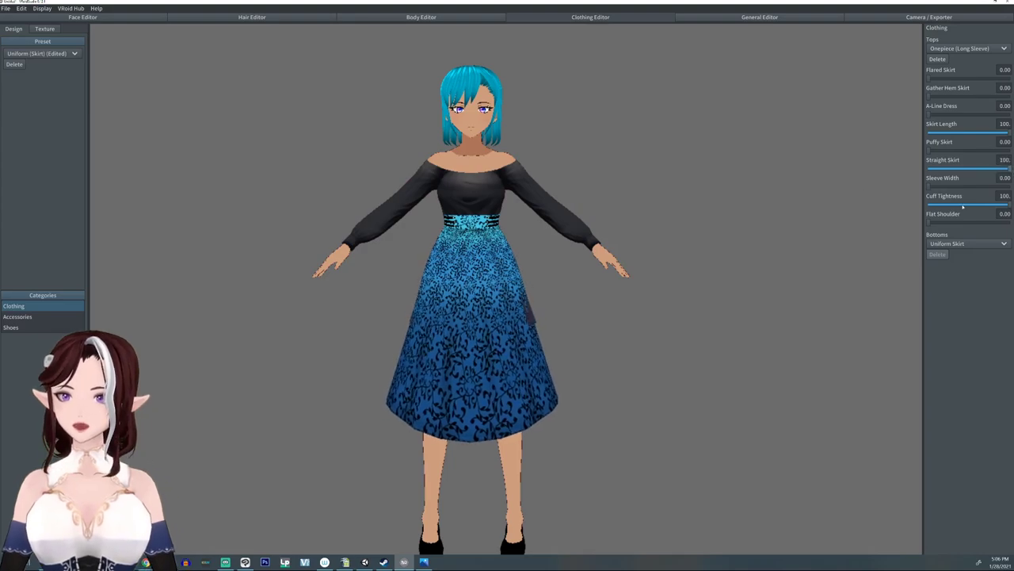
# Set the outfit's bottoms to None and check the figure in the body editor
pyautogui.click(953, 248)
pyautogui.click(947, 256)
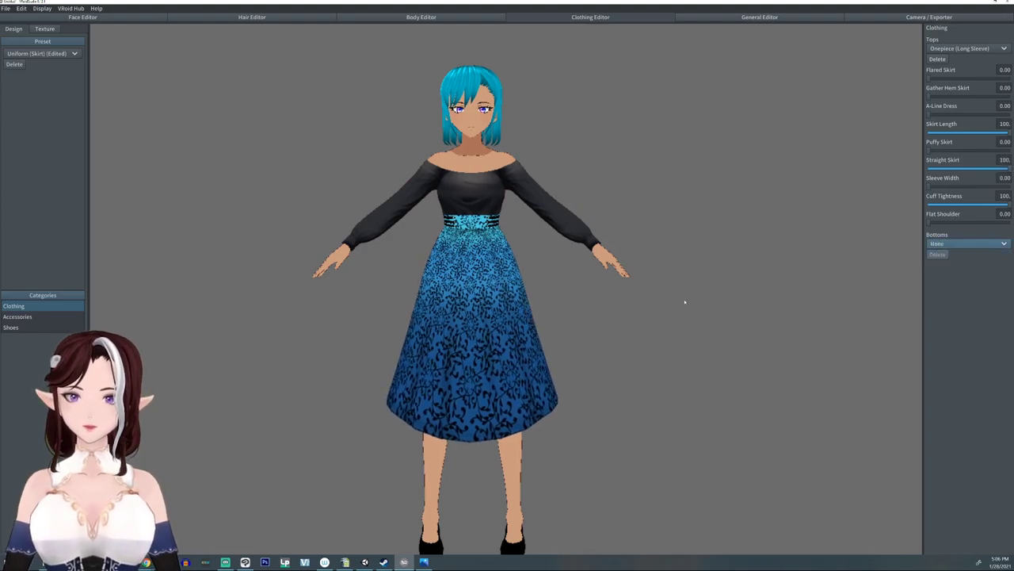
pyautogui.moveTo(683, 301); pyautogui.dragTo(780, 301)
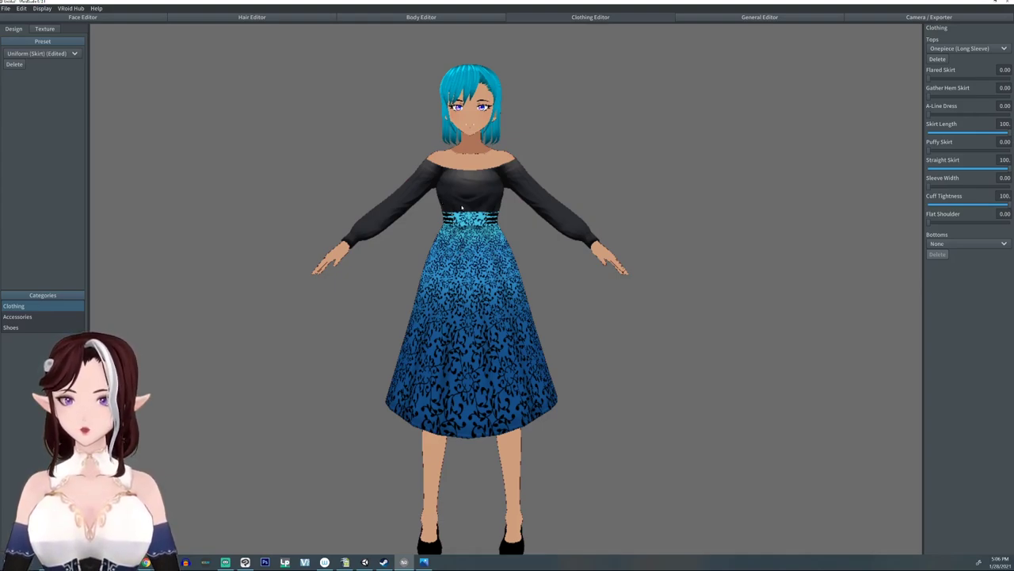
pyautogui.click(381, 17)
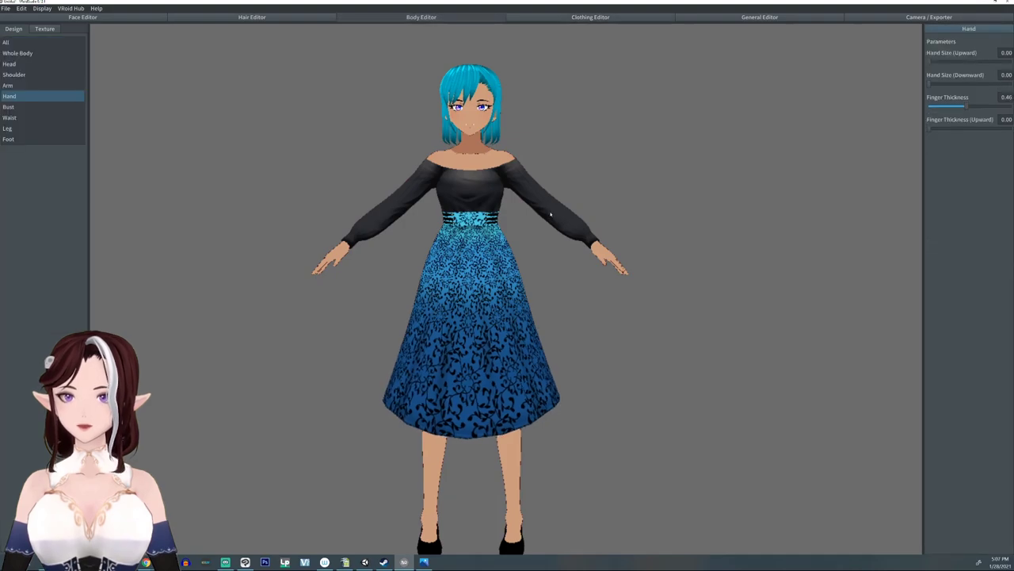
pyautogui.moveTo(428, 265)
pyautogui.mouseDown(button='right')
pyautogui.moveTo(472, 278)
pyautogui.moveTo(448, 266)
pyautogui.mouseUp(button='right')
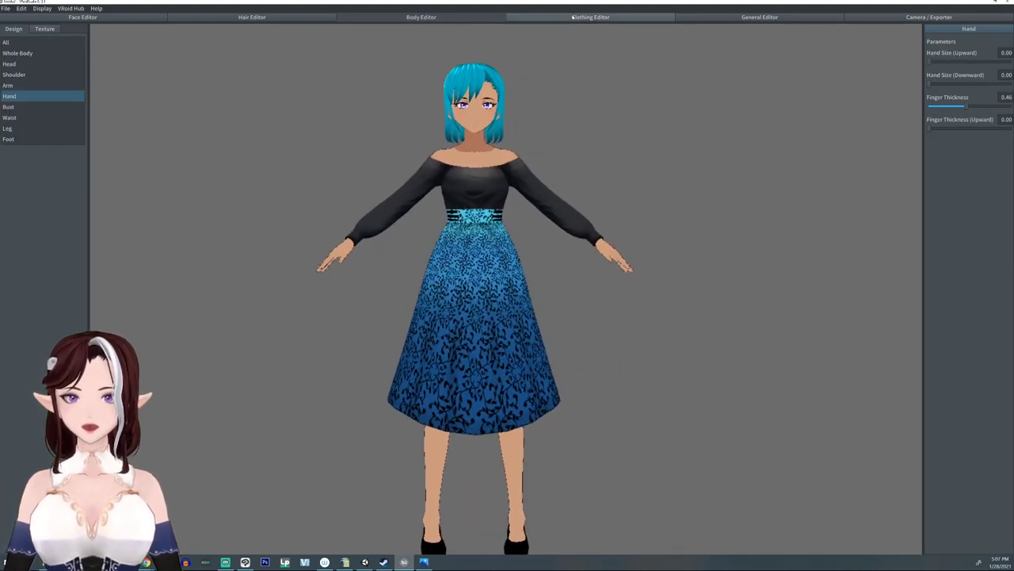
# Set the outfit's bottoms to the pencil skirt in the clothing editor
pyautogui.click(573, 15)
pyautogui.click(932, 244)
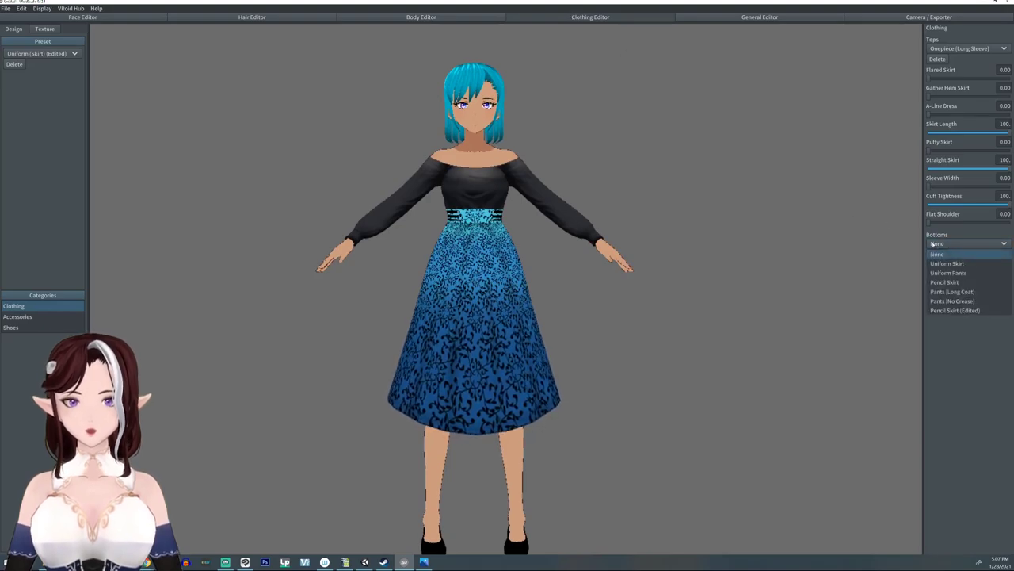
pyautogui.click(960, 310)
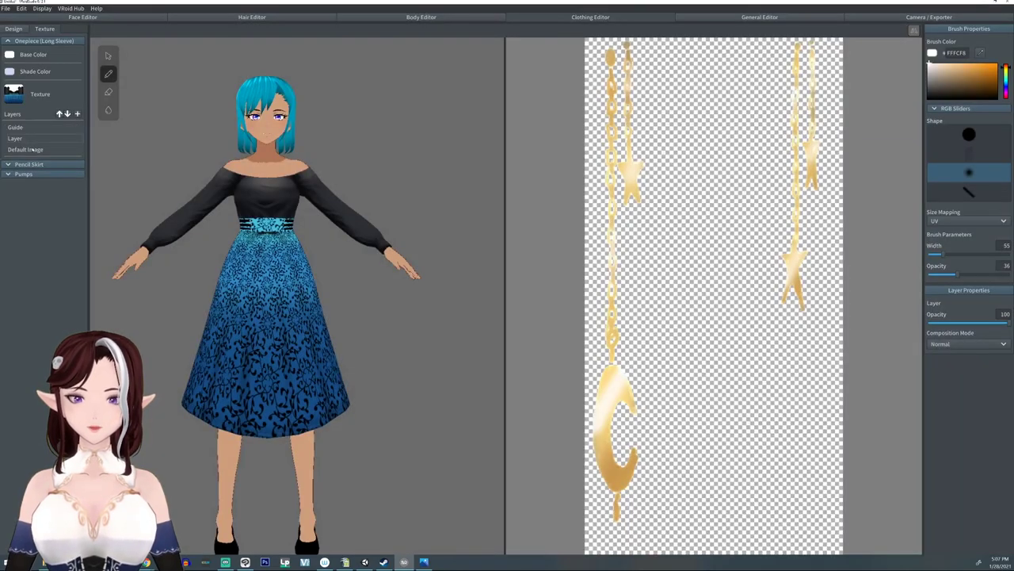
# Hide the blue patterned layer in the one-piece dress texture and return to the body editor
pyautogui.click(34, 138)
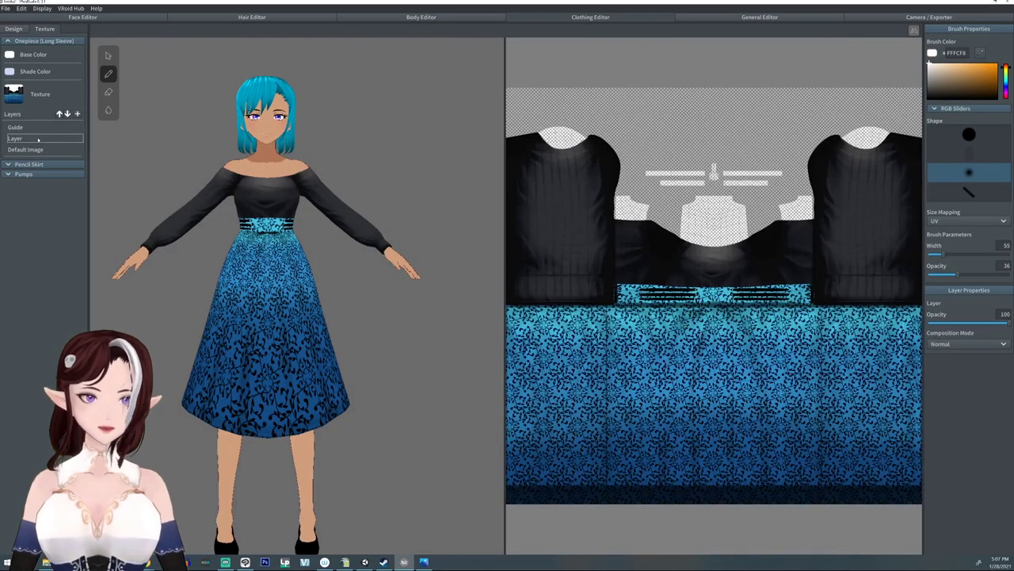
pyautogui.rightClick(16, 139)
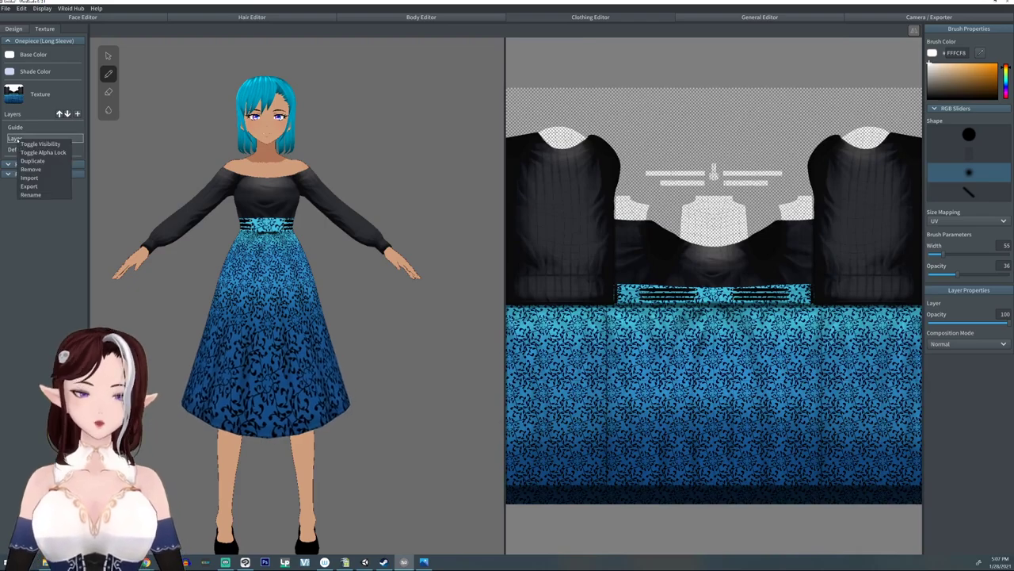
pyautogui.click(29, 144)
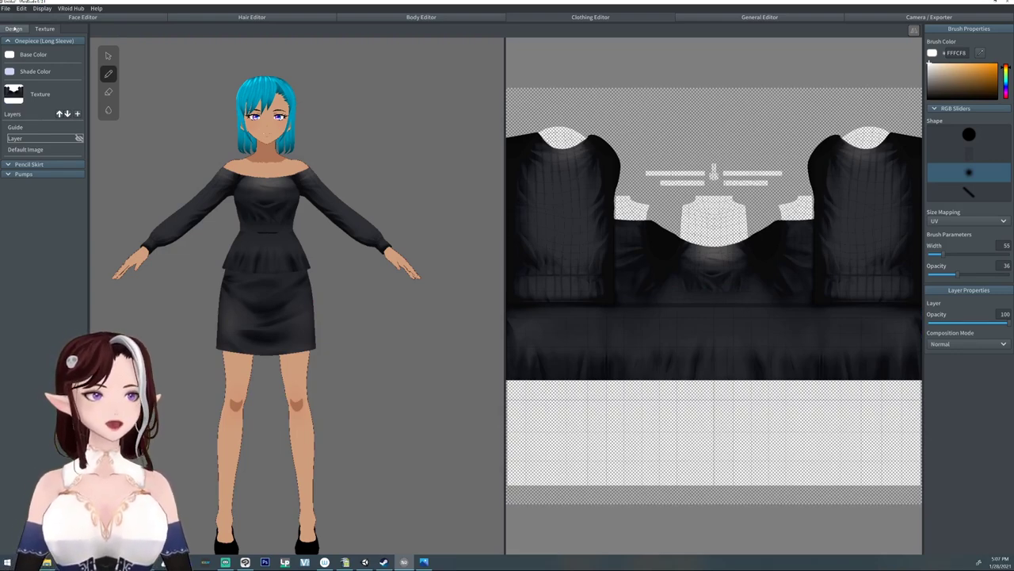
pyautogui.click(438, 18)
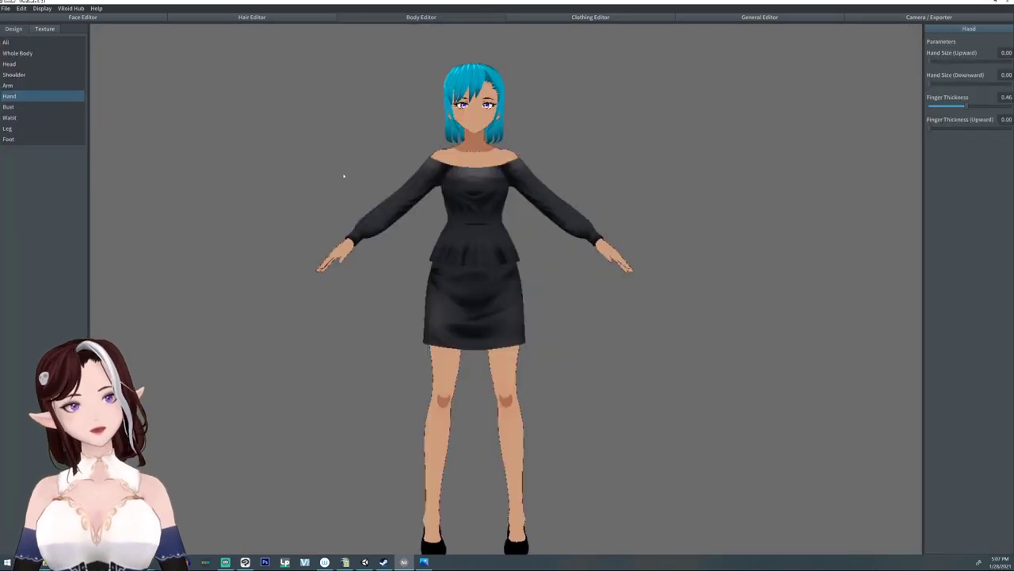
# Set the body's Breasts Volume to 0.64 and Breasts Proximity to 0.29, checking the figure from above and in front
pyautogui.click(12, 106)
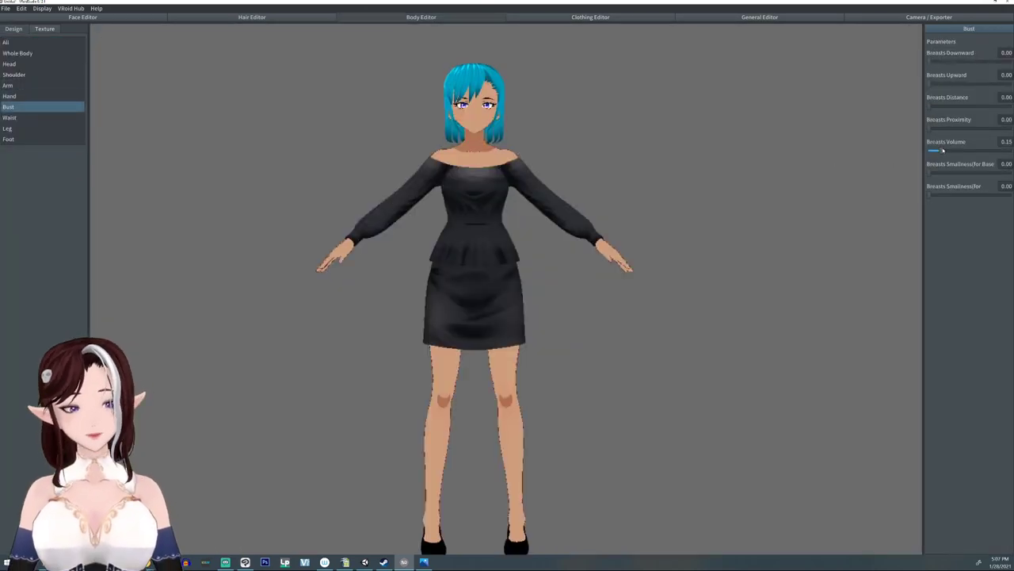
pyautogui.moveTo(942, 149); pyautogui.dragTo(981, 153)
pyautogui.moveTo(536, 166)
pyautogui.mouseDown(button='right')
pyautogui.moveTo(614, 186)
pyautogui.moveTo(550, 168)
pyautogui.mouseUp(button='right')
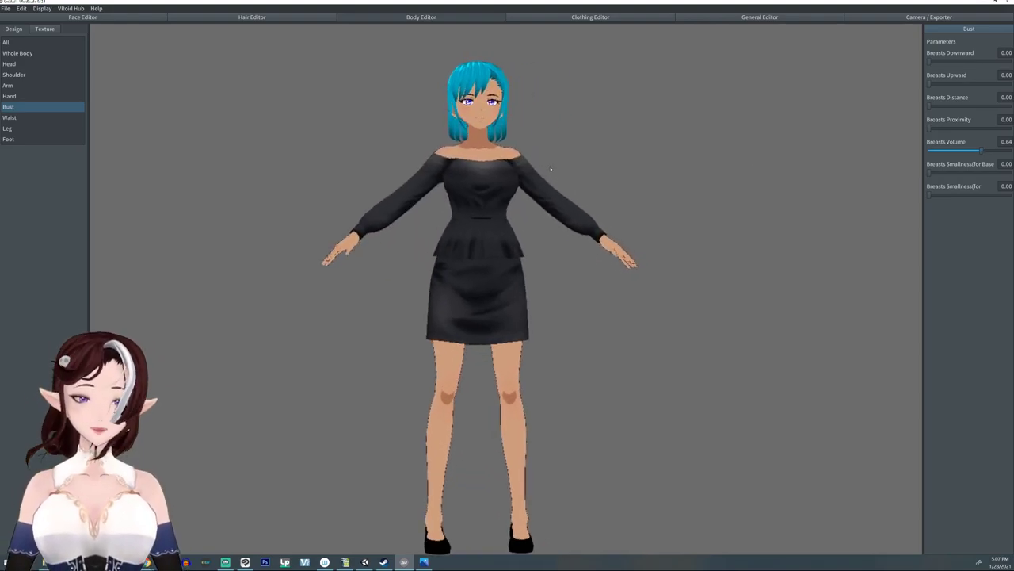
pyautogui.moveTo(932, 129)
pyautogui.mouseDown()
pyautogui.moveTo(964, 129)
pyautogui.moveTo(951, 129)
pyautogui.mouseUp()
pyautogui.moveTo(684, 113); pyautogui.dragTo(558, 186, button='right')
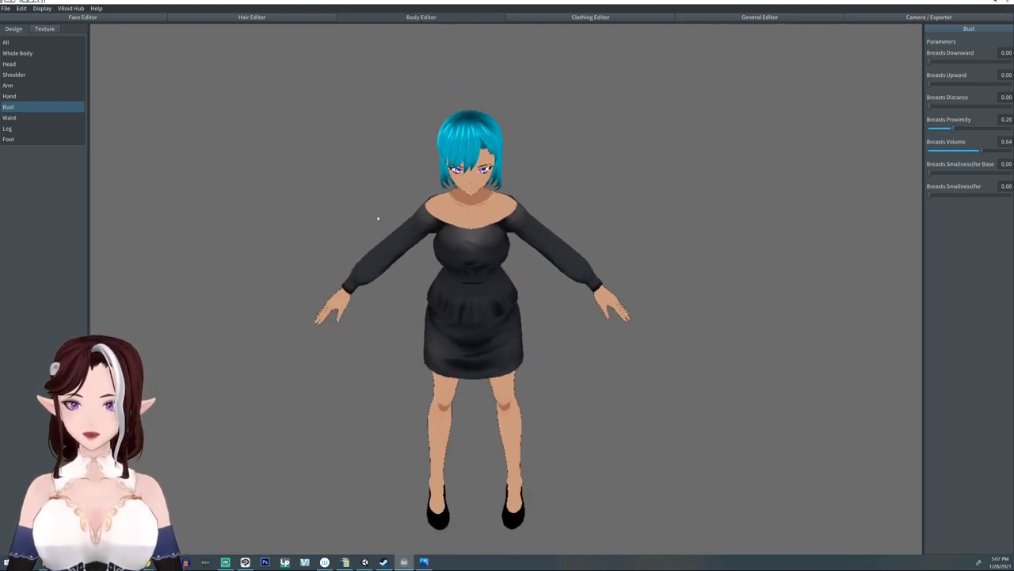
pyautogui.moveTo(210, 103); pyautogui.dragTo(208, 94, button='right')
pyautogui.scroll(5, 439, 181)
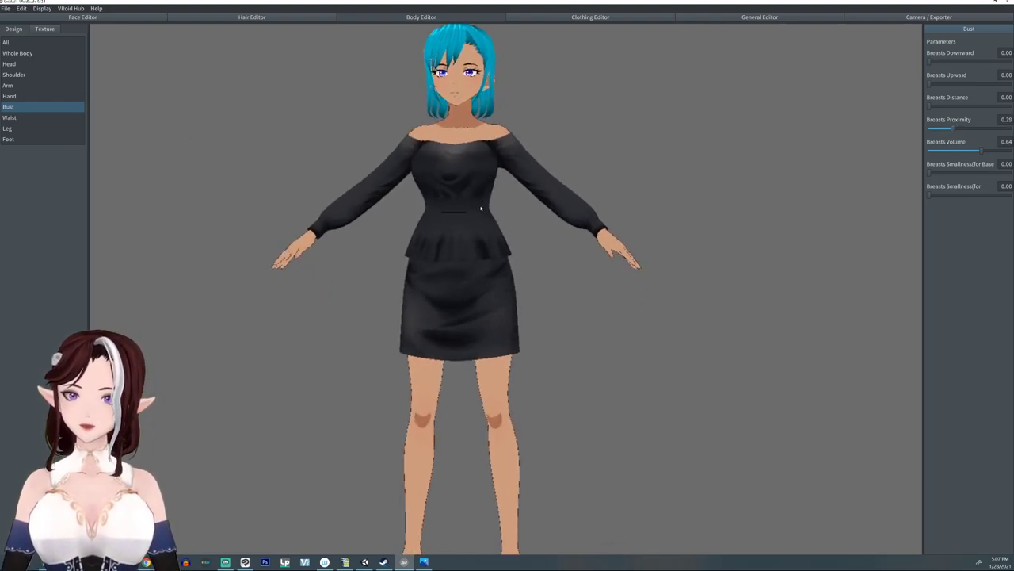
pyautogui.scroll(-5, 466, 155)
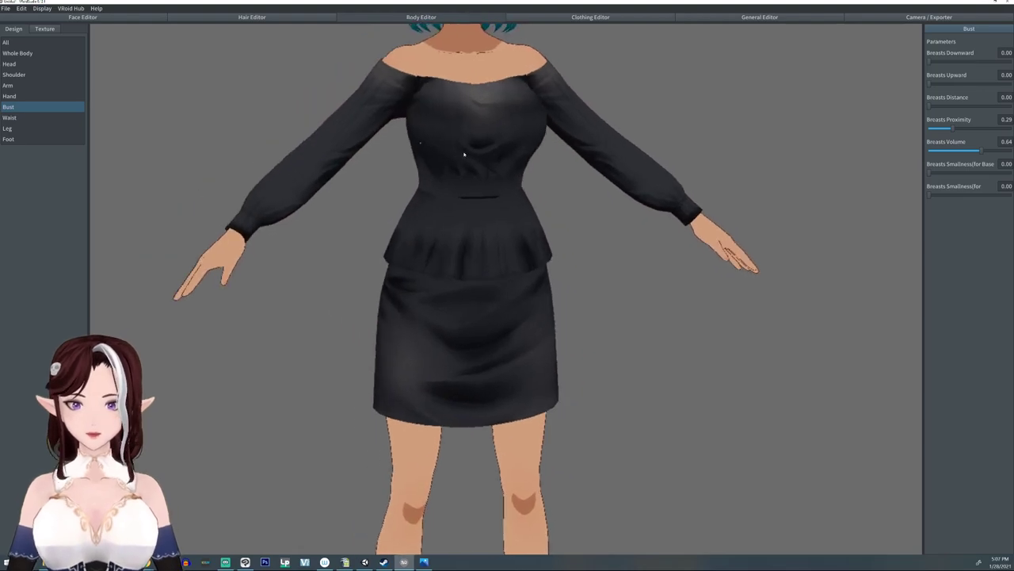
# Set Torso Length (Upward) to 0, Torso Length (Downward) to 0.31 and Waist Volume to 1.00 for the body's waist
pyautogui.click(10, 118)
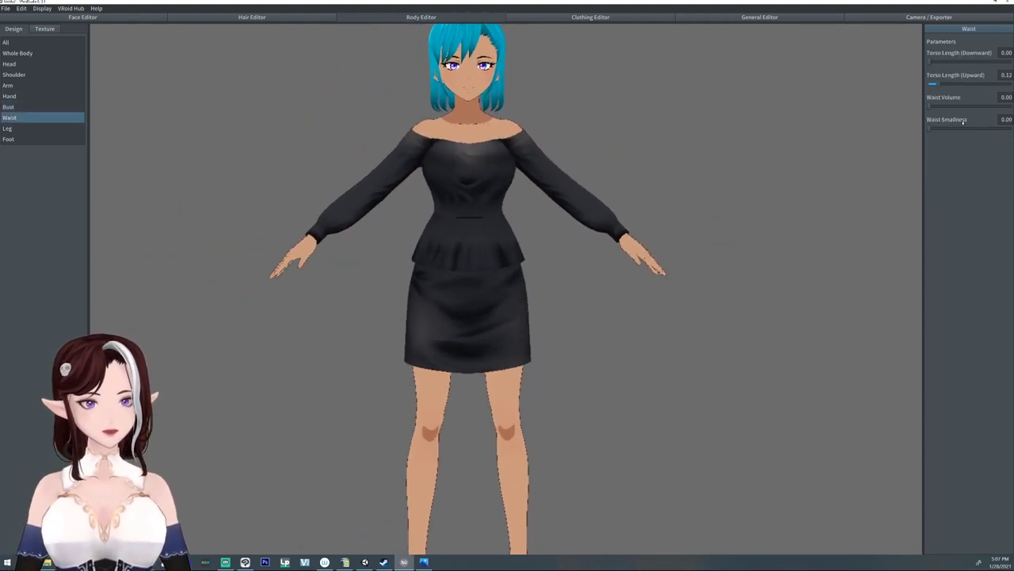
pyautogui.moveTo(939, 86); pyautogui.dragTo(957, 63)
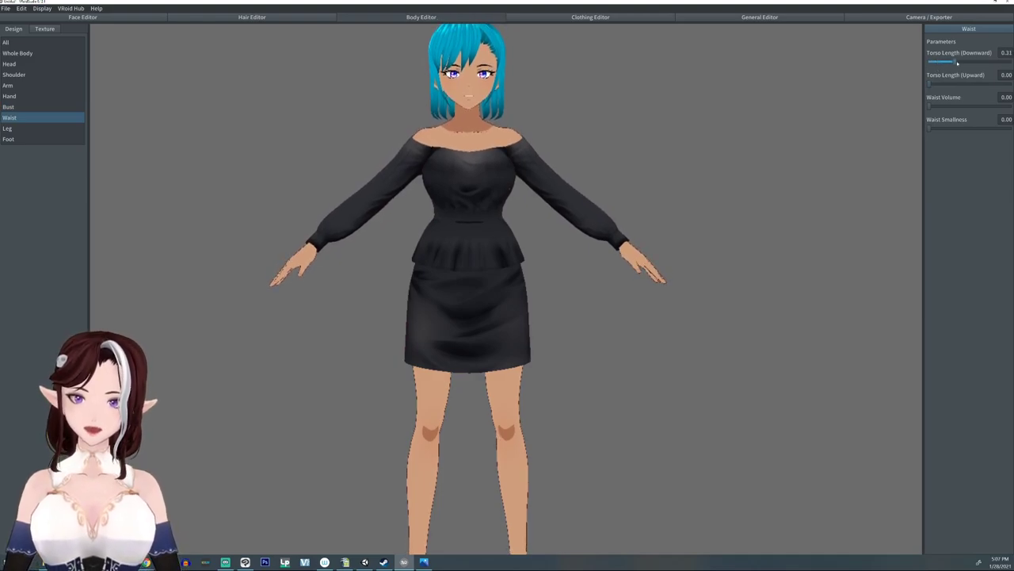
pyautogui.moveTo(930, 106); pyautogui.dragTo(797, 122)
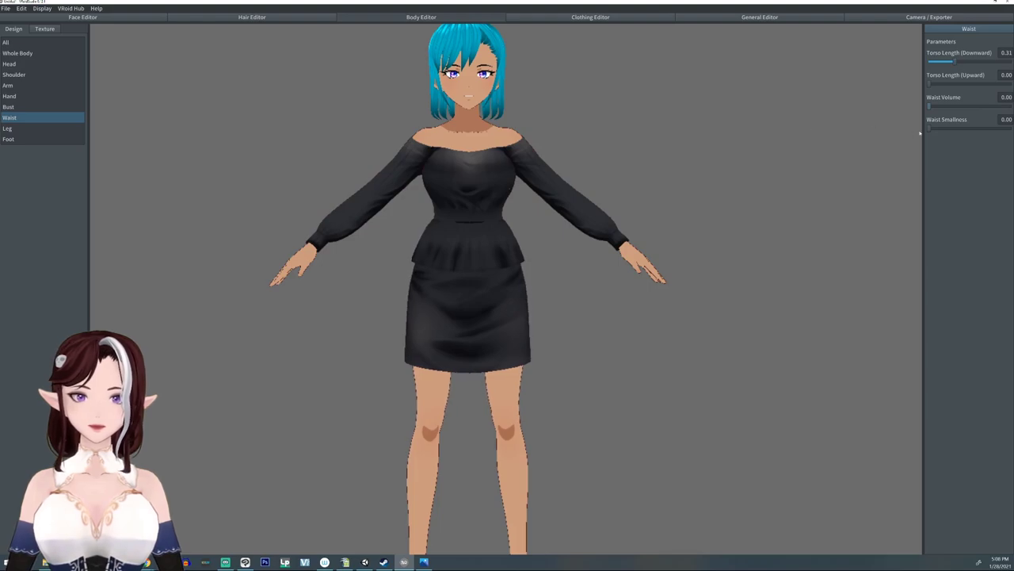
pyautogui.moveTo(930, 129); pyautogui.dragTo(1013, 106)
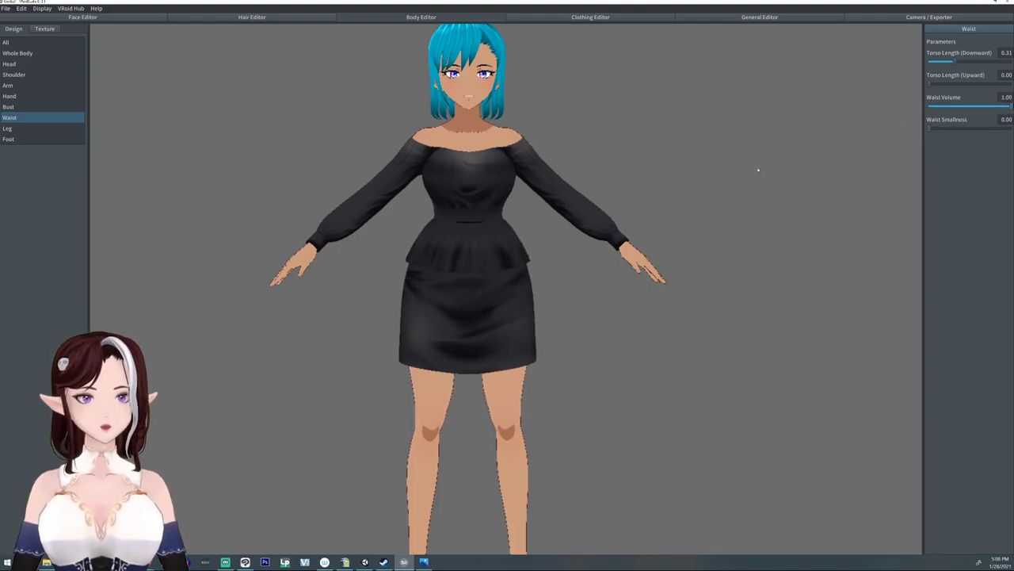
pyautogui.moveTo(758, 170); pyautogui.dragTo(751, 175, button='right')
pyautogui.scroll(-2, 501, 310)
pyautogui.moveTo(499, 306)
pyautogui.mouseDown(button='middle')
pyautogui.moveTo(496, 290)
pyautogui.moveTo(505, 301)
pyautogui.mouseUp(button='middle')
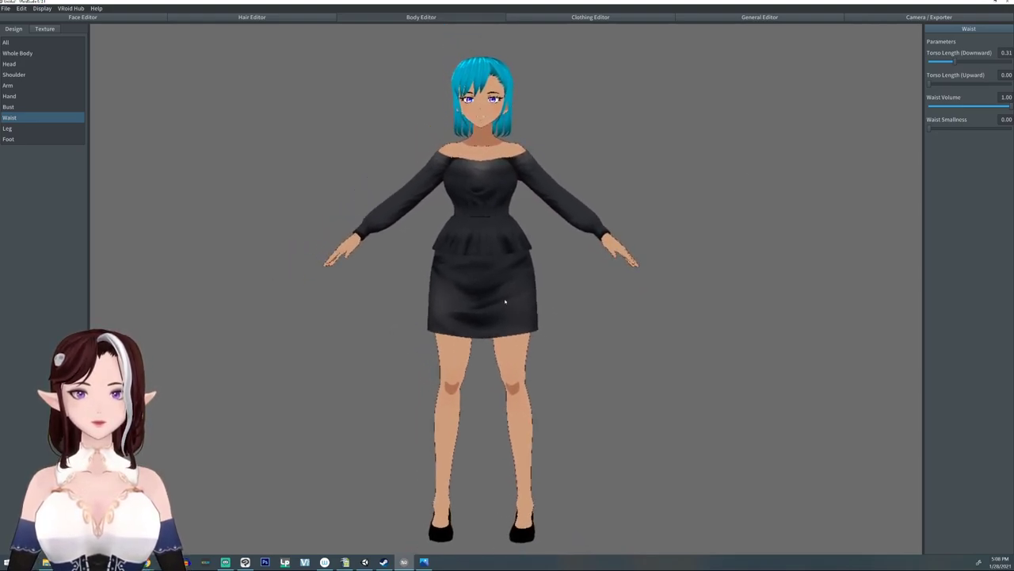
pyautogui.scroll(3, 409, 260)
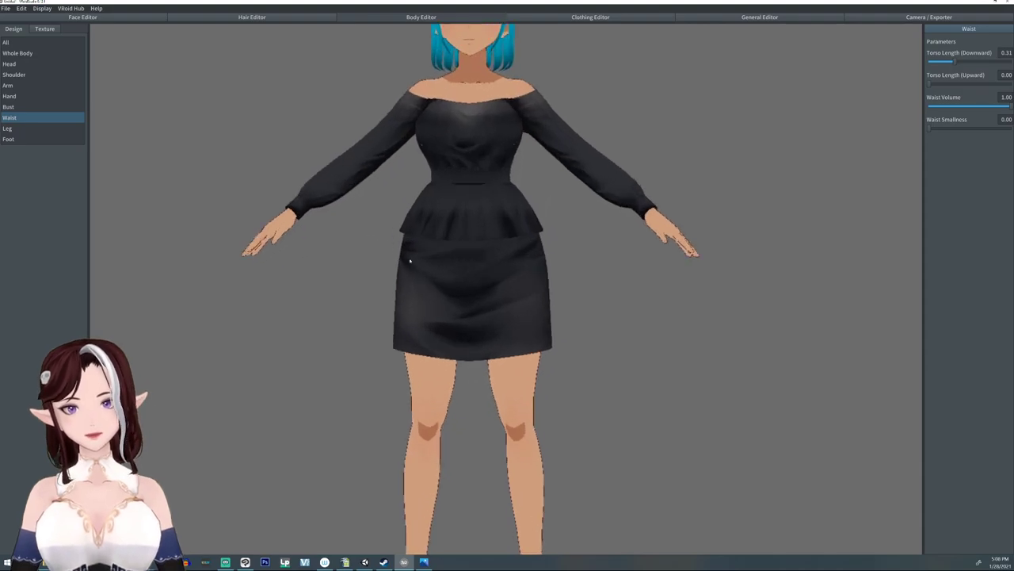
pyautogui.moveTo(409, 260)
pyautogui.mouseDown(button='right')
pyautogui.moveTo(437, 264)
pyautogui.moveTo(404, 258)
pyautogui.mouseUp(button='right')
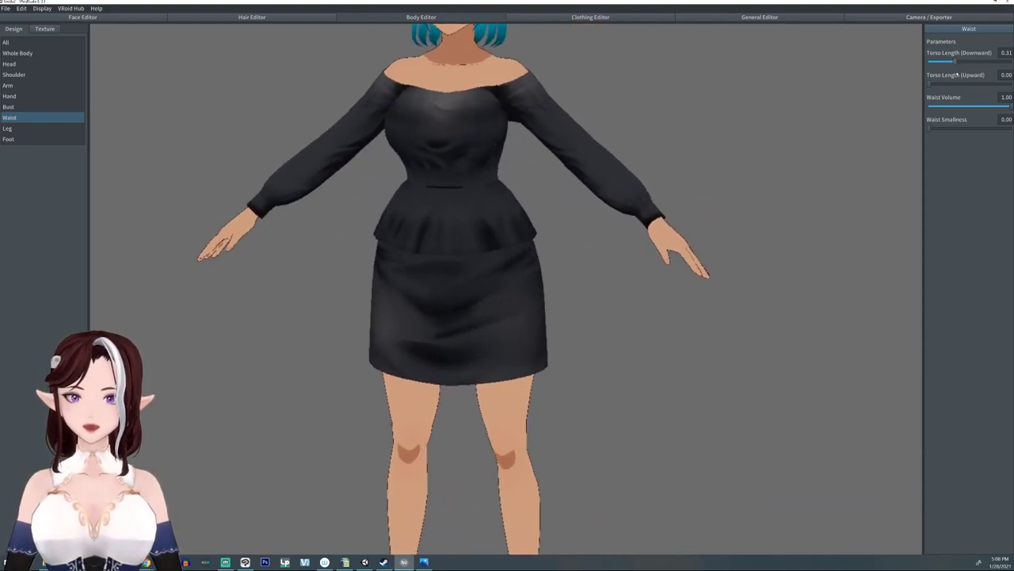
# Raise the Waist Volume beyond the slider's limit to 1.20
pyautogui.click(1006, 96)
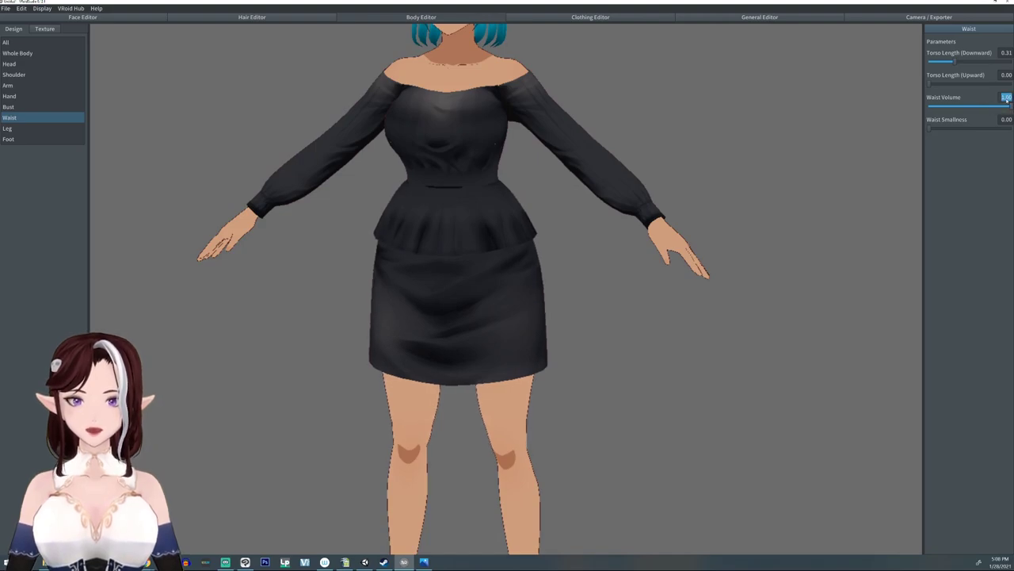
pyautogui.moveTo(1007, 100); pyautogui.dragTo(1010, 100)
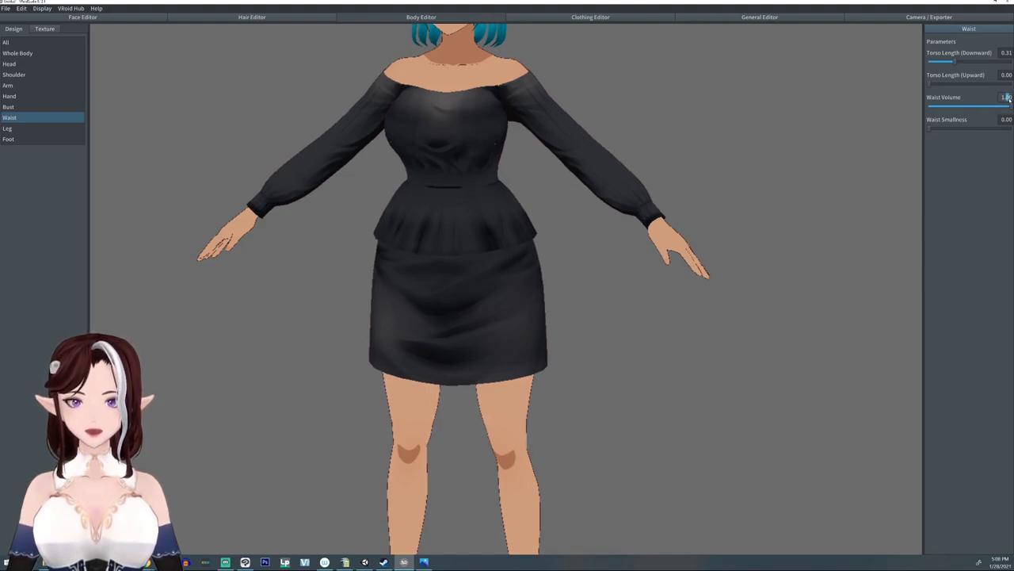
pyautogui.press('Return')
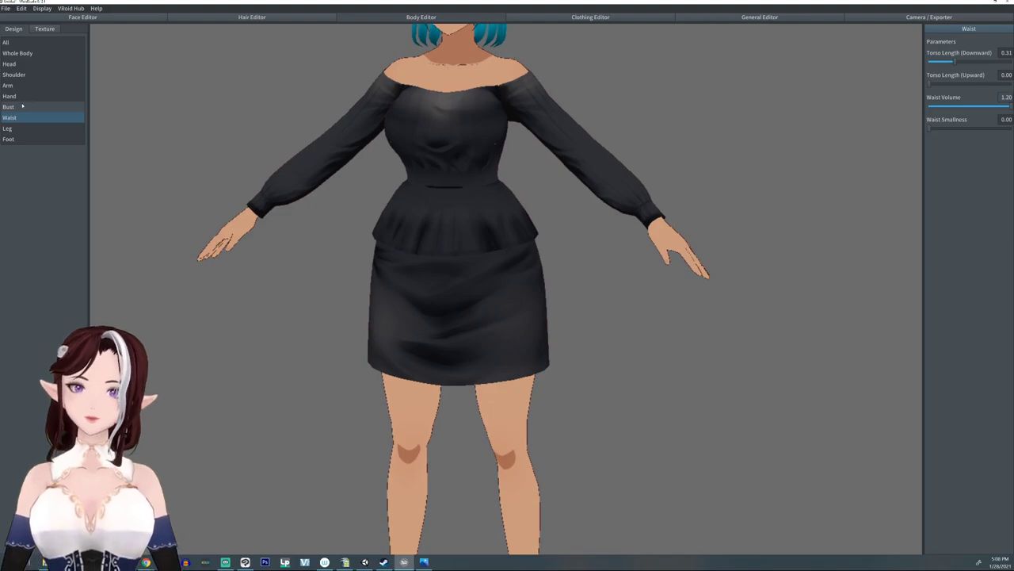
# Set Breasts Volume to 0.75 and check the full figure
pyautogui.click(22, 107)
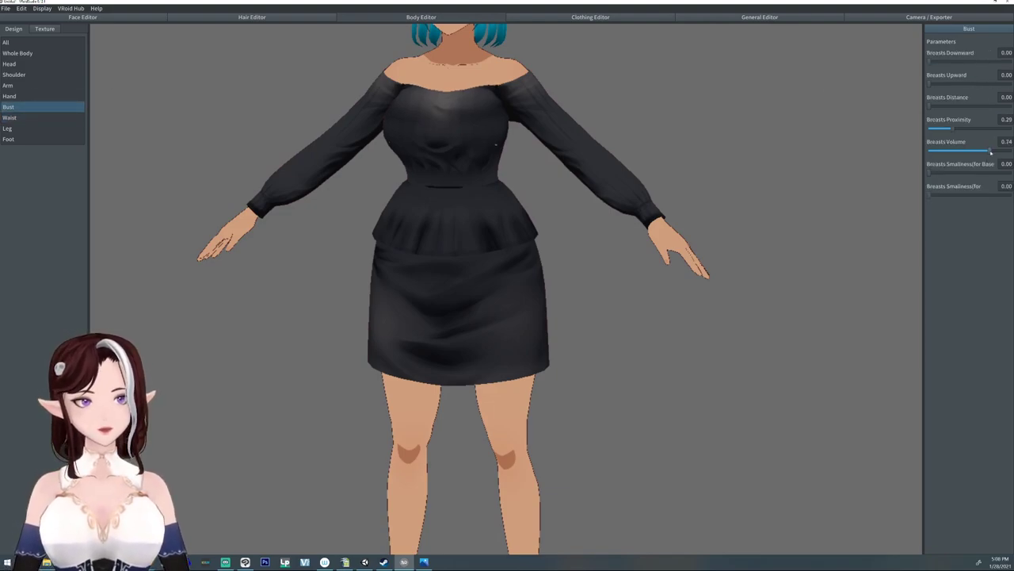
pyautogui.moveTo(987, 153); pyautogui.dragTo(990, 152)
pyautogui.moveTo(705, 208); pyautogui.dragTo(704, 207, button='right')
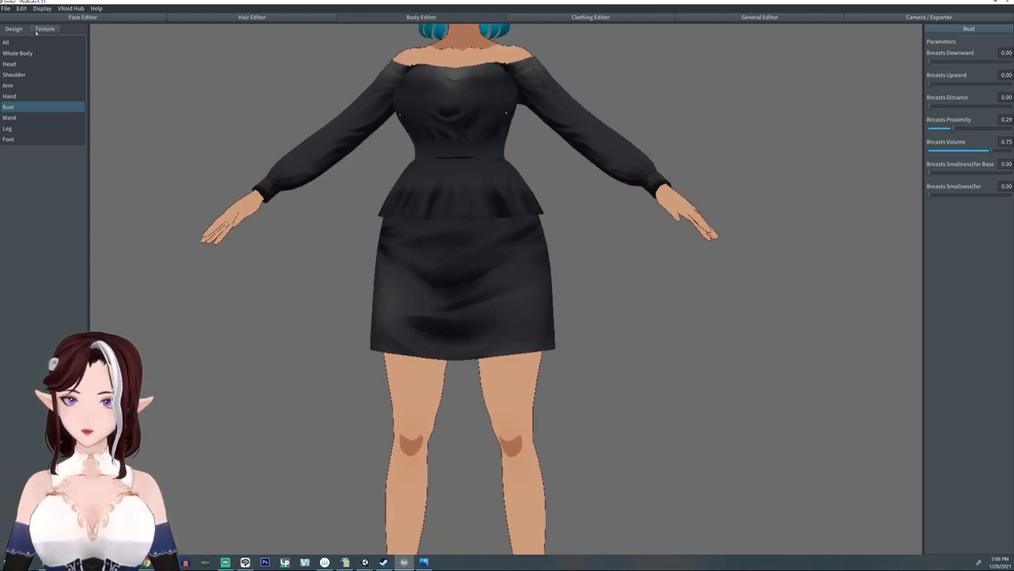
pyautogui.scroll(-3, 579, 117)
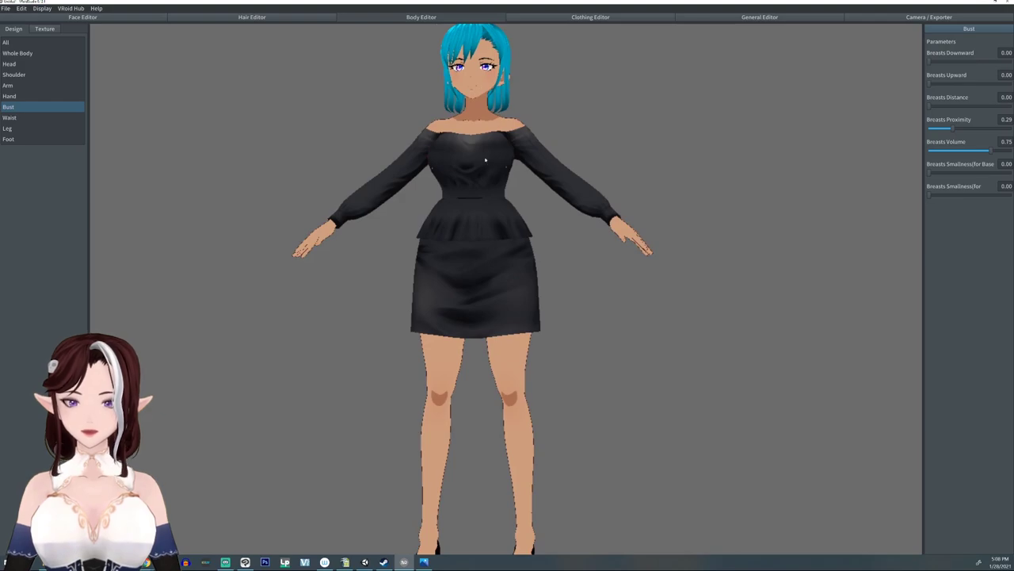
pyautogui.scroll(-2, 518, 369)
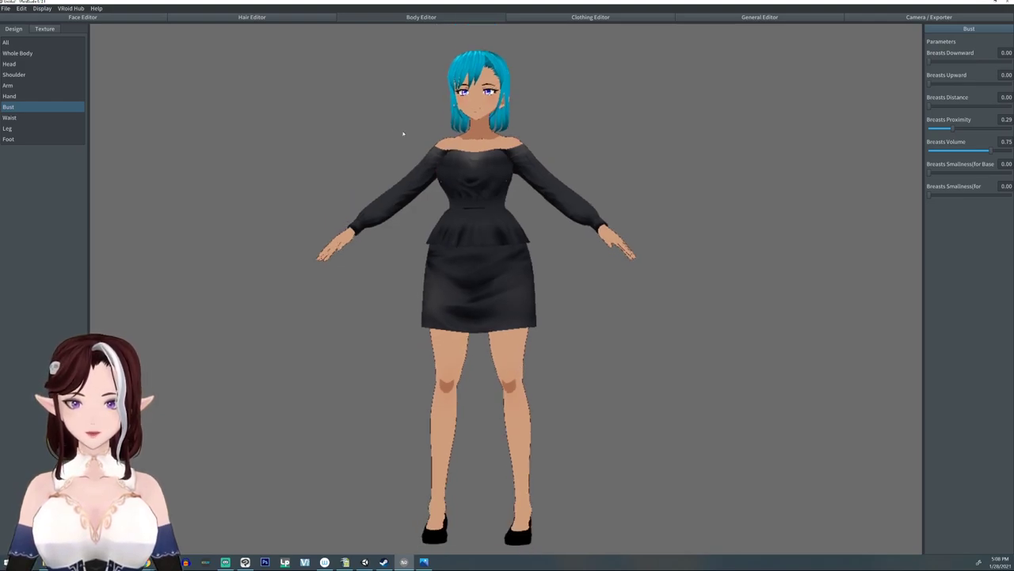
pyautogui.moveTo(531, 176); pyautogui.dragTo(538, 178, button='middle')
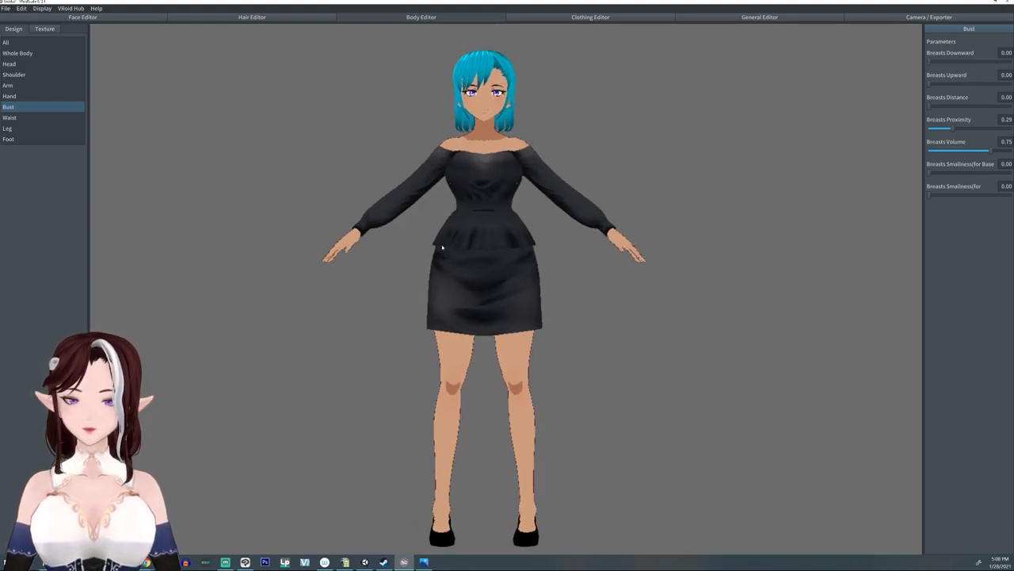
# Set Leg Length (Upward) to 0.26 and Foot Size (Downward) to 0.23
pyautogui.click(8, 129)
pyautogui.moveTo(933, 83); pyautogui.dragTo(951, 87)
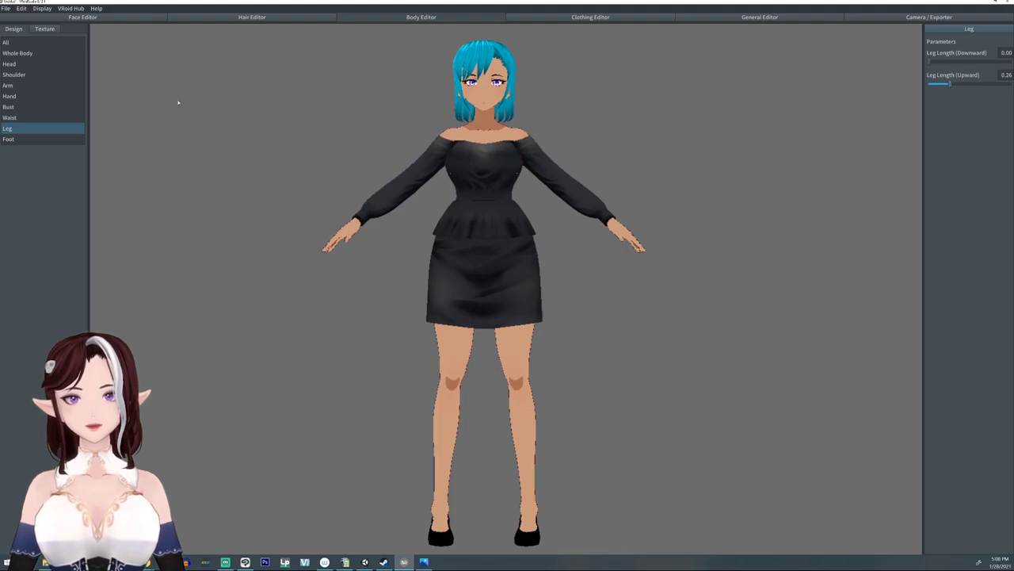
pyautogui.click(8, 138)
pyautogui.moveTo(936, 84); pyautogui.dragTo(948, 89)
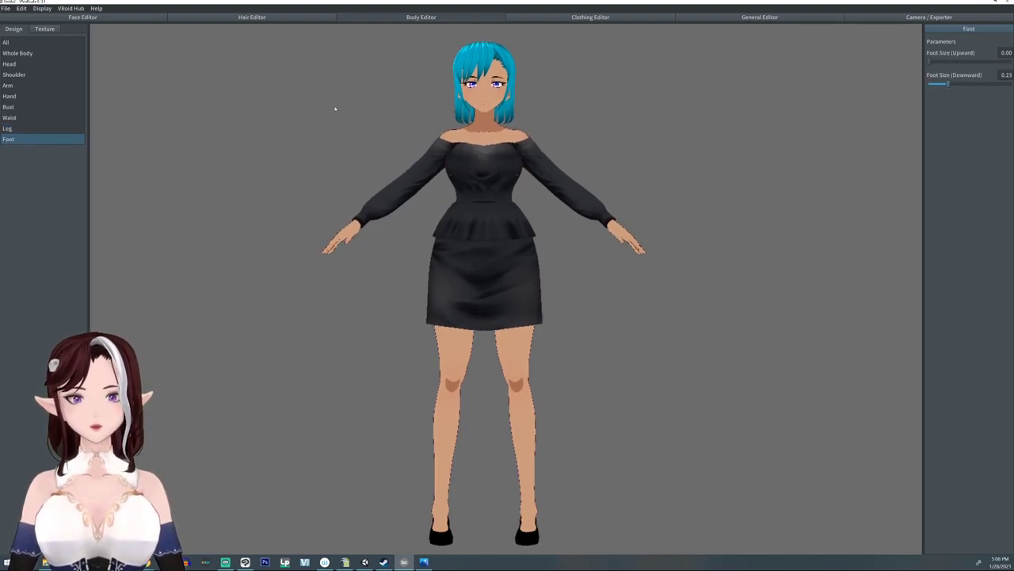
# Reduce the head by setting Head Size (Downward) to 0.40
pyautogui.scroll(5, 339, 114)
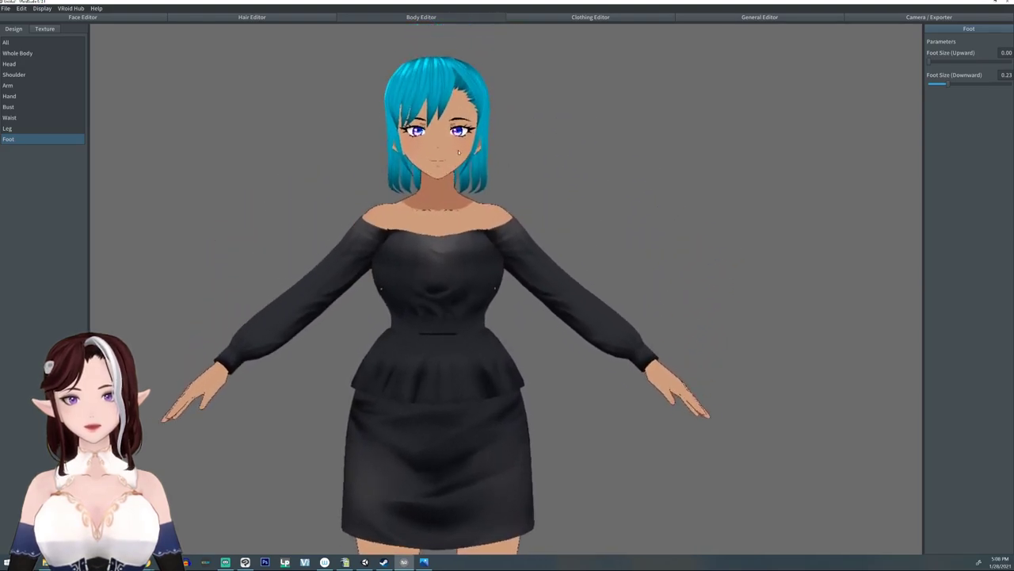
pyautogui.scroll(2, 458, 152)
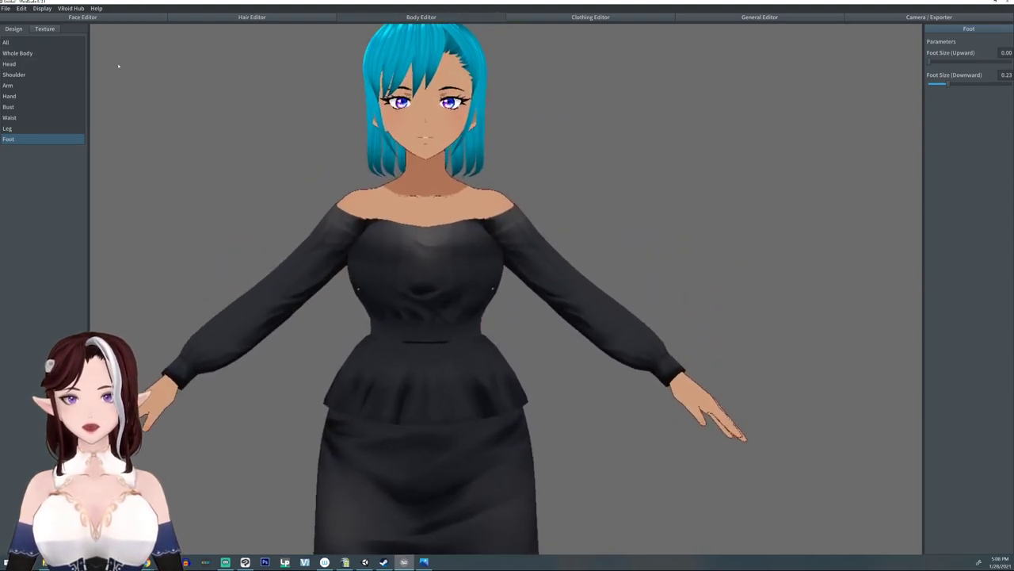
pyautogui.click(78, 64)
pyautogui.moveTo(954, 85); pyautogui.dragTo(963, 84)
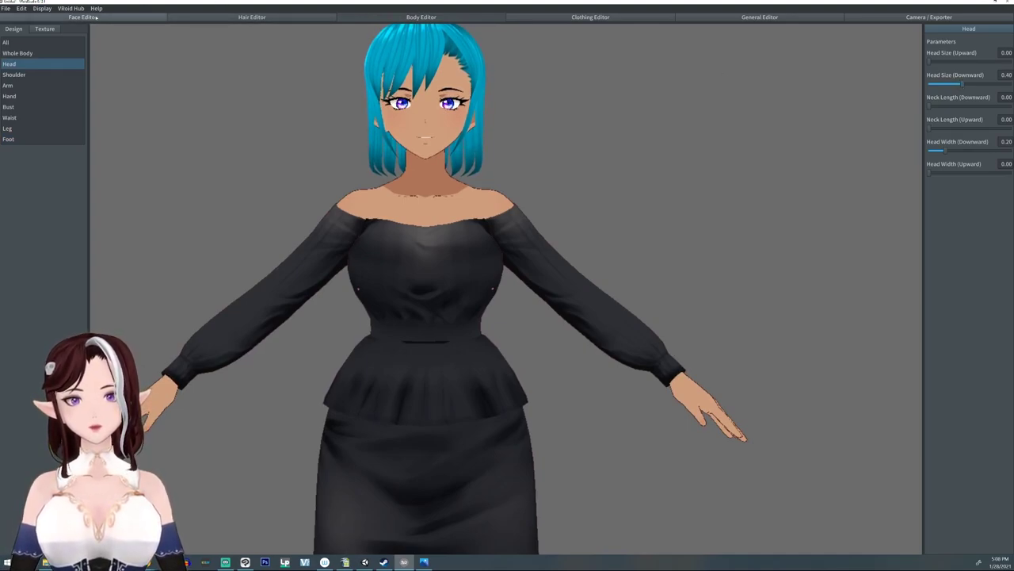
# Raise the eyes in the face editor by setting Eye Position (Upward) to 0.72
pyautogui.click(96, 17)
pyautogui.click(31, 53)
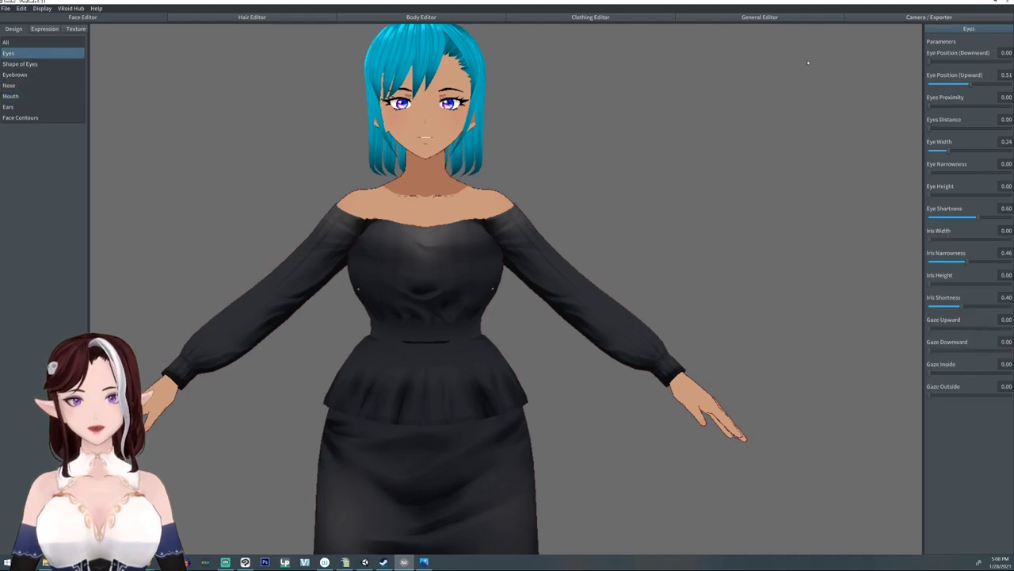
pyautogui.moveTo(974, 87); pyautogui.dragTo(990, 88)
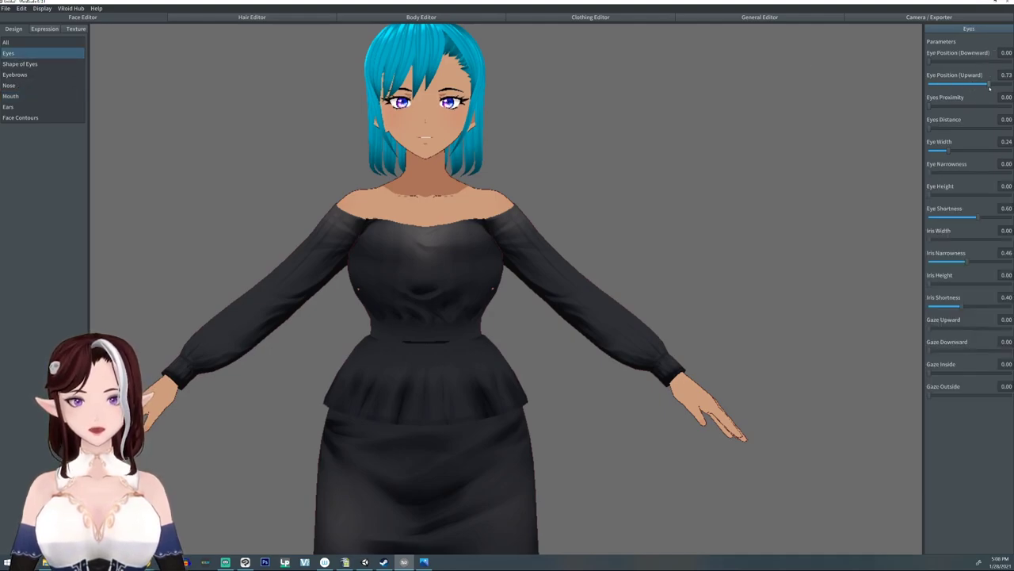
# Set Eyebrows Proximity to 0.17 and the downward Eyebrow Position to 0.48
pyautogui.click(23, 75)
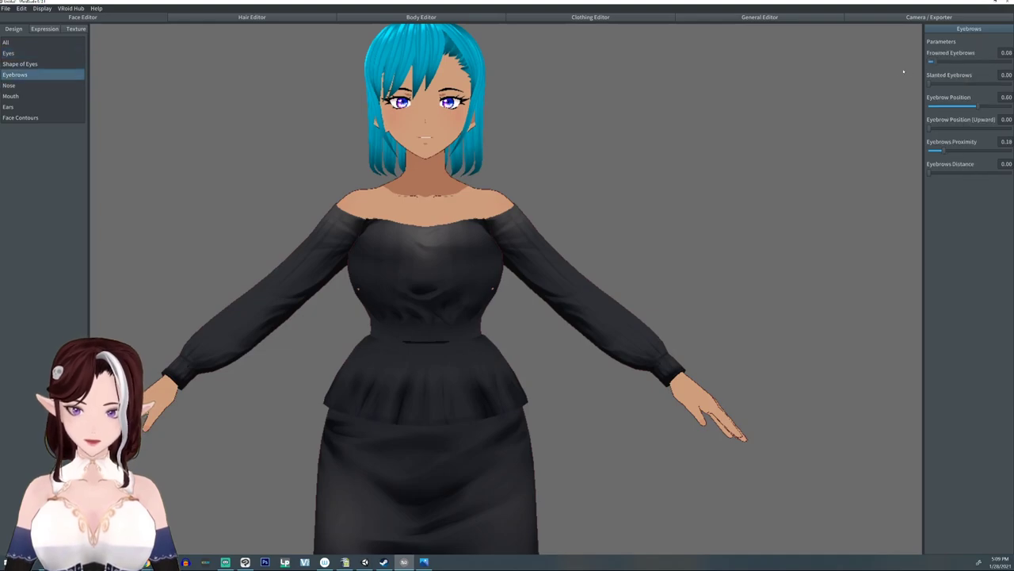
pyautogui.moveTo(948, 151)
pyautogui.mouseDown()
pyautogui.moveTo(935, 152)
pyautogui.moveTo(945, 152)
pyautogui.mouseUp()
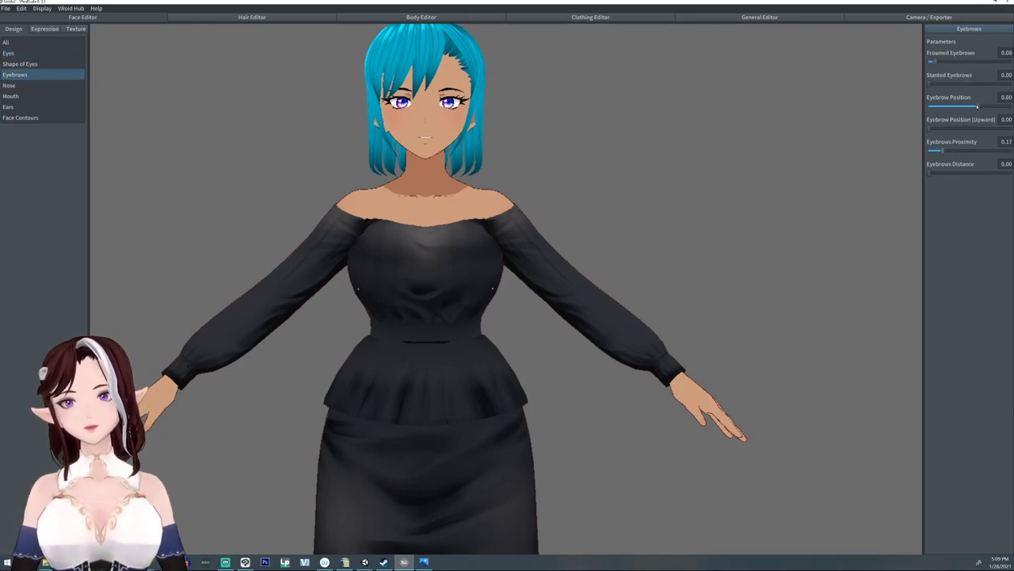
pyautogui.moveTo(978, 106); pyautogui.dragTo(967, 111)
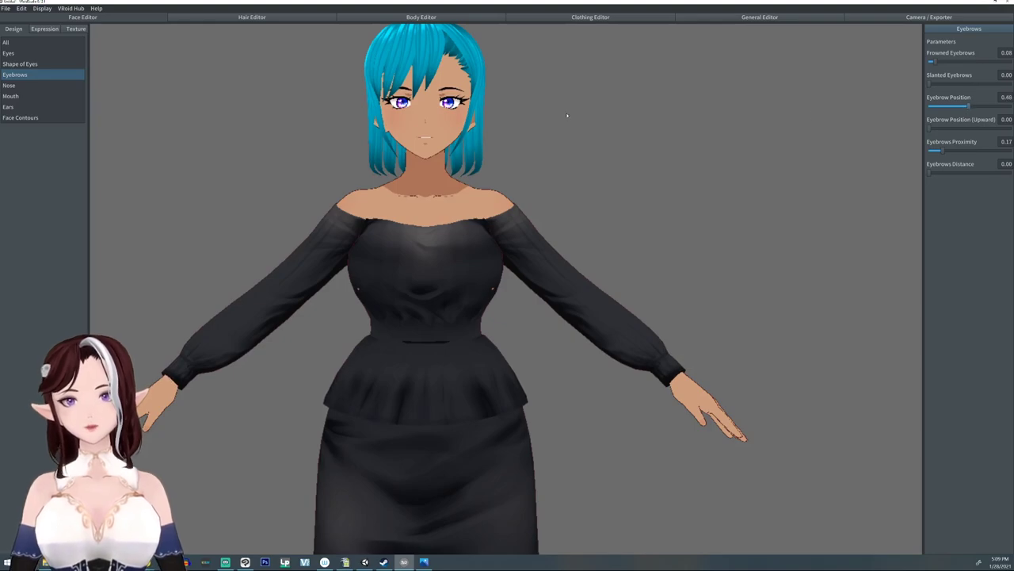
pyautogui.moveTo(568, 116); pyautogui.dragTo(565, 116, button='middle')
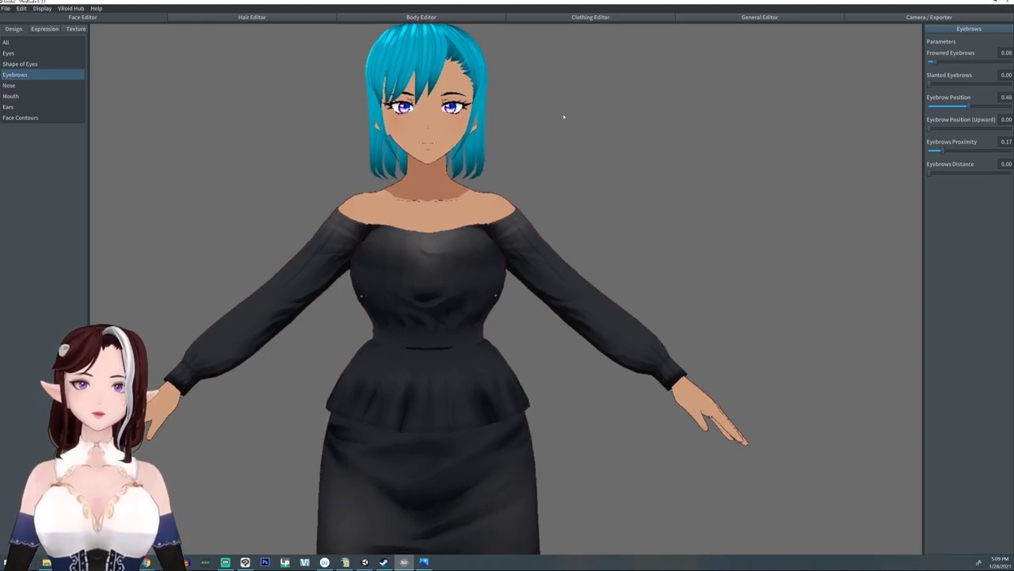
# Make the eyes shorter and wider by setting Eye Shortness to 1.00 and Eye Width to 0.39
pyautogui.click(26, 64)
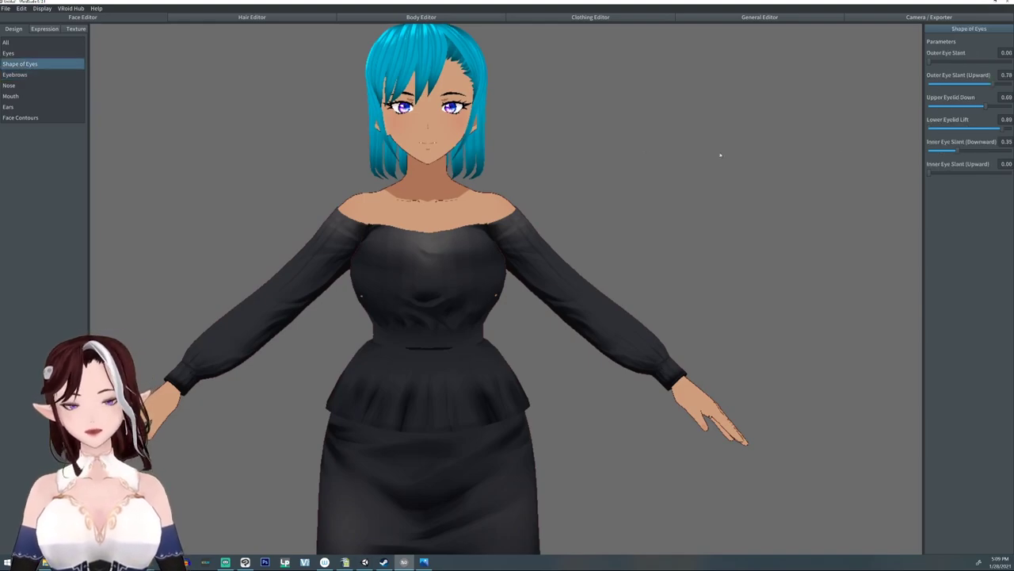
pyautogui.click(15, 53)
pyautogui.moveTo(982, 221)
pyautogui.mouseDown()
pyautogui.moveTo(1002, 219)
pyautogui.moveTo(983, 218)
pyautogui.mouseUp()
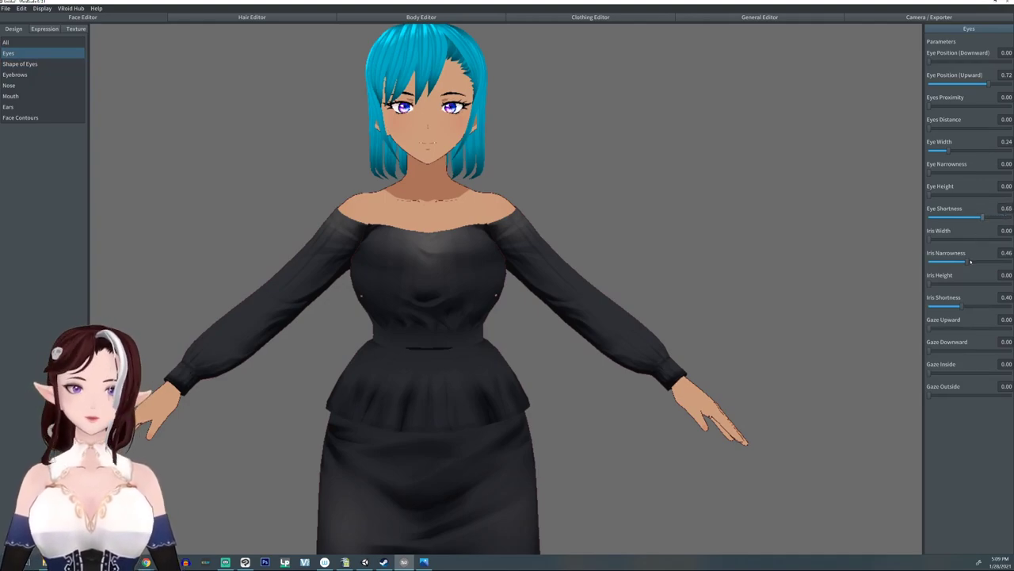
pyautogui.moveTo(950, 150)
pyautogui.mouseDown()
pyautogui.moveTo(981, 151)
pyautogui.moveTo(959, 150)
pyautogui.mouseUp()
pyautogui.moveTo(985, 220); pyautogui.dragTo(1011, 219)
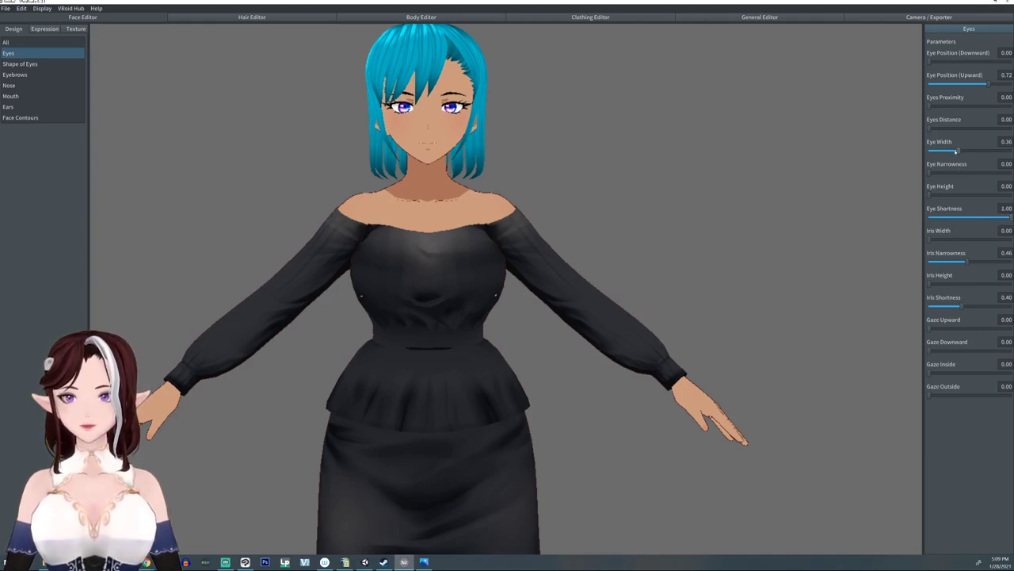
pyautogui.moveTo(956, 150)
pyautogui.mouseDown()
pyautogui.moveTo(973, 151)
pyautogui.moveTo(961, 155)
pyautogui.mouseUp()
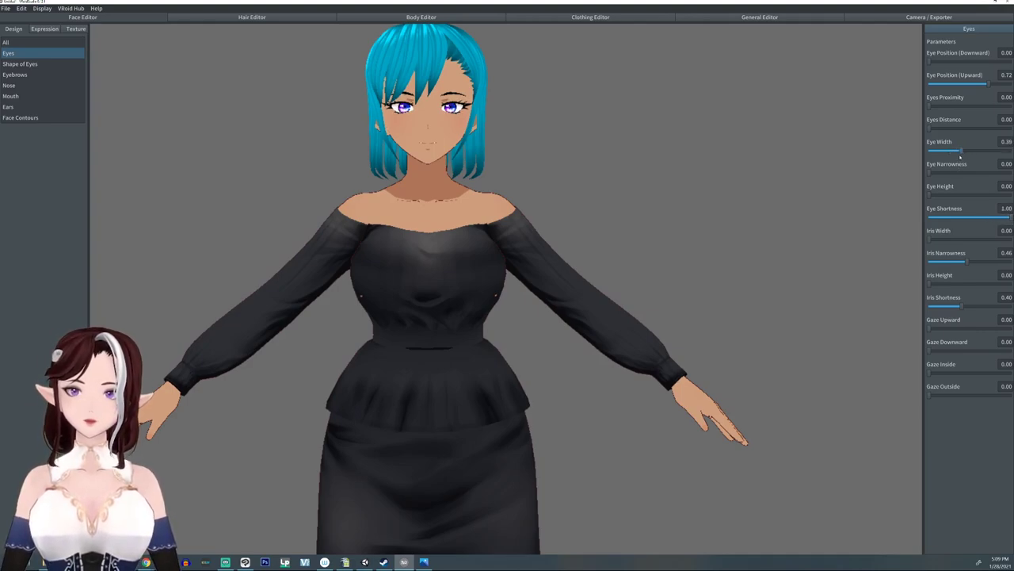
# Raise the eyes further by setting Eye Position (Upward) to 0.79
pyautogui.moveTo(993, 79); pyautogui.dragTo(995, 85)
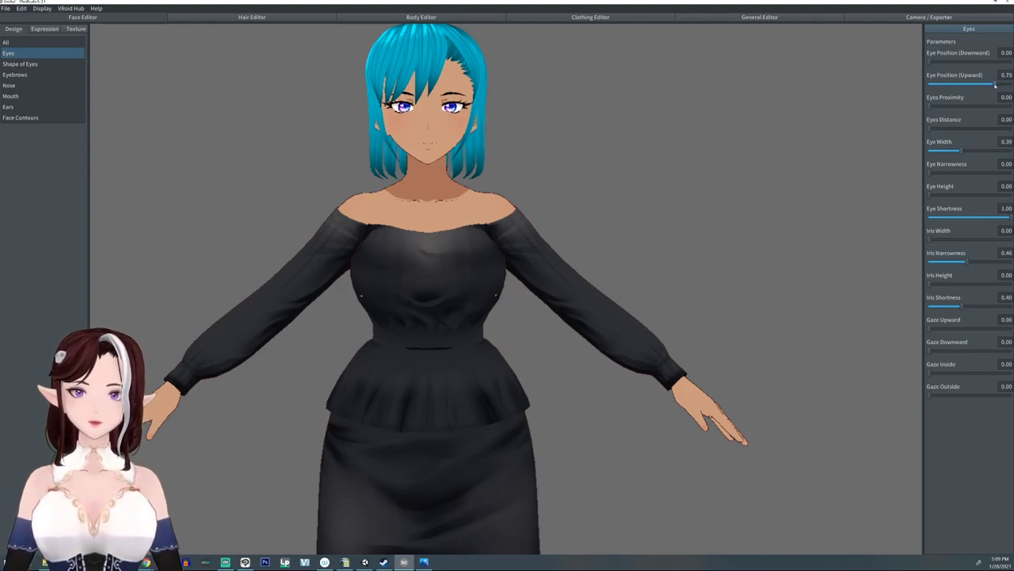
pyautogui.scroll(-6, 575, 192)
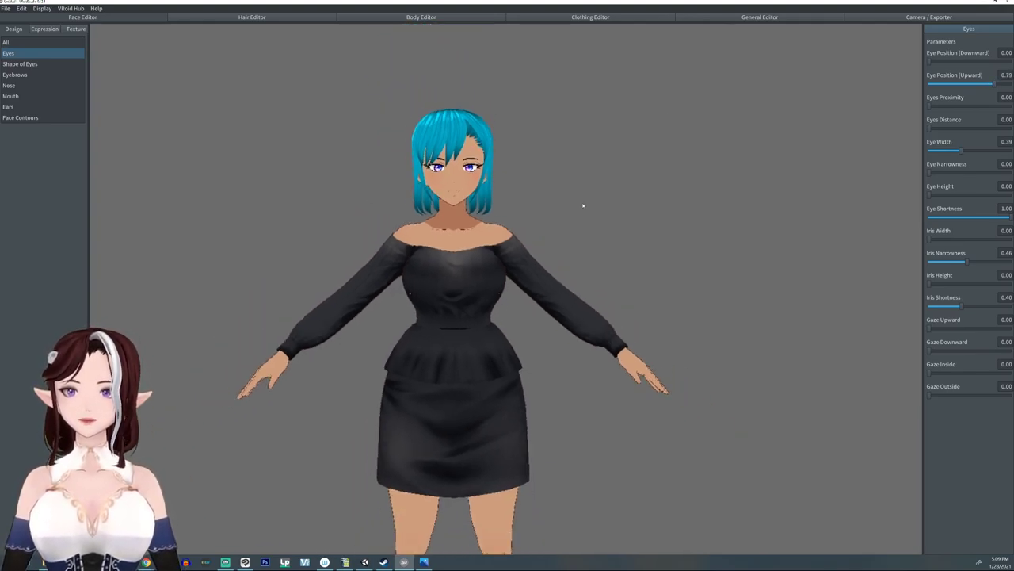
pyautogui.scroll(-3, 581, 193)
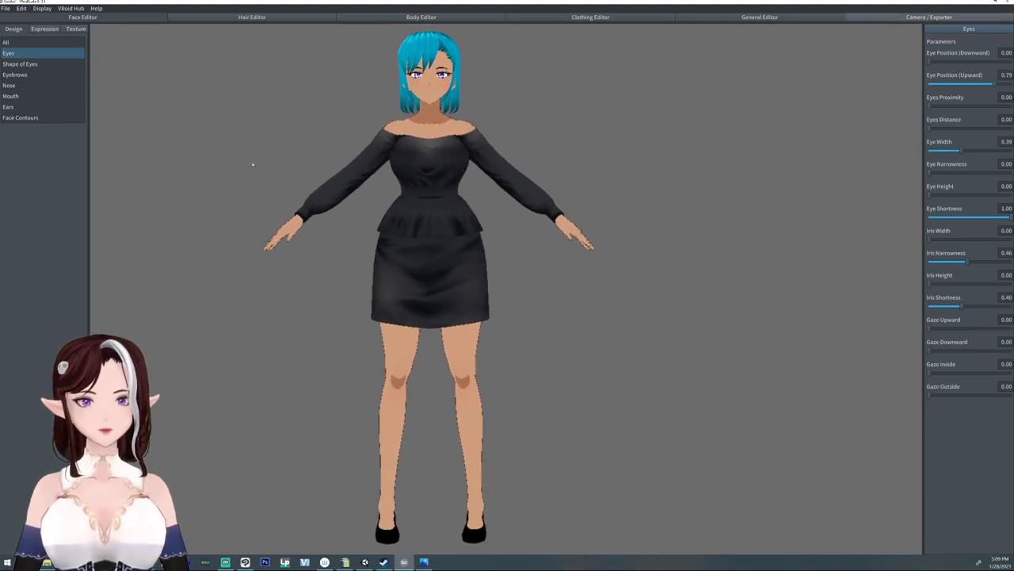
pyautogui.scroll(-5, 238, 166)
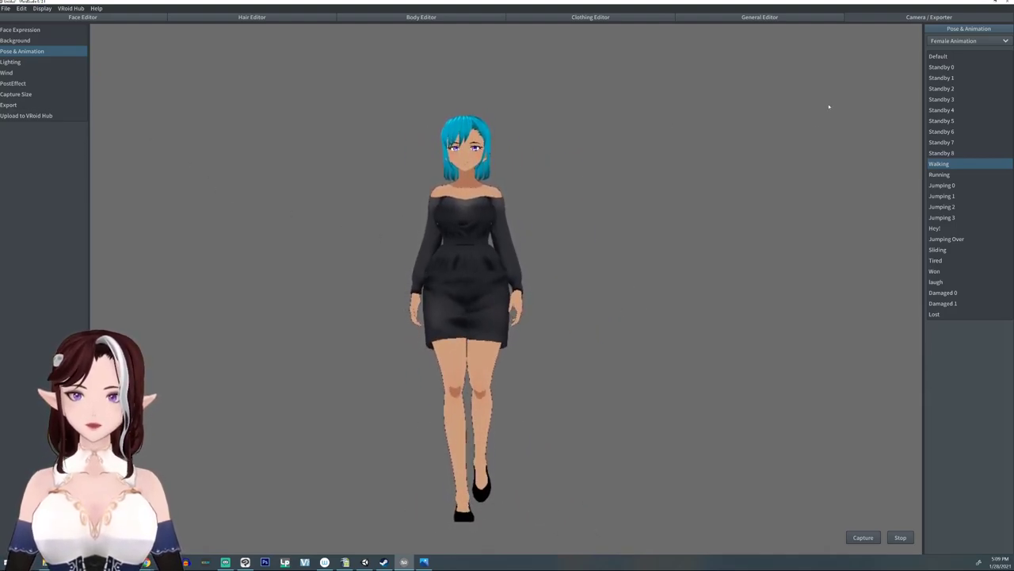
# Preview the avatar in the Standby 0 female animation and enable the Antialiasing post effect at High
pyautogui.click(941, 66)
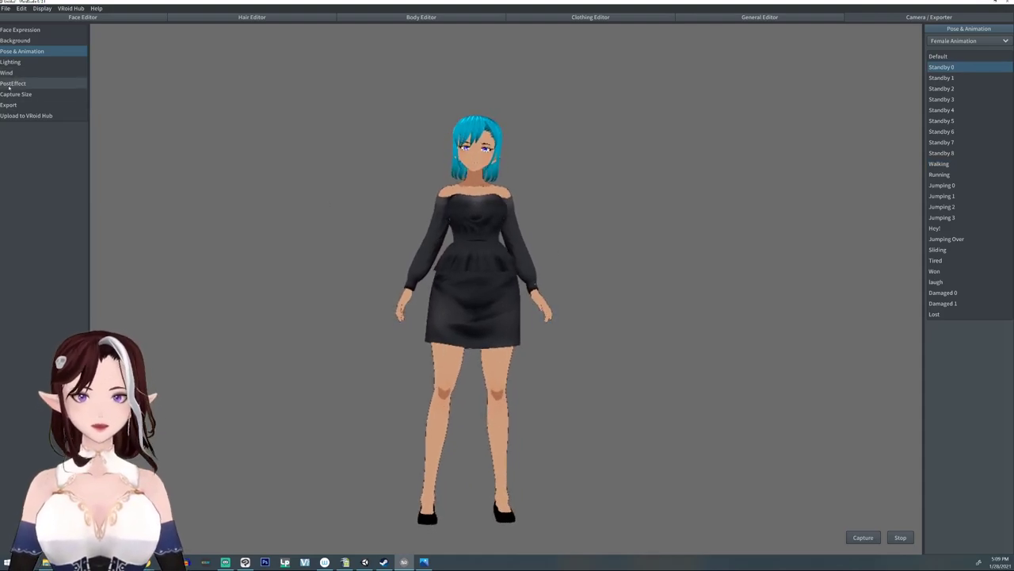
pyautogui.click(8, 84)
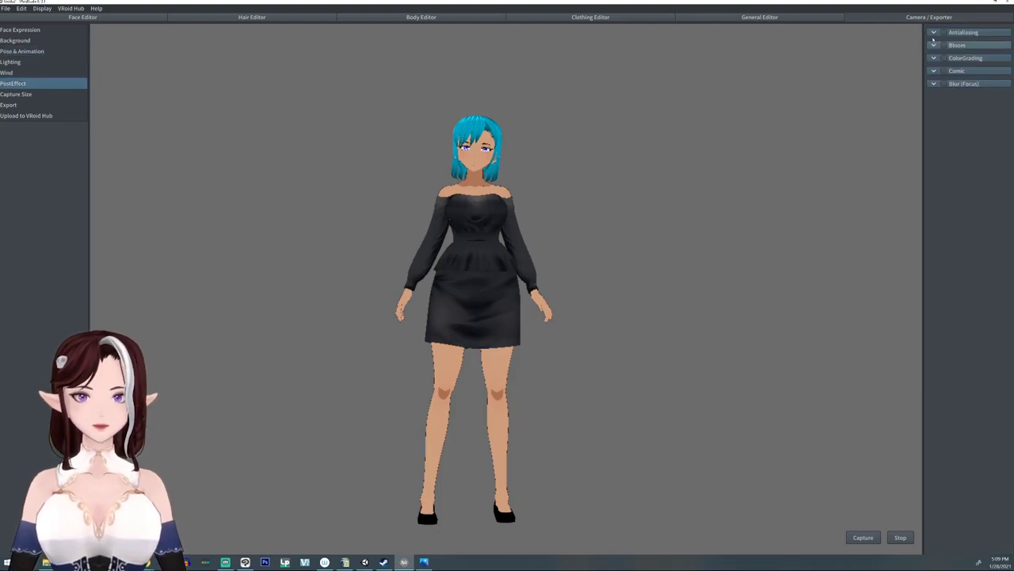
pyautogui.click(934, 32)
pyautogui.click(936, 57)
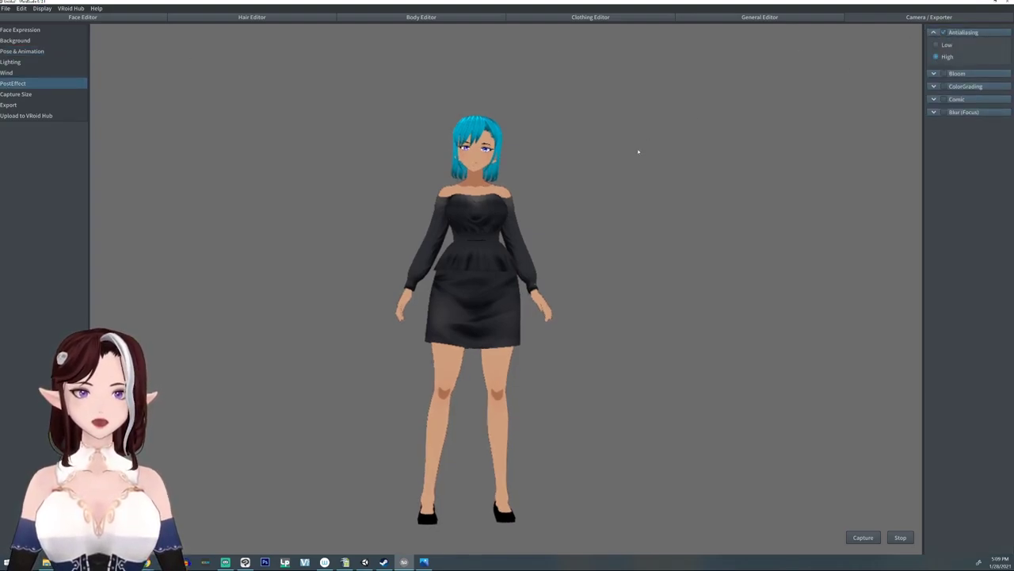
pyautogui.scroll(3, 487, 148)
pyautogui.scroll(2, 487, 147)
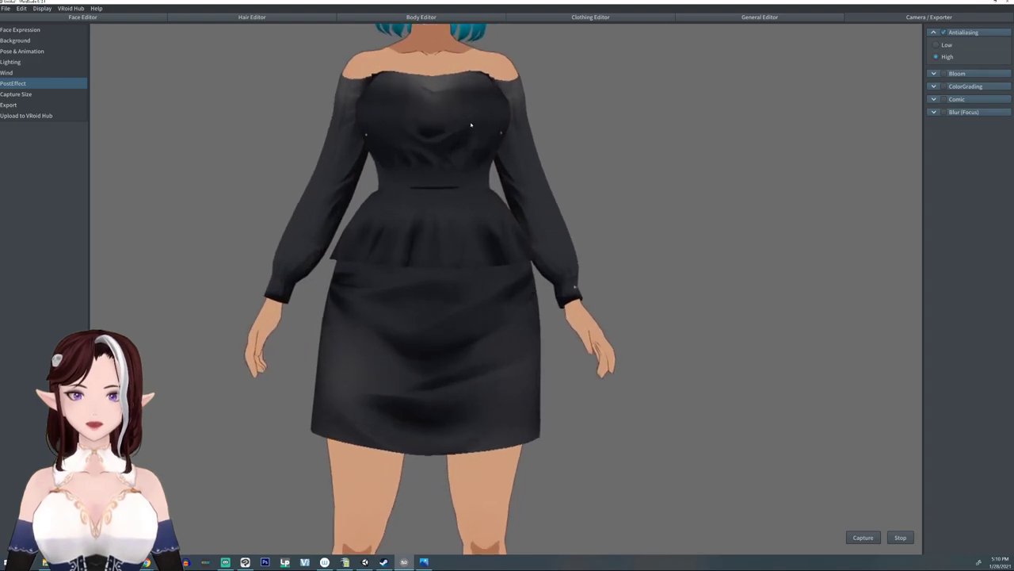
pyautogui.moveTo(471, 124); pyautogui.dragTo(407, 191, button='middle')
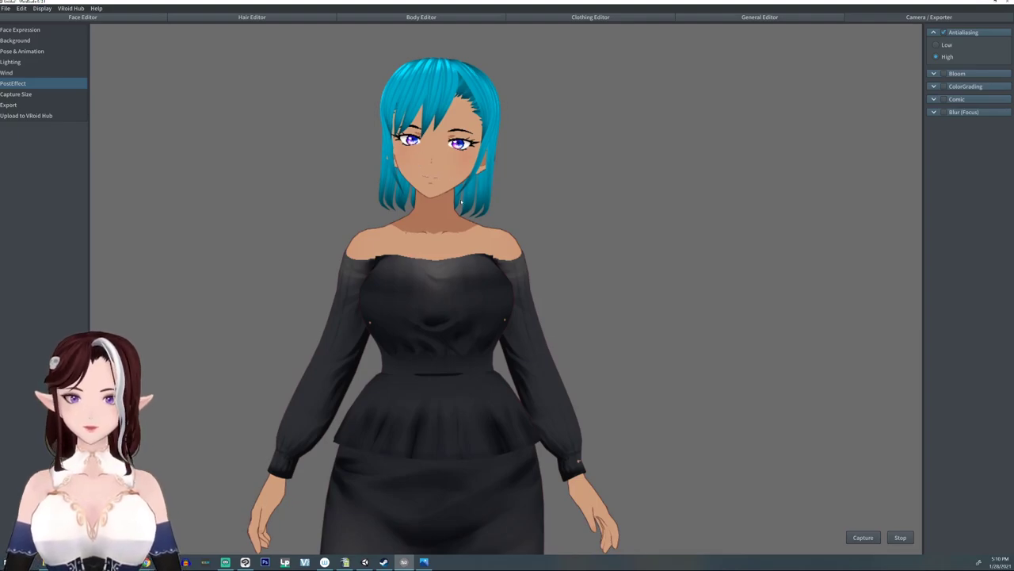
pyautogui.scroll(-5, 456, 201)
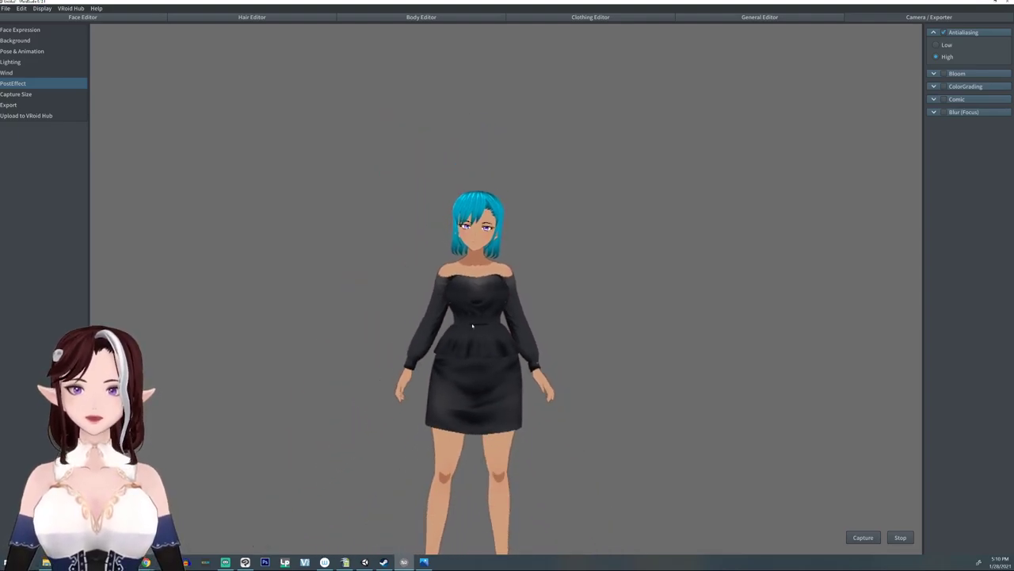
pyautogui.moveTo(462, 291); pyautogui.dragTo(485, 294, button='right')
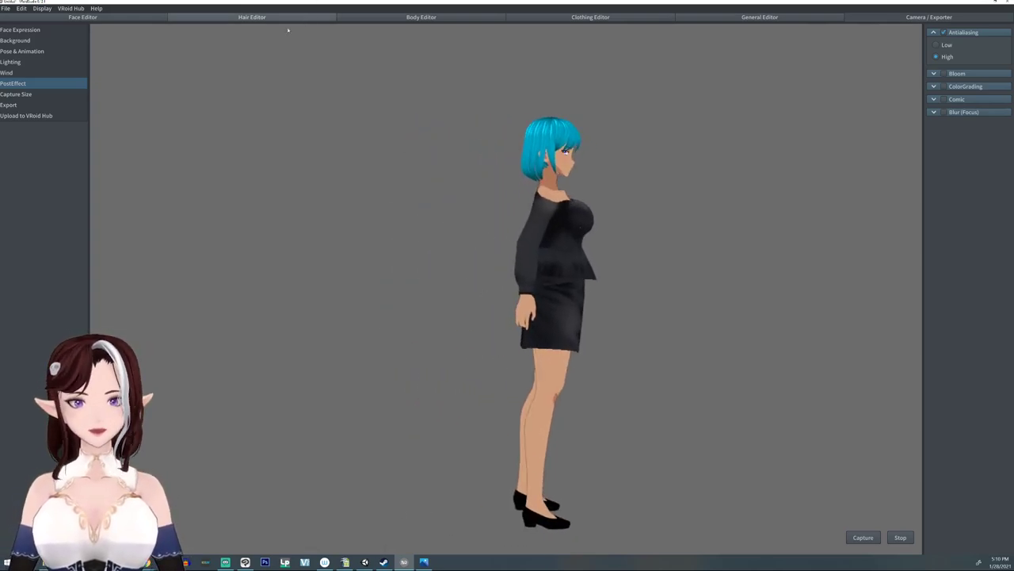
# Adjust the body's bust settings, with Breasts Upward at 0.12 and Breasts Volume at 0.68
pyautogui.click(448, 19)
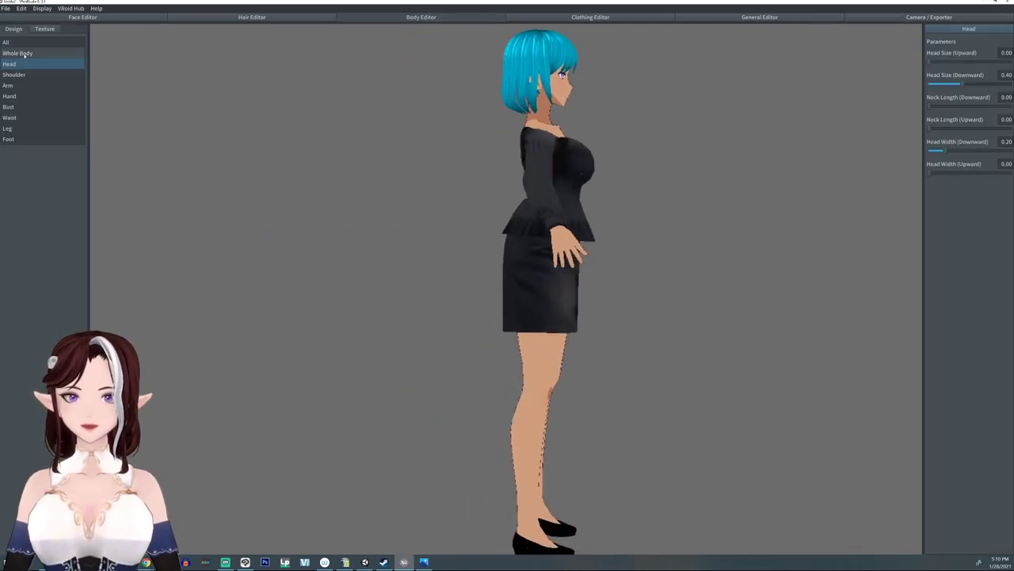
pyautogui.click(9, 107)
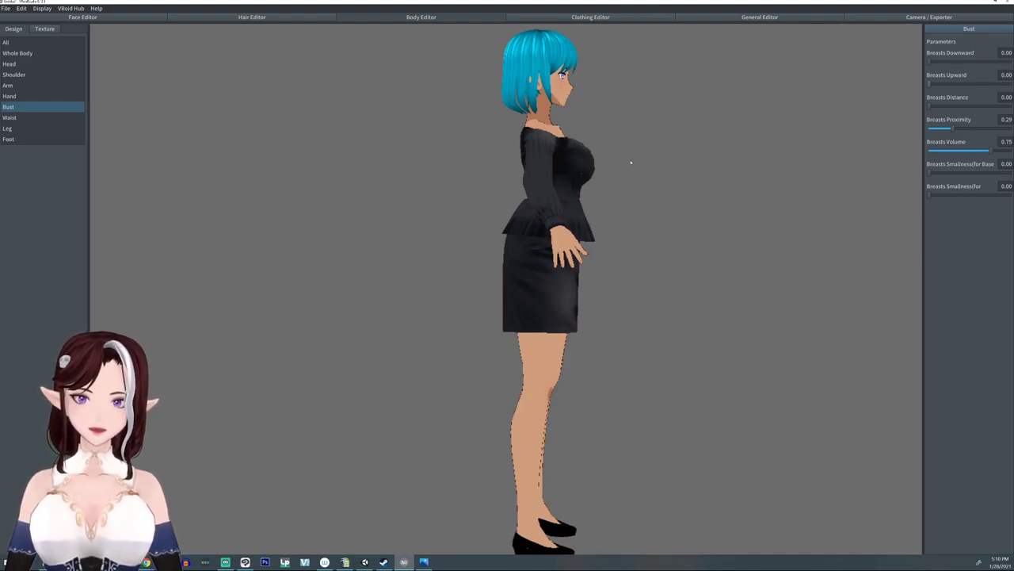
pyautogui.moveTo(631, 163); pyautogui.dragTo(480, 182)
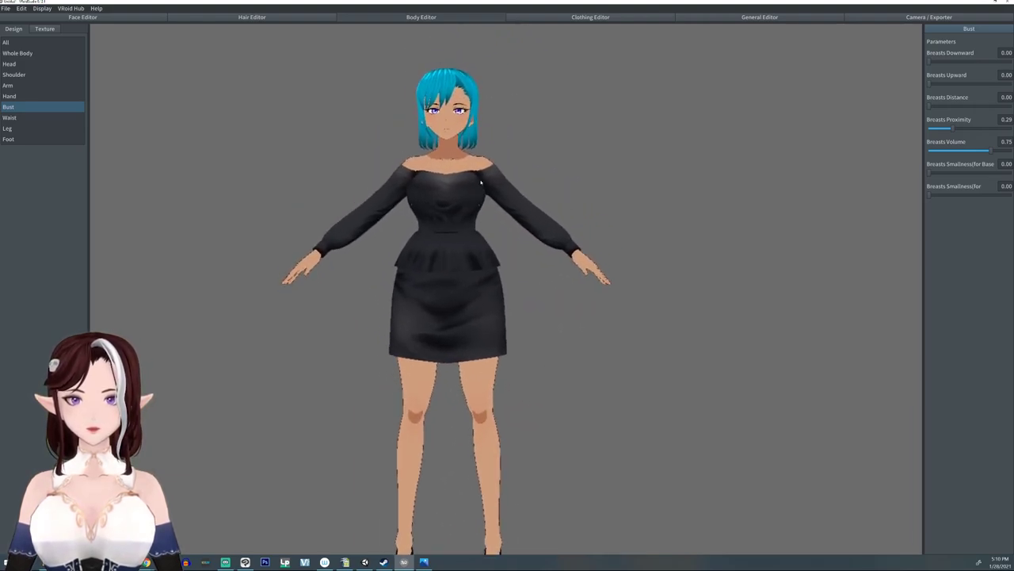
pyautogui.scroll(-2, 480, 182)
pyautogui.moveTo(752, 206); pyautogui.dragTo(740, 205, button='right')
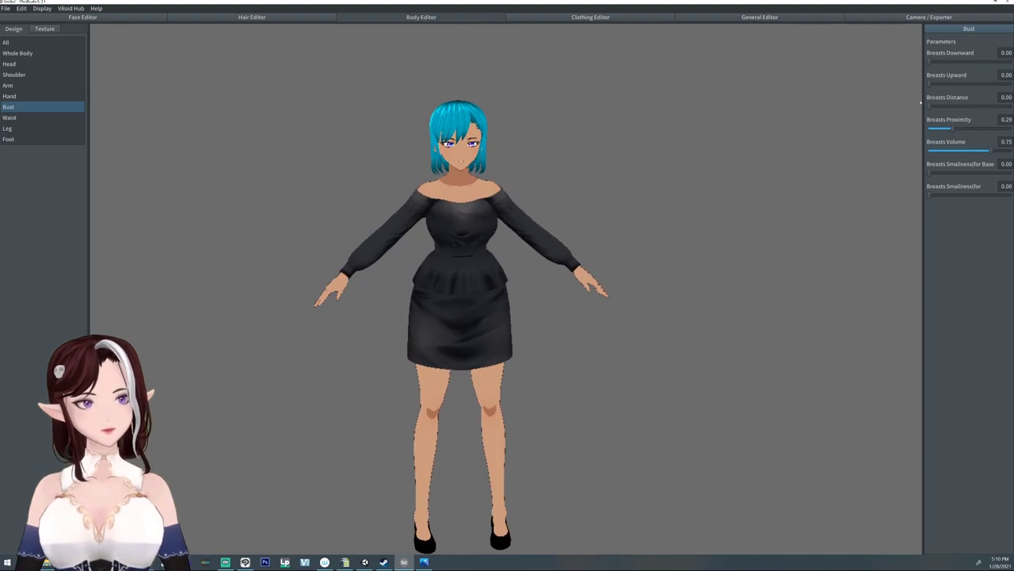
pyautogui.moveTo(928, 85); pyautogui.dragTo(941, 86)
pyautogui.moveTo(554, 161); pyautogui.dragTo(575, 157)
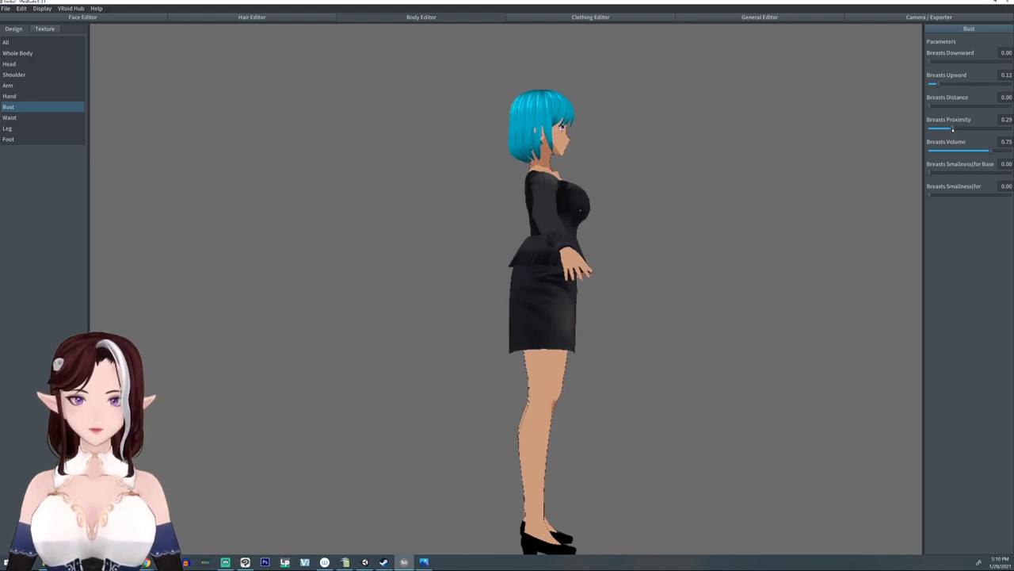
pyautogui.moveTo(992, 152); pyautogui.dragTo(985, 150)
pyautogui.moveTo(605, 172); pyautogui.dragTo(590, 169)
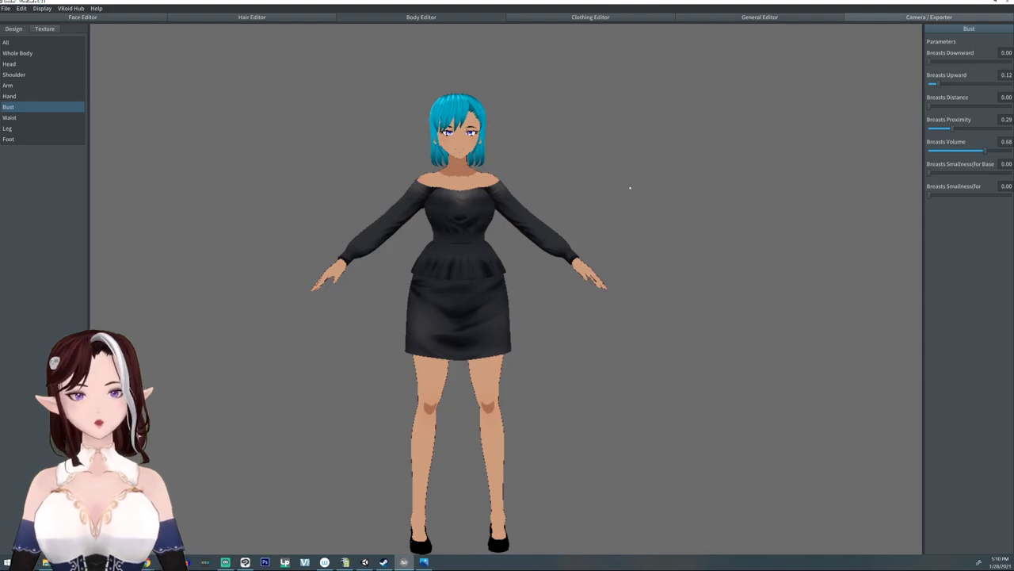
# Examine the avatar's overall proportions and outfit in the animated preview, both full-length and closer up
pyautogui.moveTo(639, 258); pyautogui.dragTo(620, 257, button='right')
pyautogui.scroll(2, 468, 308)
pyautogui.moveTo(468, 309); pyautogui.dragTo(470, 305, button='middle')
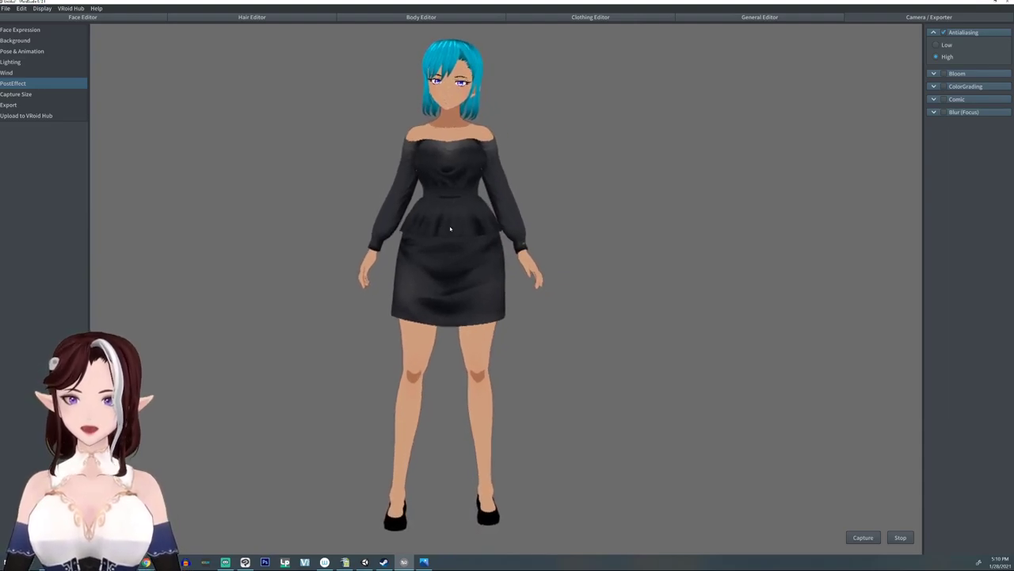
pyautogui.scroll(2, 445, 134)
pyautogui.scroll(-5, 446, 134)
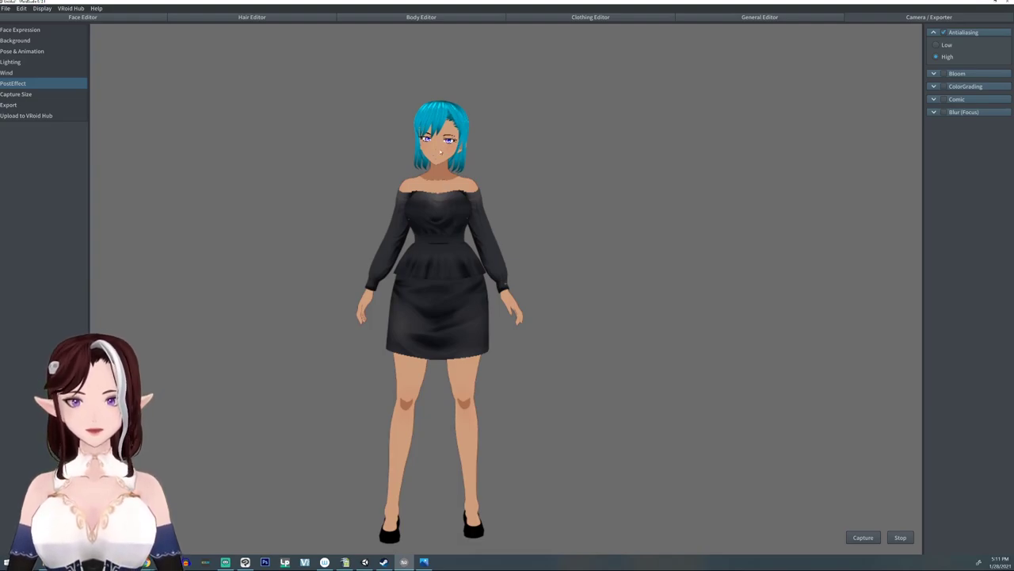
pyautogui.scroll(5, 434, 139)
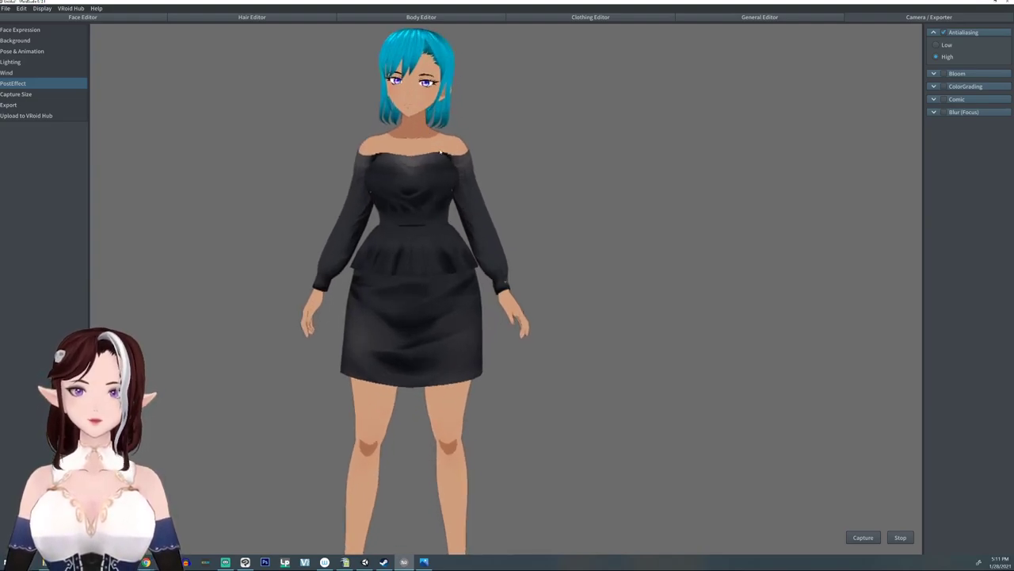
pyautogui.scroll(3, 420, 121)
pyautogui.scroll(-8, 385, 135)
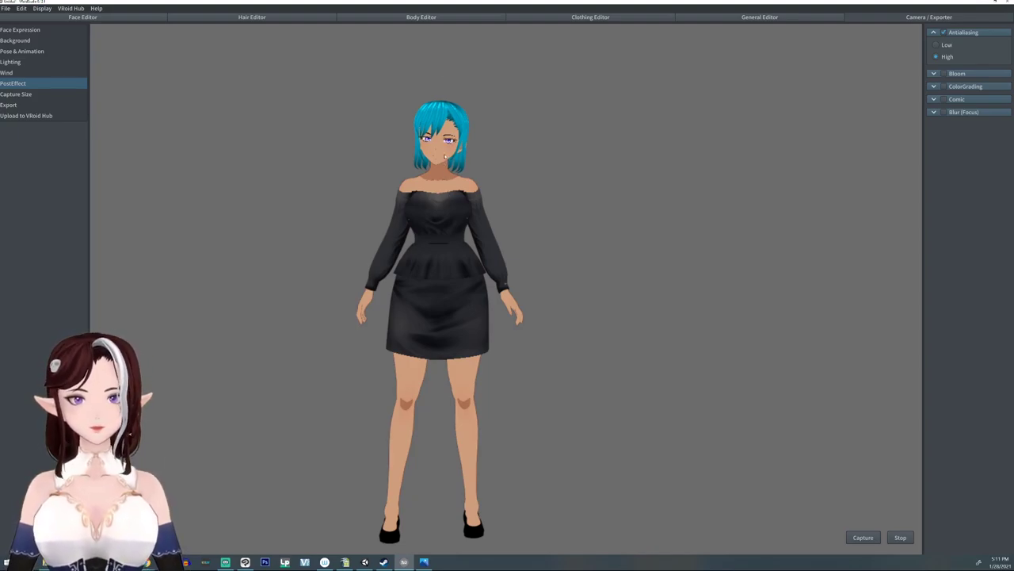
pyautogui.scroll(5, 384, 94)
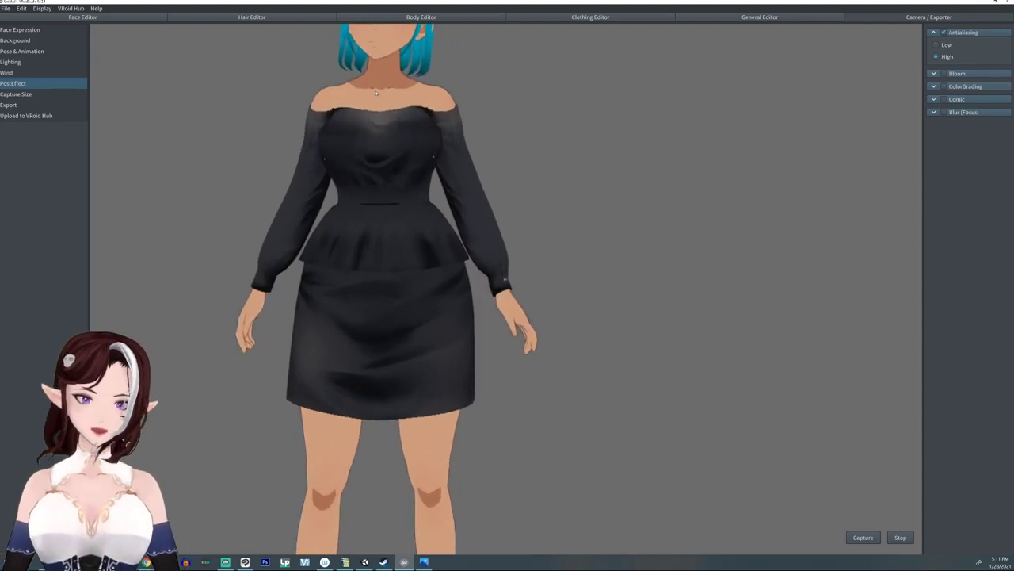
# Inspect the avatar's face, hair, eyebrows and eyes at close range in the animated preview
pyautogui.scroll(3, 376, 103)
pyautogui.moveTo(375, 103); pyautogui.dragTo(396, 185, button='middle')
pyautogui.scroll(2, 429, 340)
pyautogui.moveTo(431, 342); pyautogui.dragTo(429, 330, button='middle')
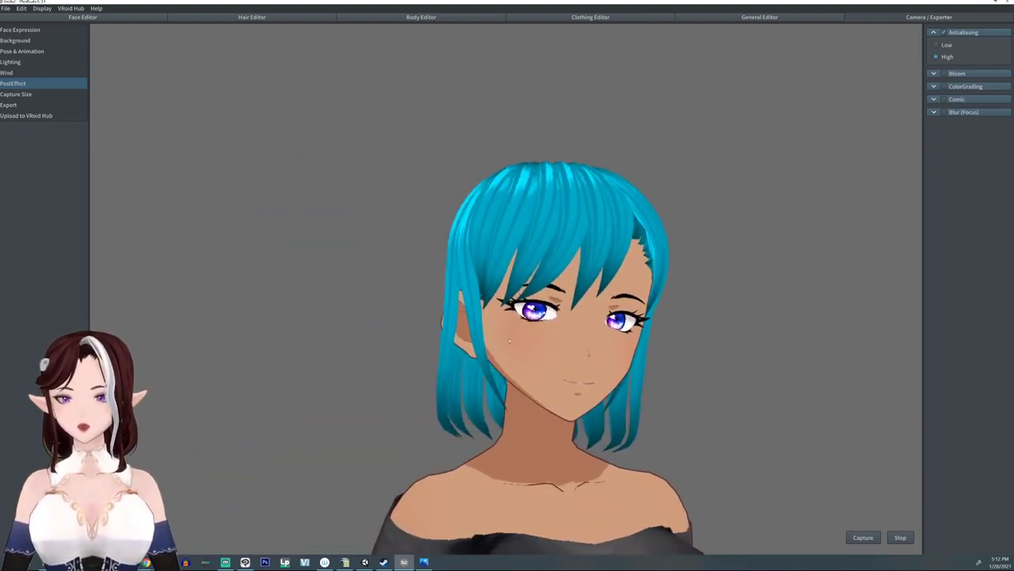
pyautogui.scroll(-3, 511, 415)
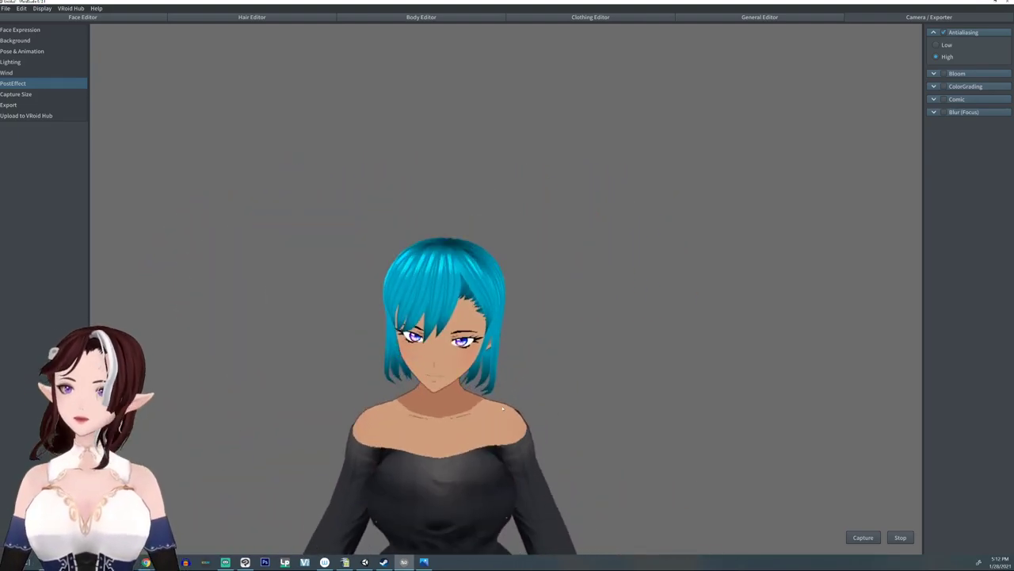
pyautogui.scroll(2, 502, 406)
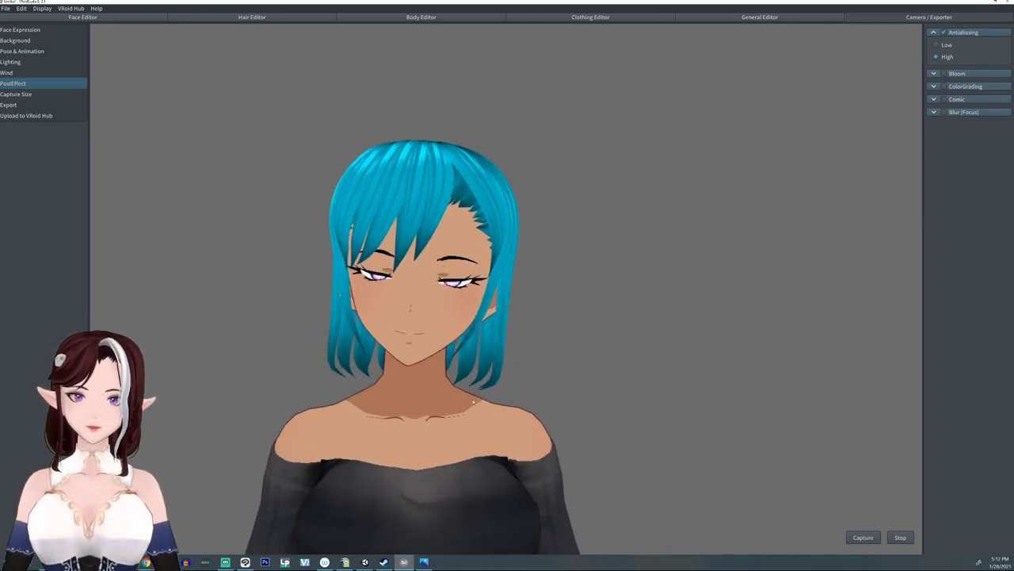
pyautogui.scroll(2, 474, 402)
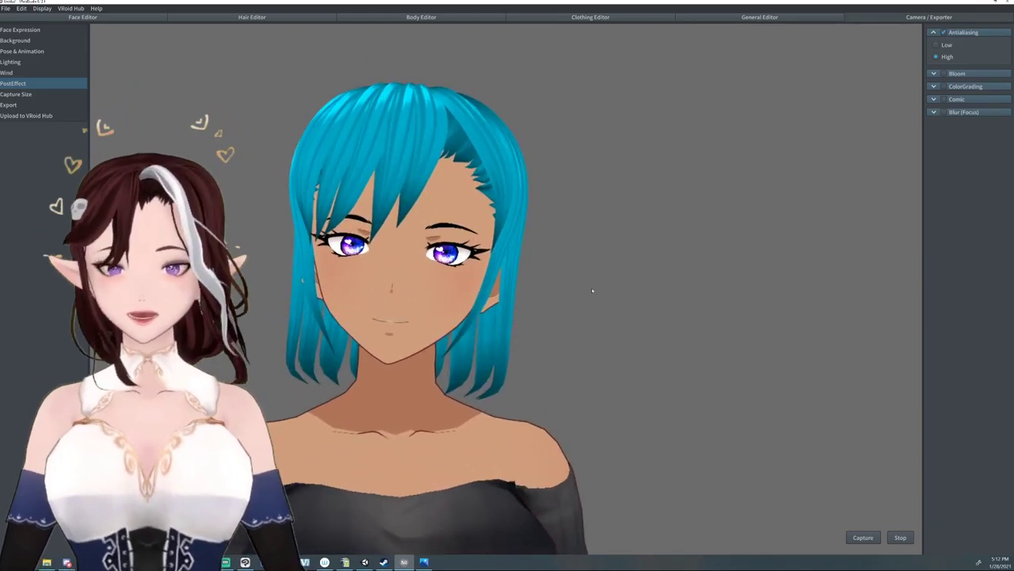
pyautogui.scroll(5, 592, 291)
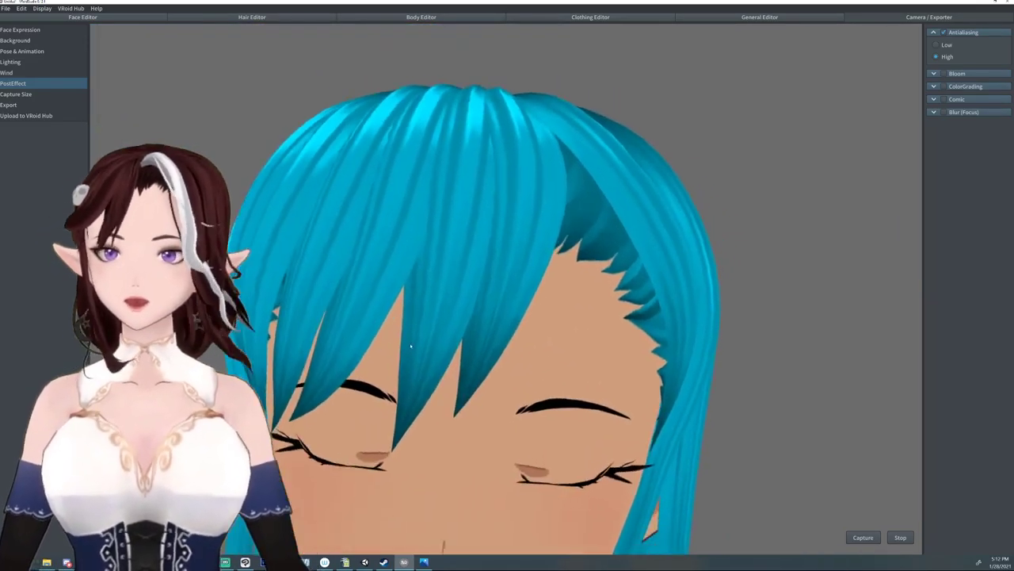
pyautogui.scroll(5, 410, 345)
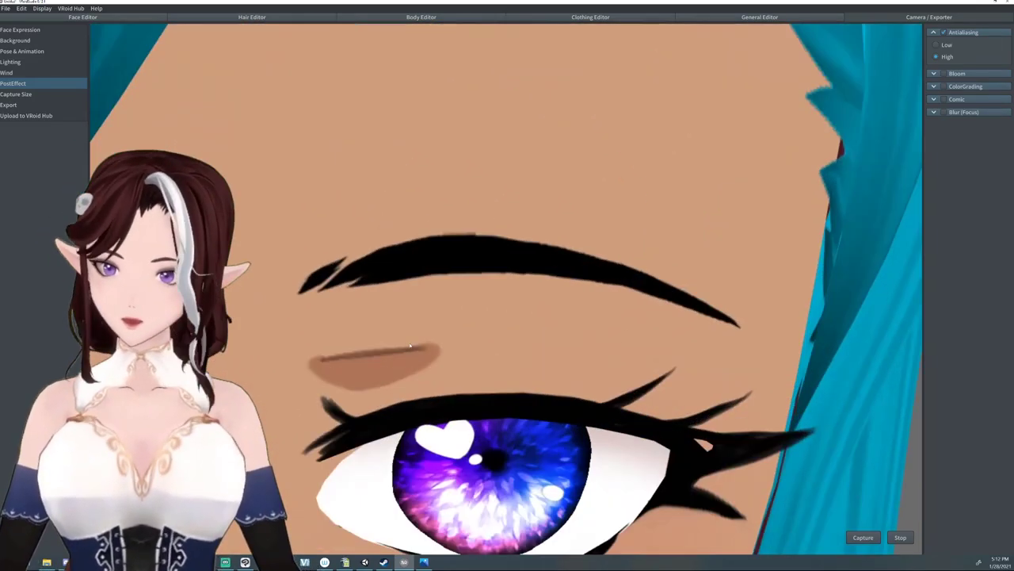